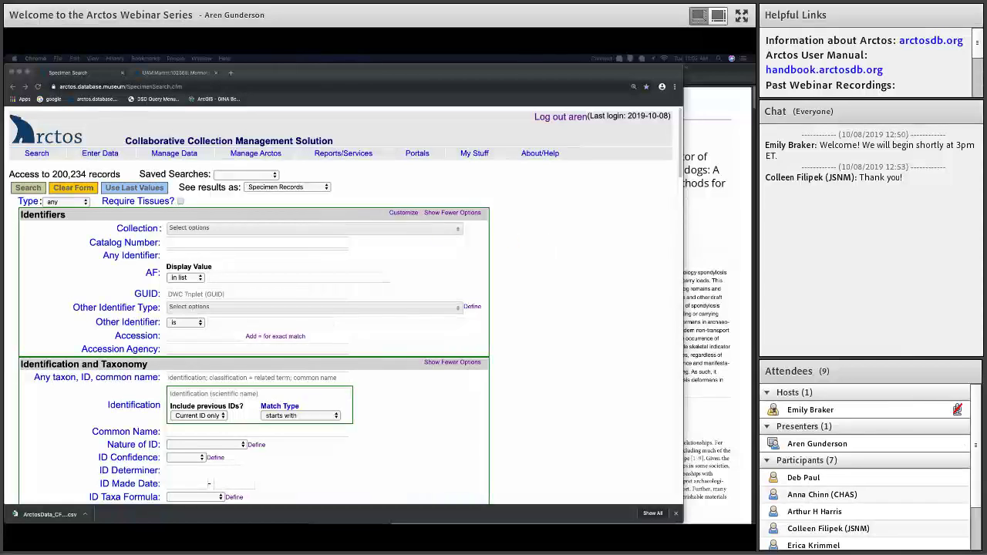
Check the PLOS ONE PDF, then open Arctos's Publications/Projects search page.
click(172, 189)
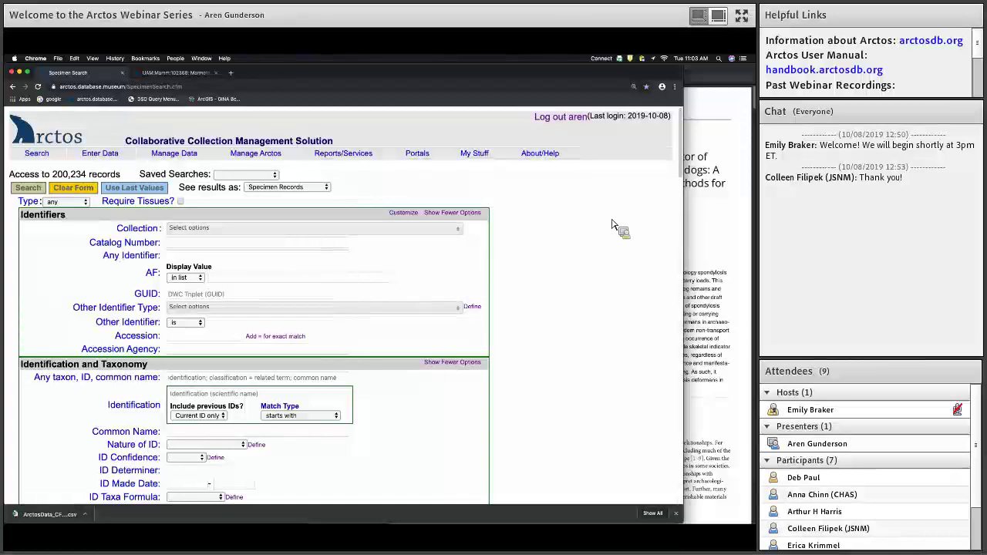
click(711, 231)
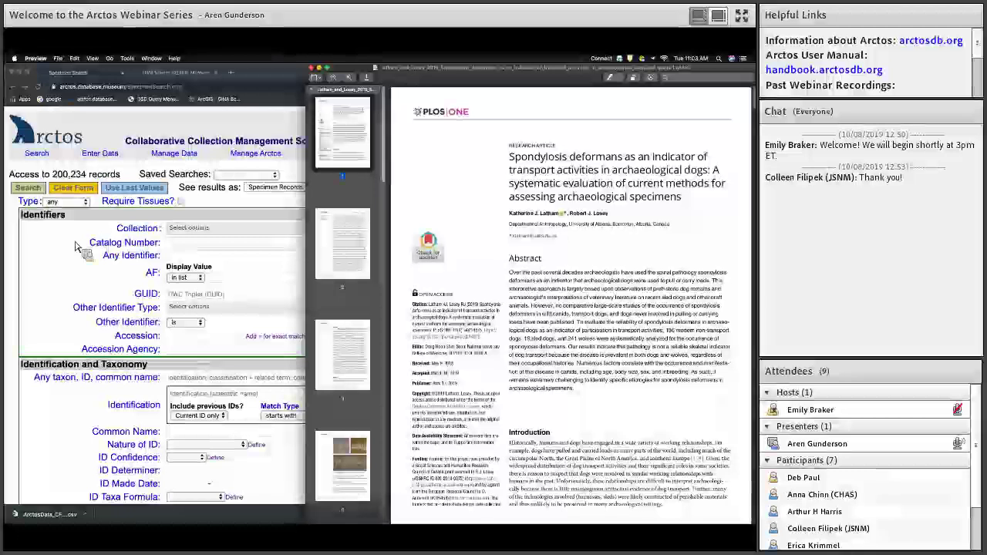
click(270, 230)
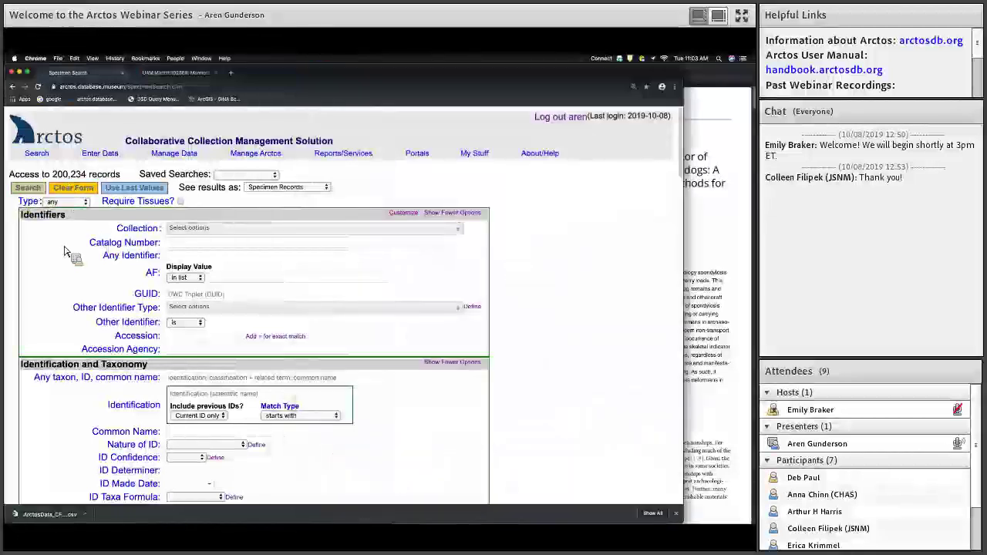
mouse_move(40, 158)
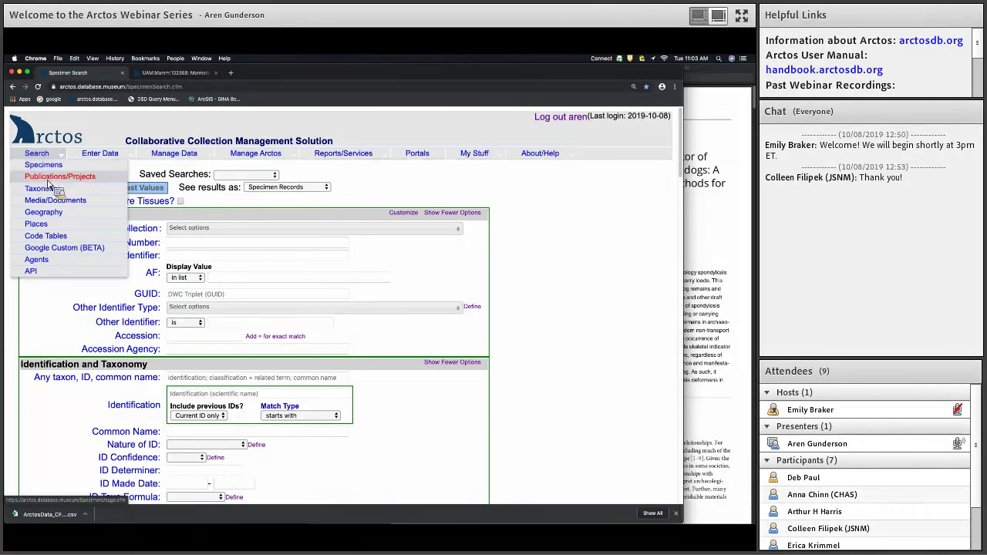
click(47, 180)
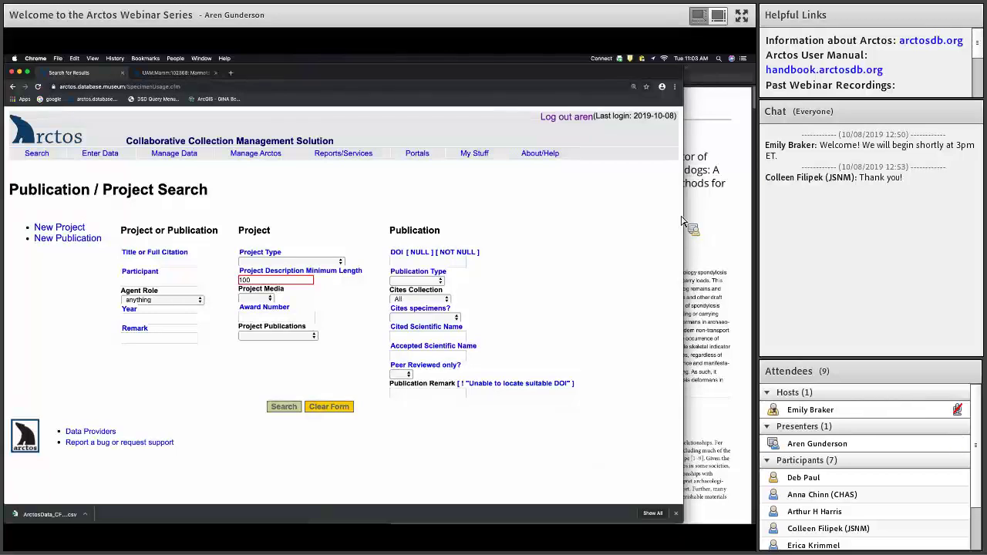
Copy 'Spondylosis deformans as an indicator' from the PDF title and search Arctos publications with it.
click(696, 220)
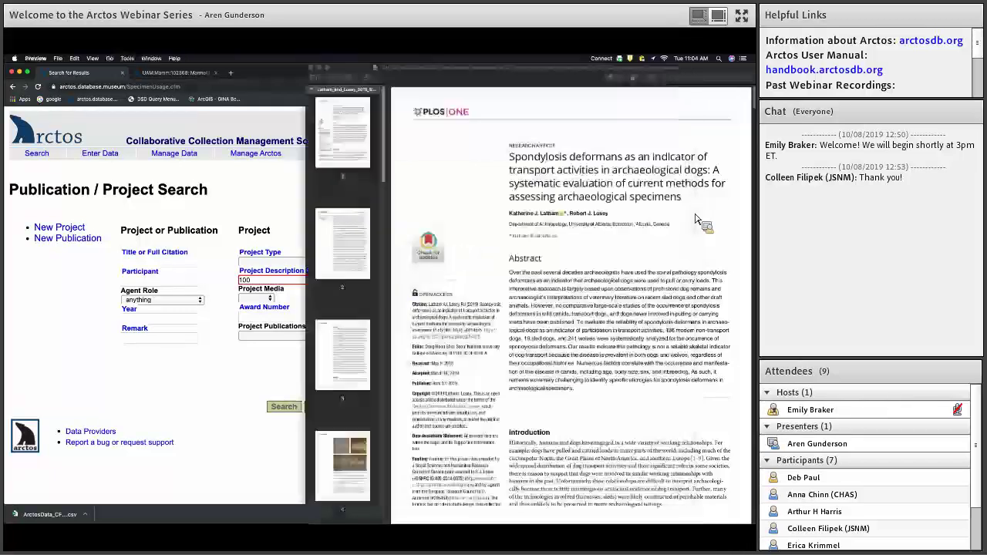
drag(554, 158, 700, 164)
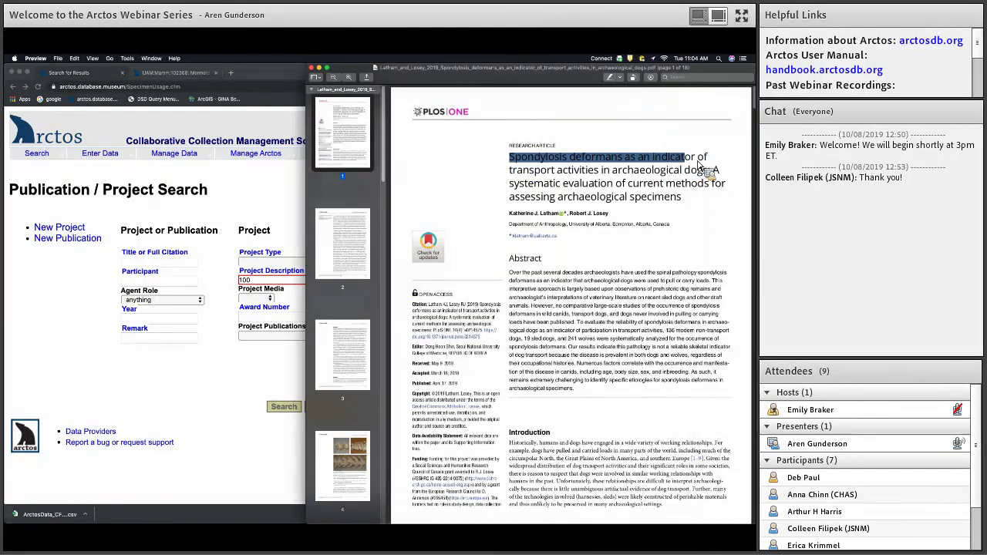
click(698, 164)
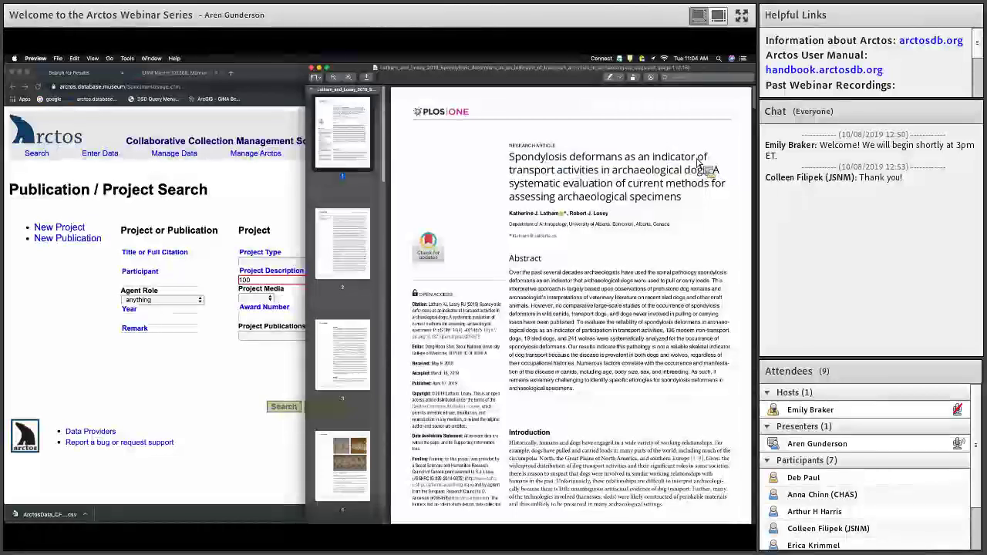
drag(698, 163, 197, 263)
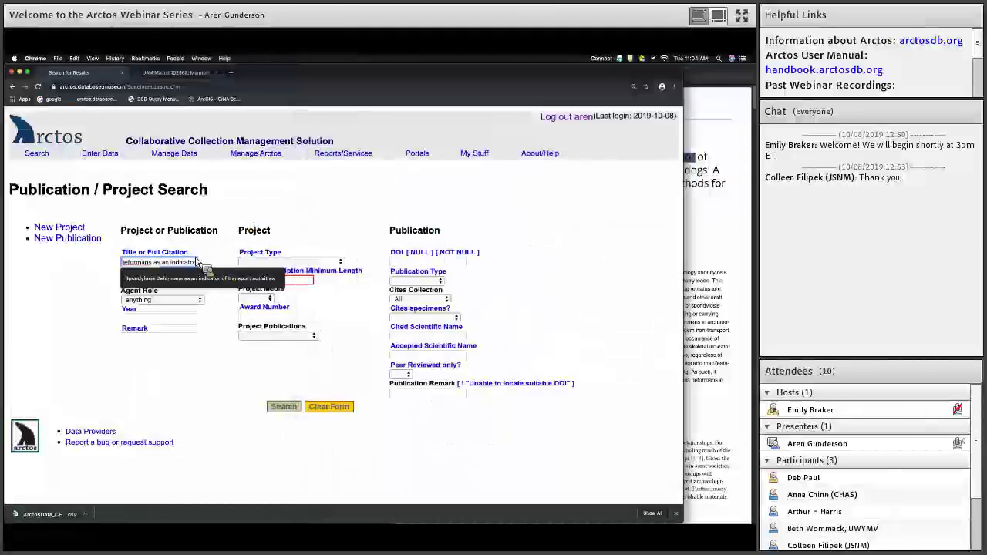
click(298, 411)
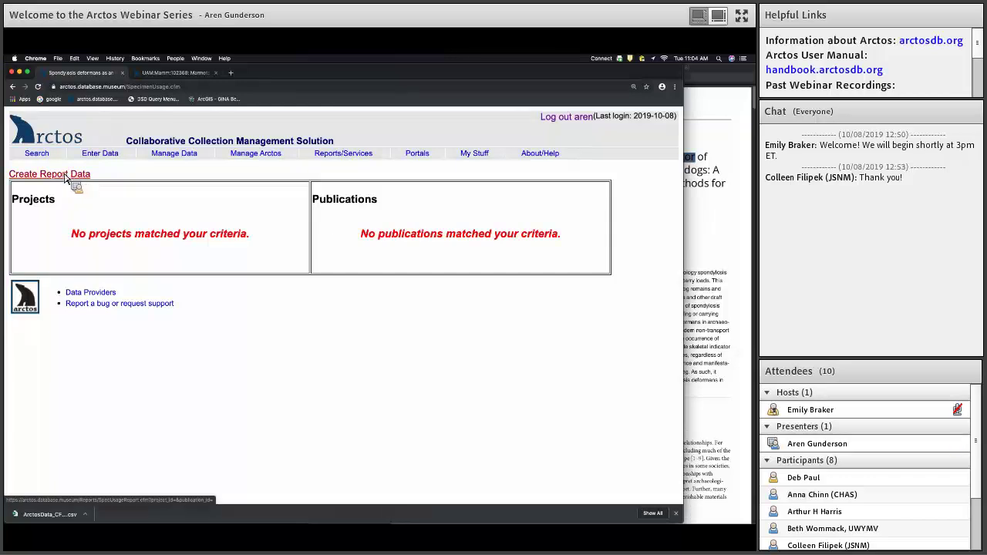
Return to the Publications/Projects search and start a New Publication record.
click(60, 179)
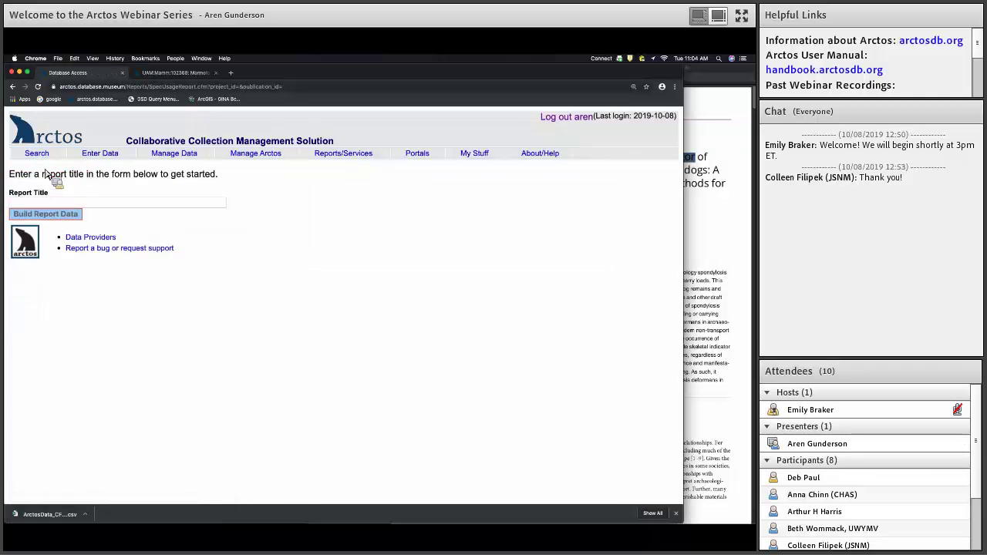
mouse_move(39, 154)
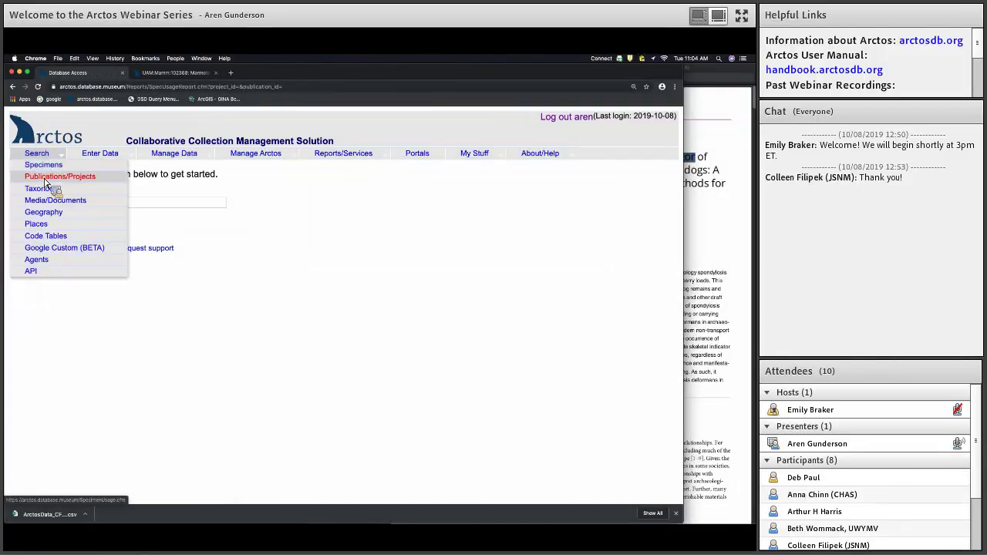
click(47, 178)
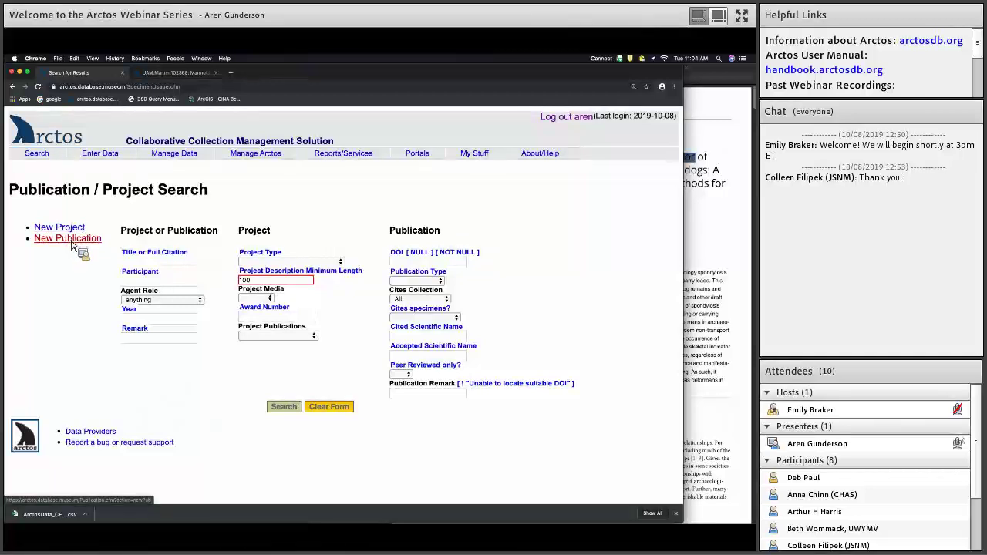
click(71, 241)
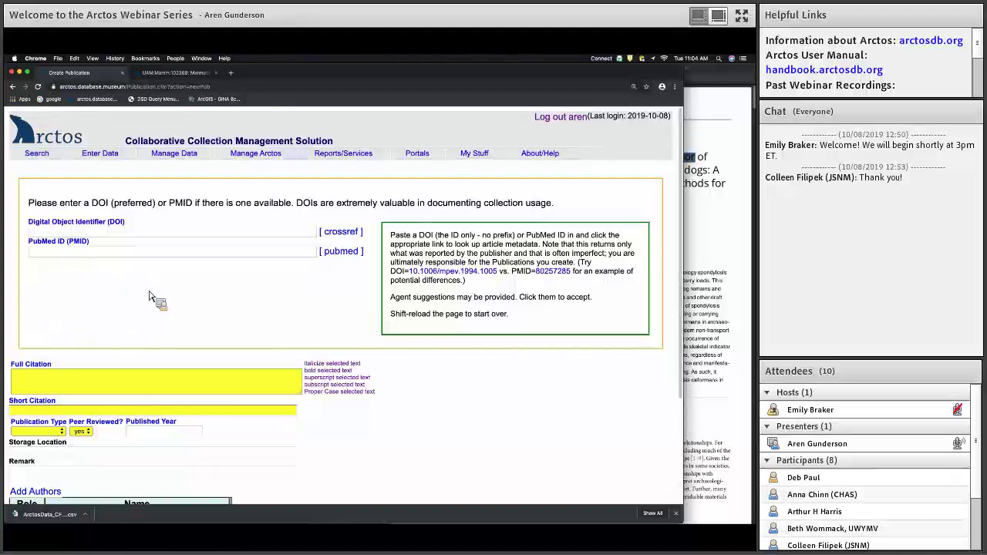
Copy DOI 10.1371/journal.pone.0214575 from the PDF into the DOI field and run the crossref lookup.
click(717, 213)
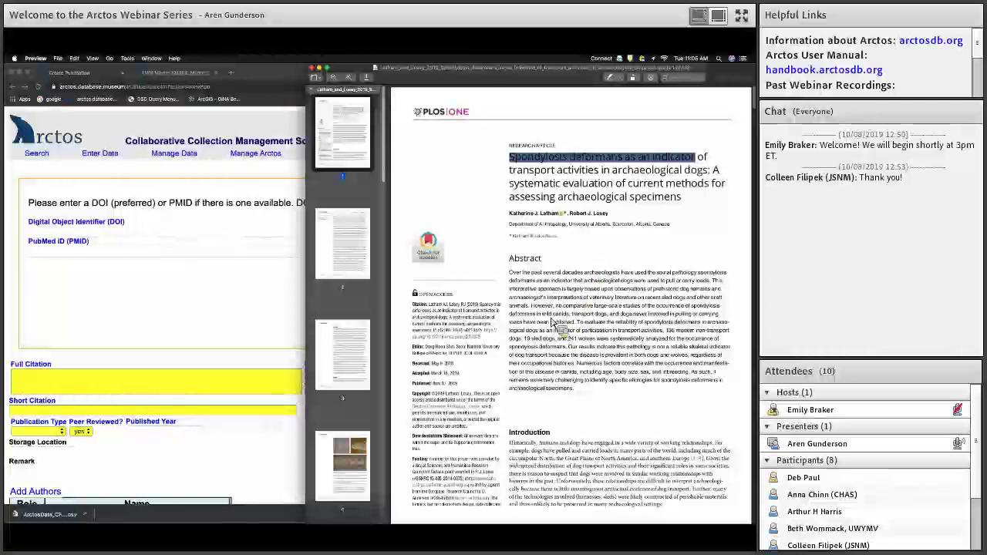
click(513, 348)
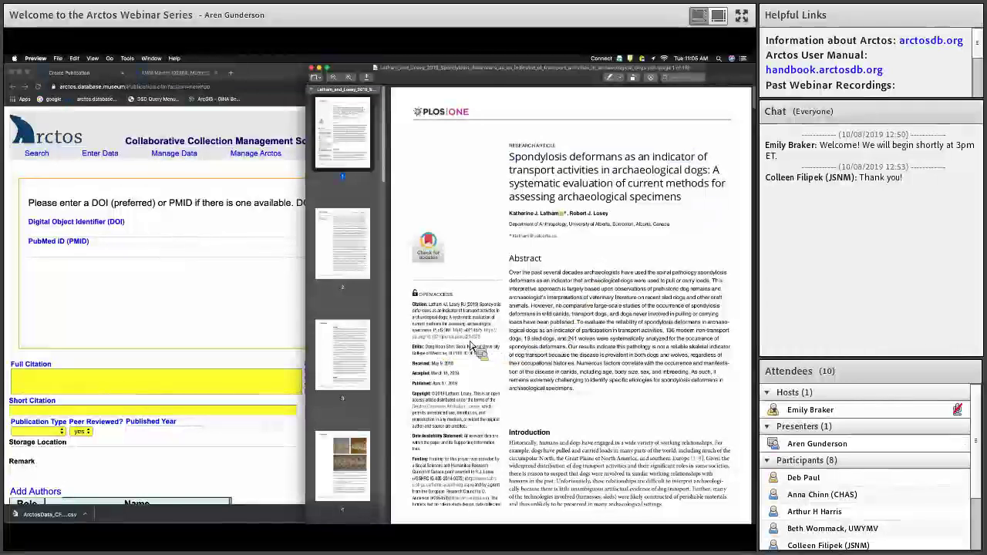
drag(457, 344, 428, 338)
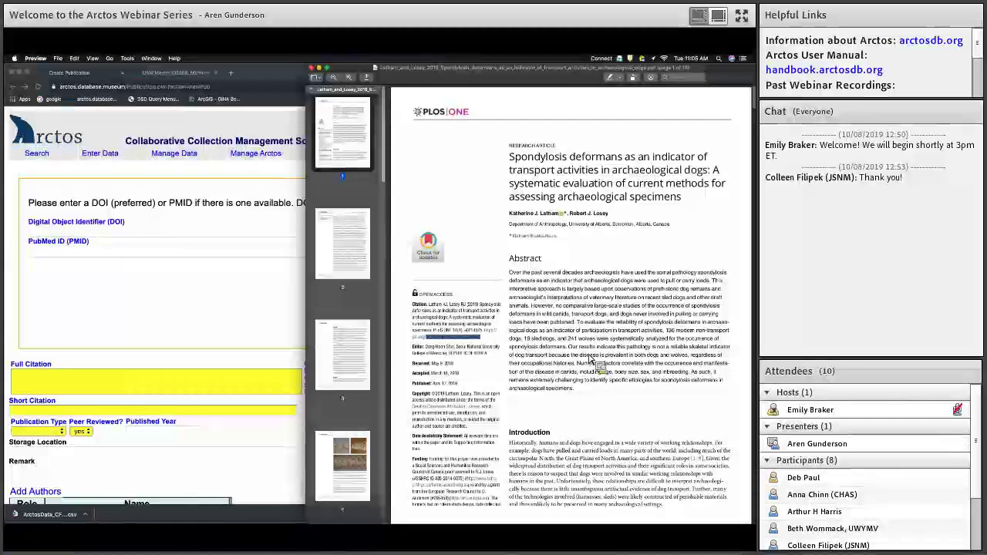
key(super+c)
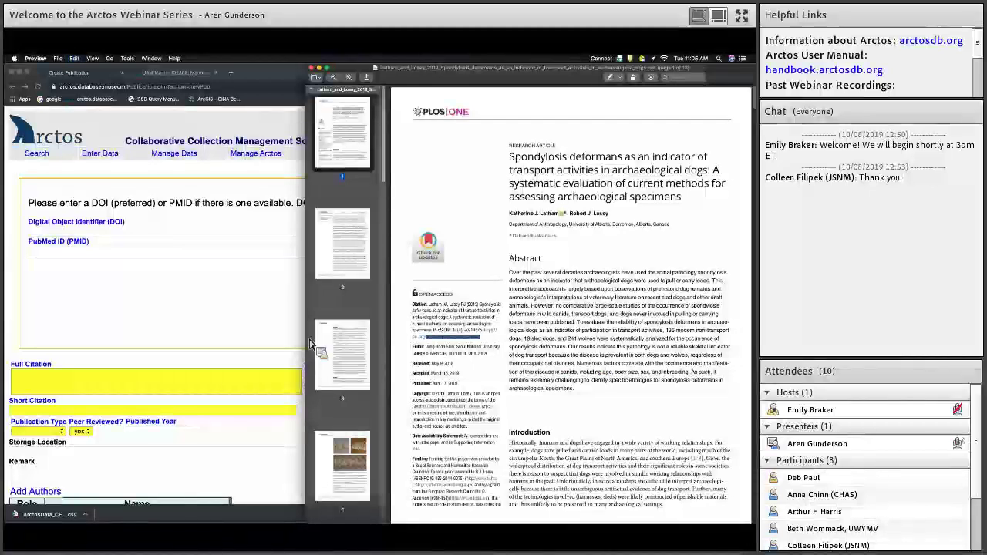
click(224, 342)
click(176, 233)
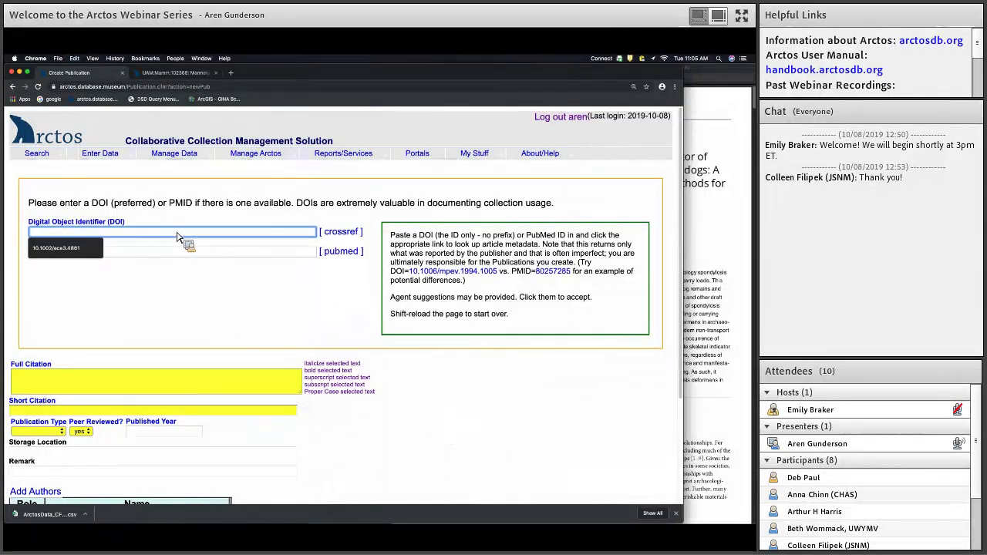
key(super+v)
click(343, 233)
click(349, 236)
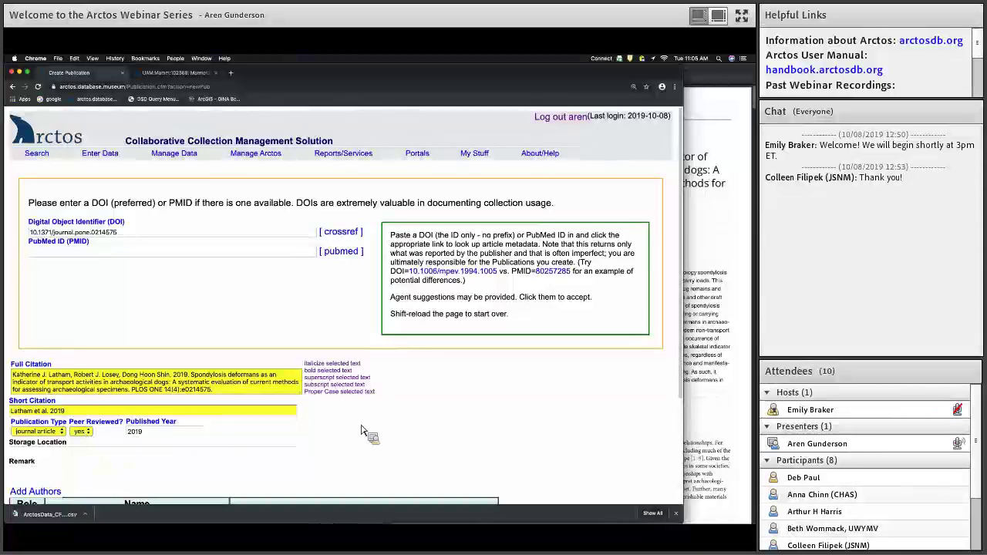
Review the prefilled citation fields and add the article's first two authors from the suggestions.
scroll(367, 430, down, 1)
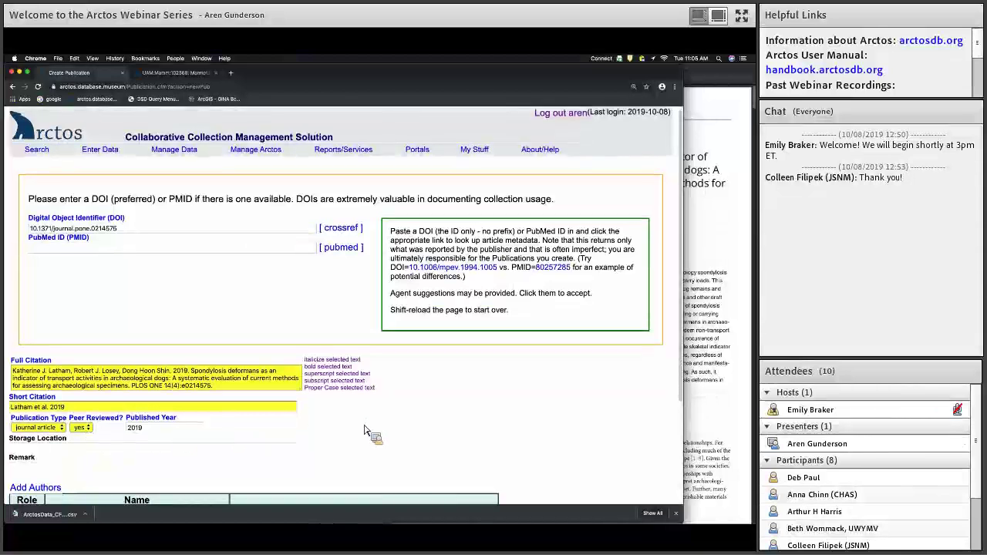
scroll(354, 437, down, 2)
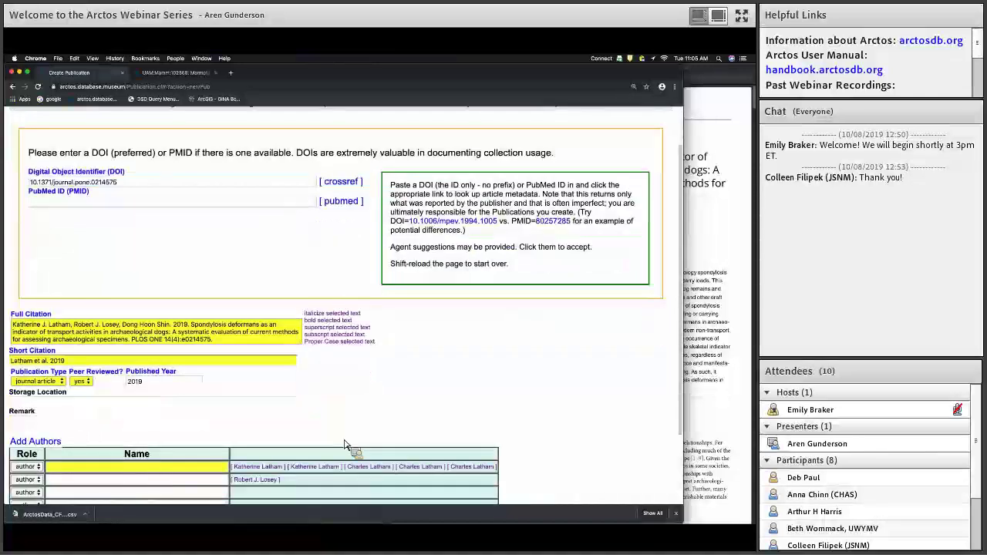
scroll(345, 445, down, 3)
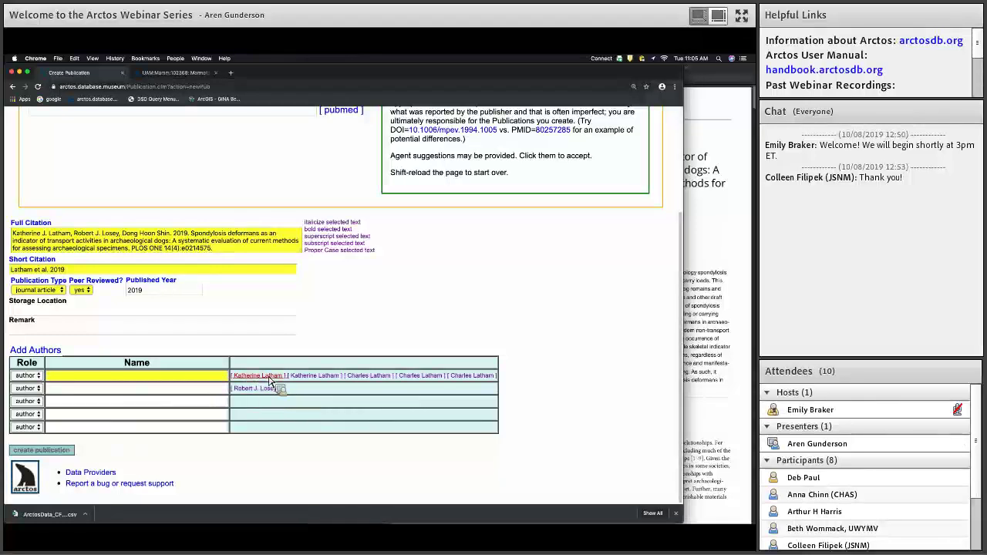
click(262, 376)
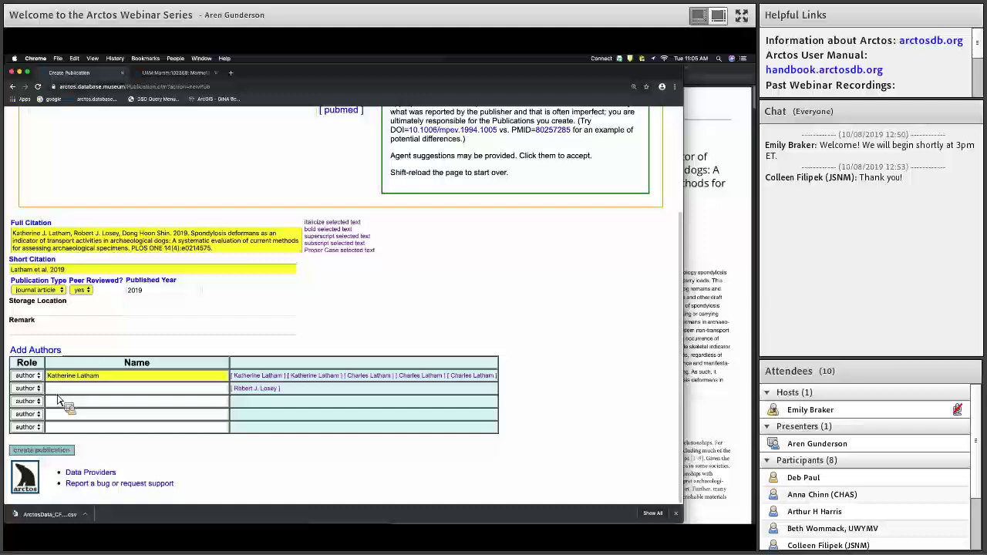
click(60, 389)
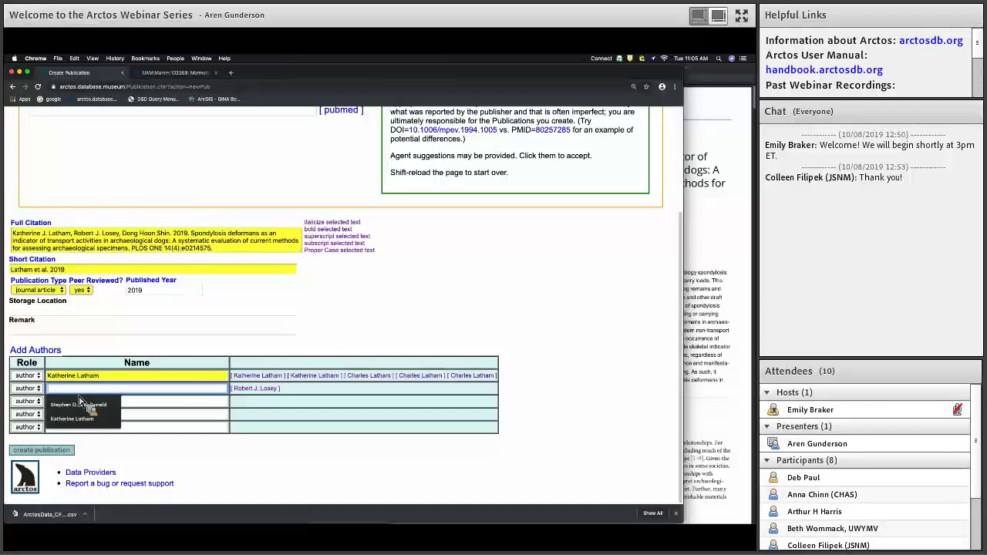
click(248, 390)
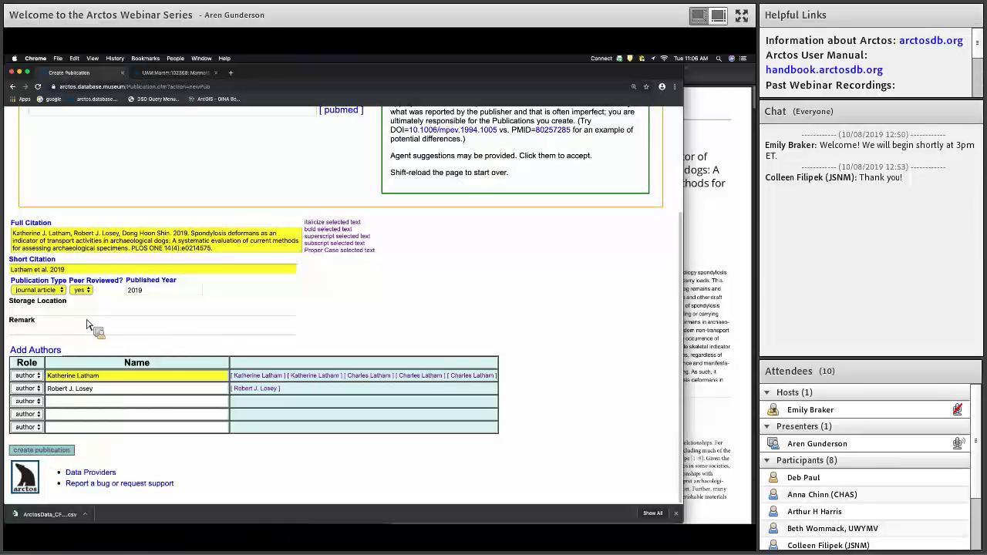
scroll(87, 324, up, 2)
scroll(86, 316, down, 2)
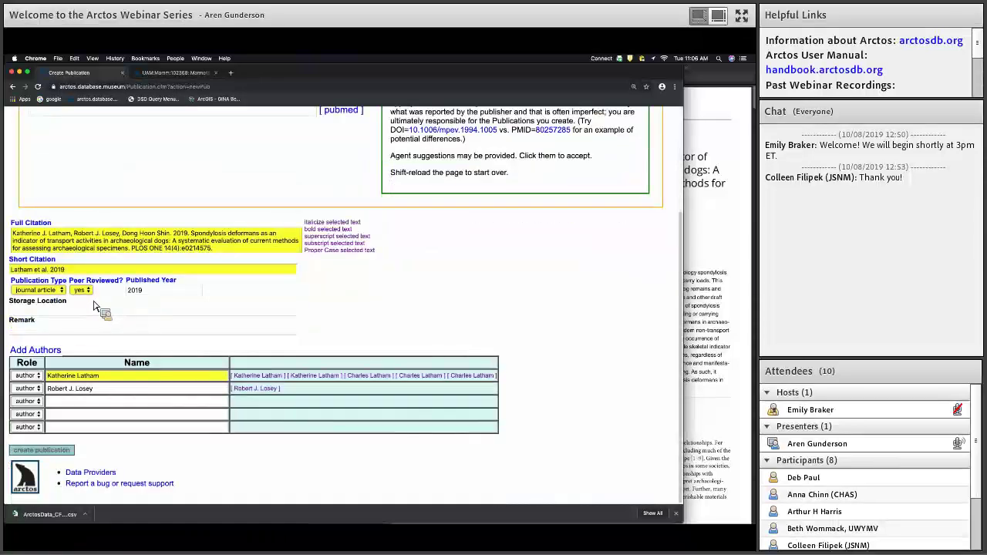
Create the publication record, then save it from the Edit Publication form.
click(39, 450)
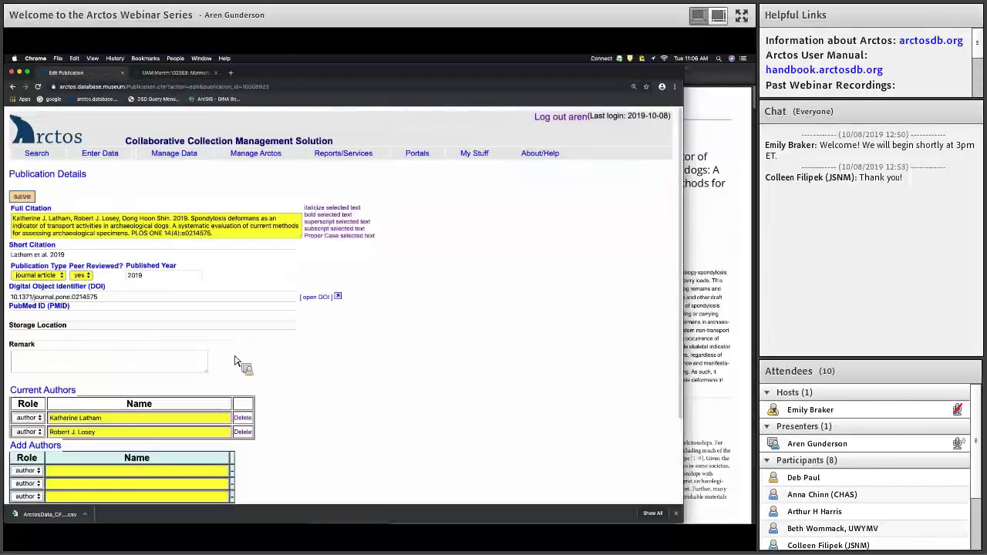
scroll(248, 378, down, 2)
scroll(282, 326, down, 2)
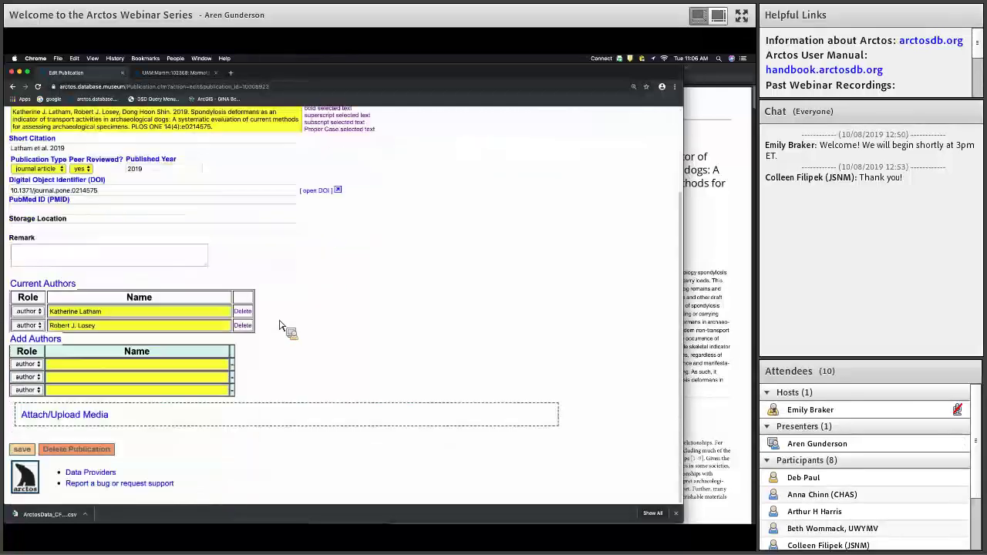
scroll(283, 327, up, 2)
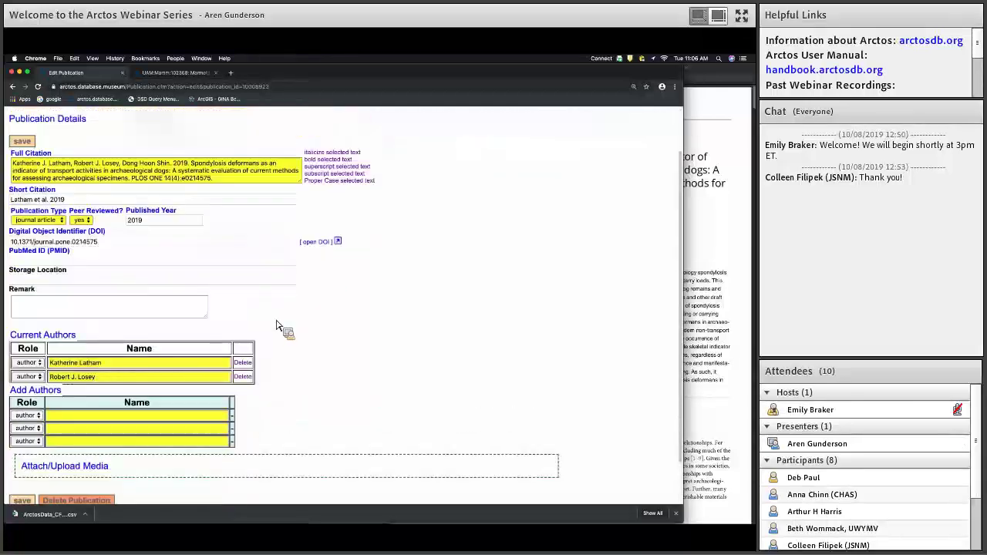
scroll(278, 325, up, 2)
click(23, 180)
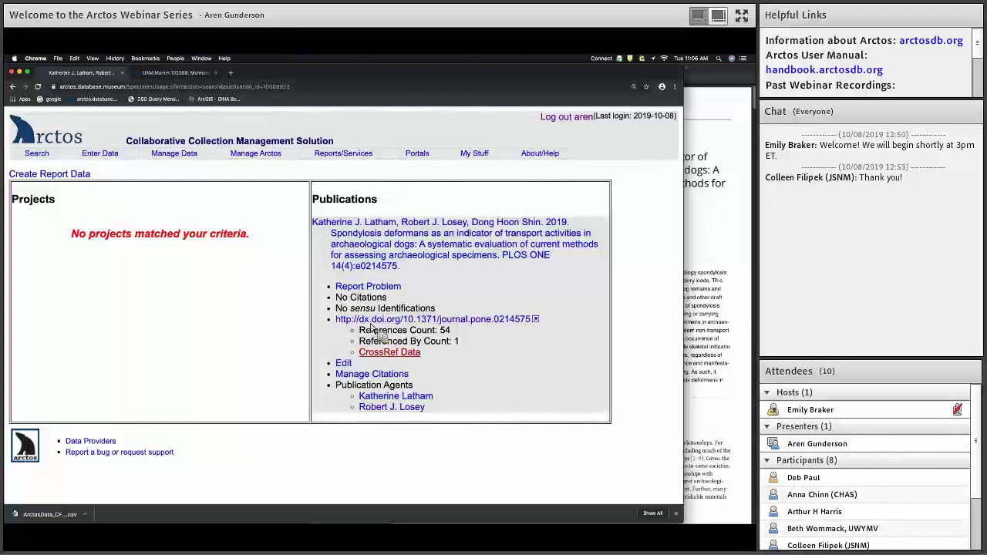
Open the saved PLOS ONE publication on its Edit page and review its authors.
click(343, 364)
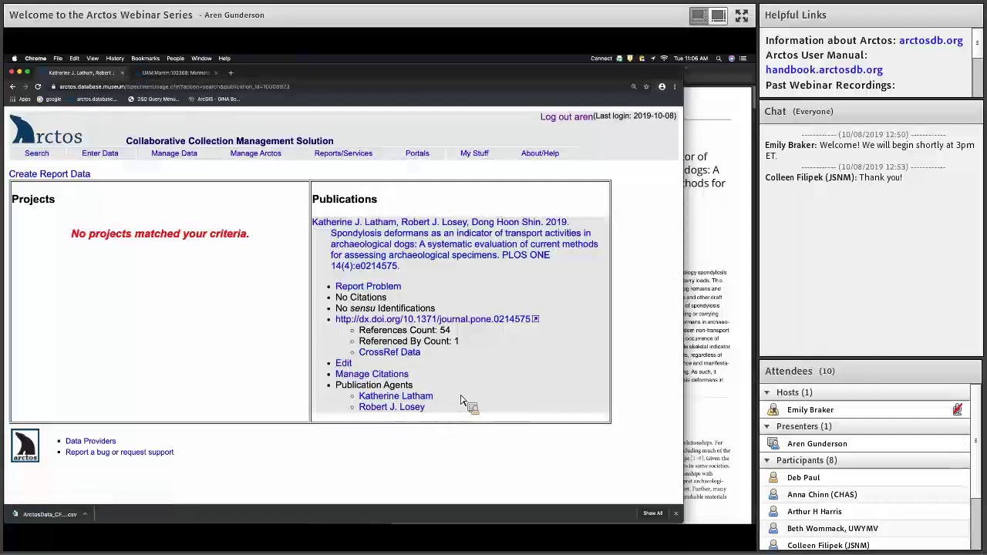
click(344, 369)
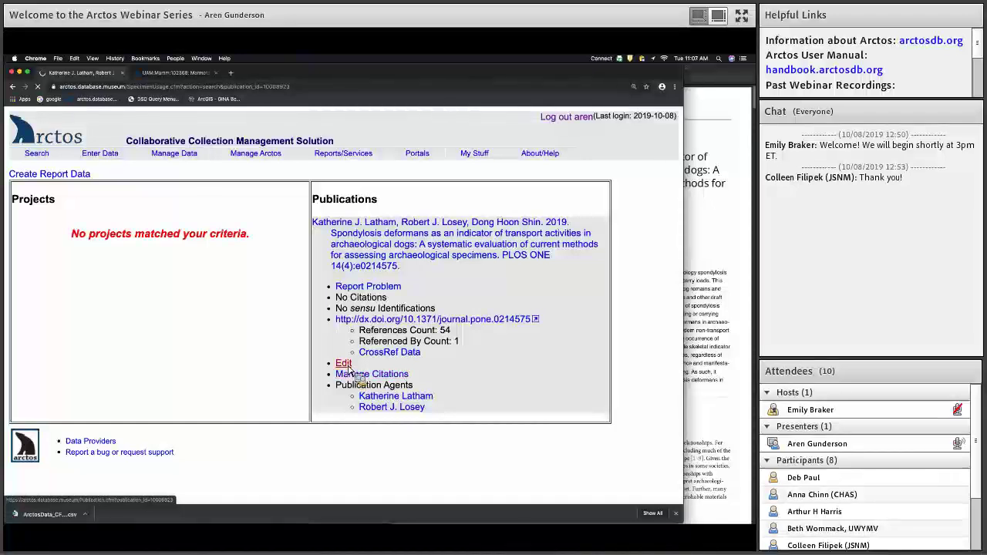
click(346, 366)
scroll(339, 397, down, 2)
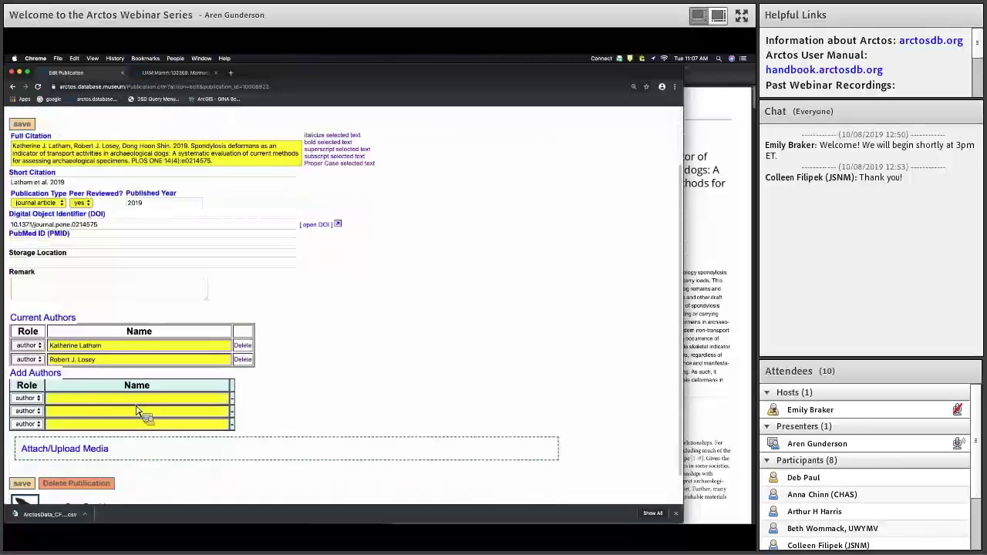
scroll(136, 411, down, 1)
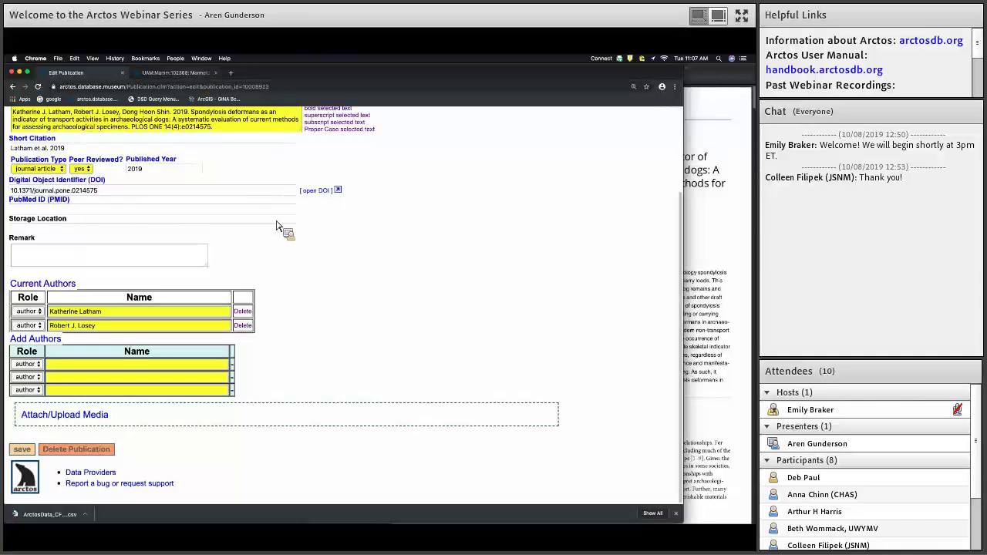
scroll(297, 257, up, 1)
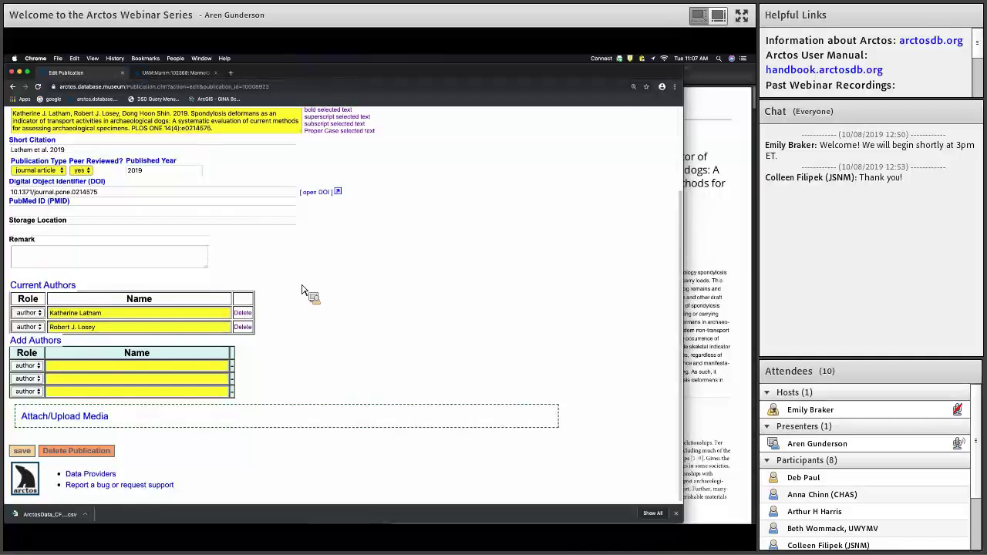
scroll(306, 287, up, 3)
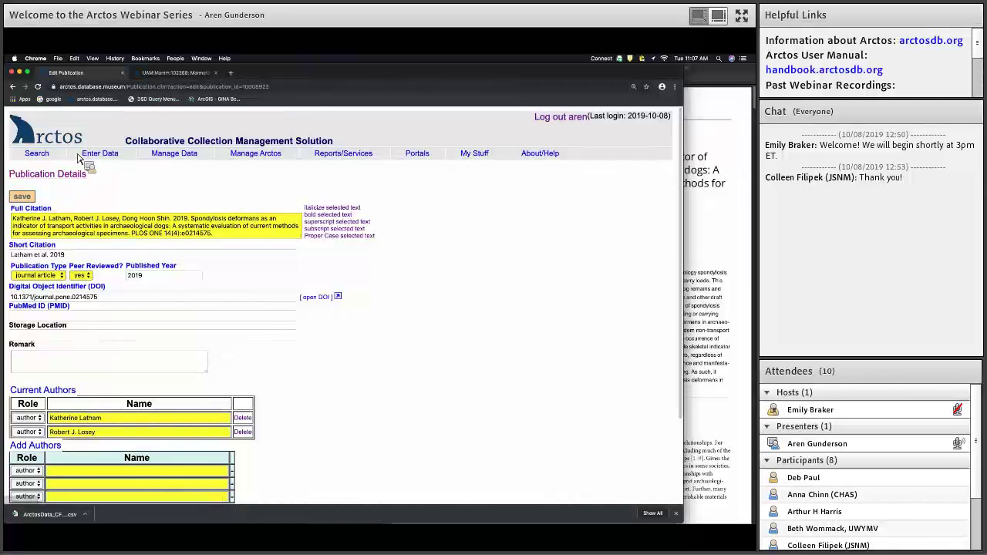
Go back to Publication Details and open Manage Citations for the publication.
click(67, 175)
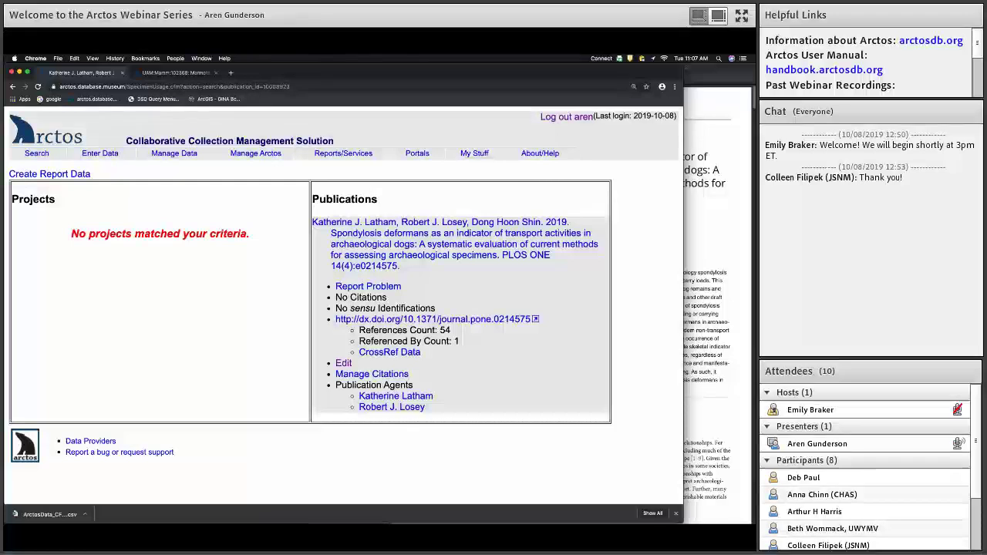
click(370, 375)
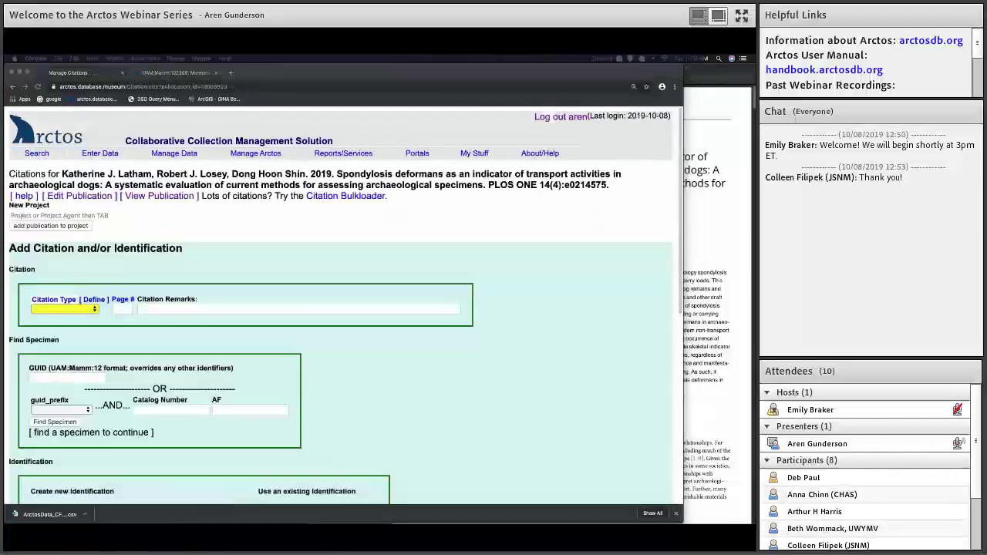
Skim the spondylosis PDF, then switch to the 'Latham and Losey supp' Excel spreadsheet.
click(704, 255)
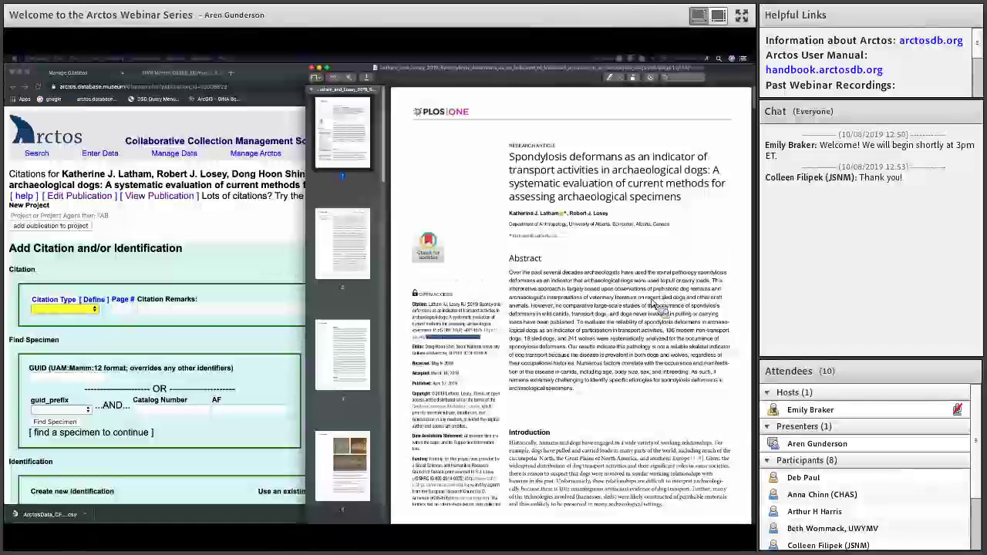
scroll(655, 305, down, 5)
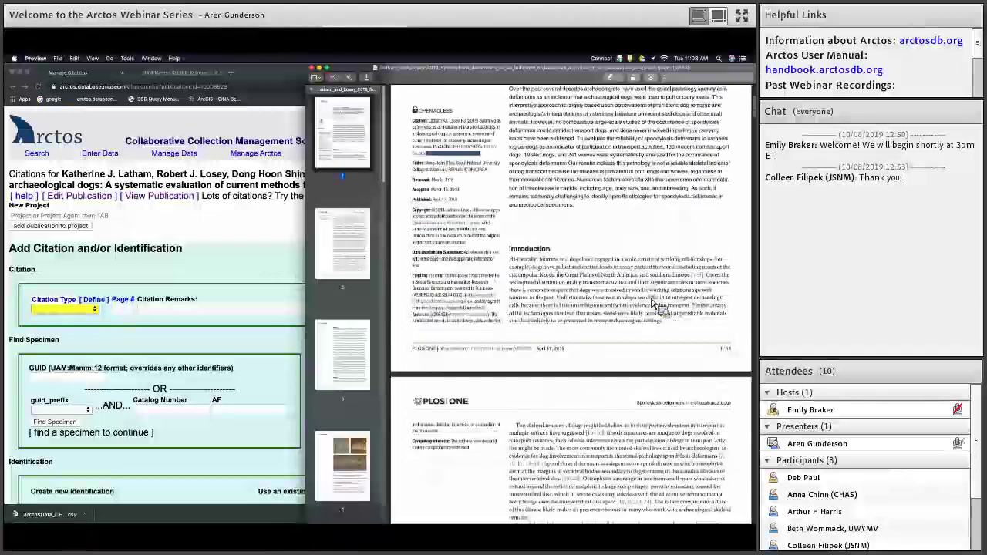
scroll(654, 305, up, 5)
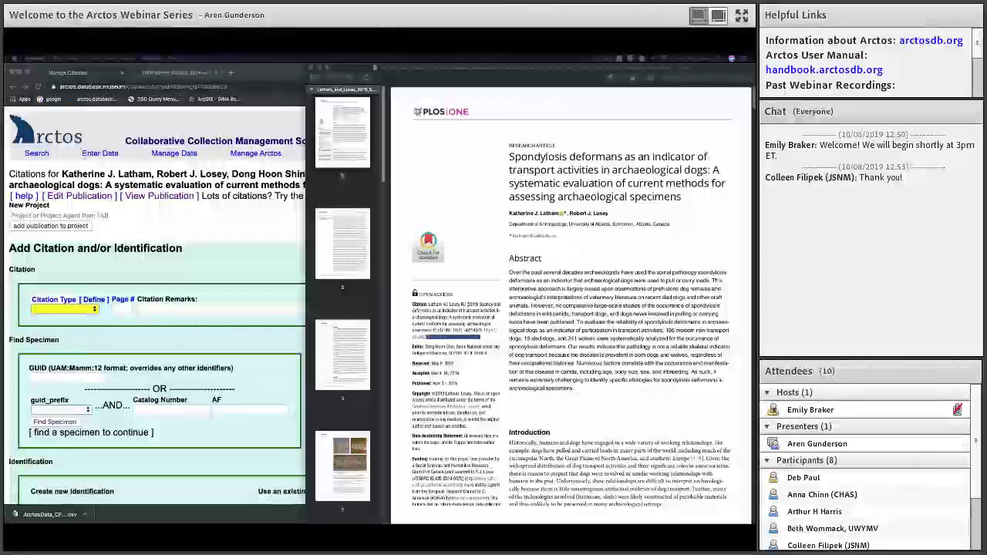
key(super+Tab)
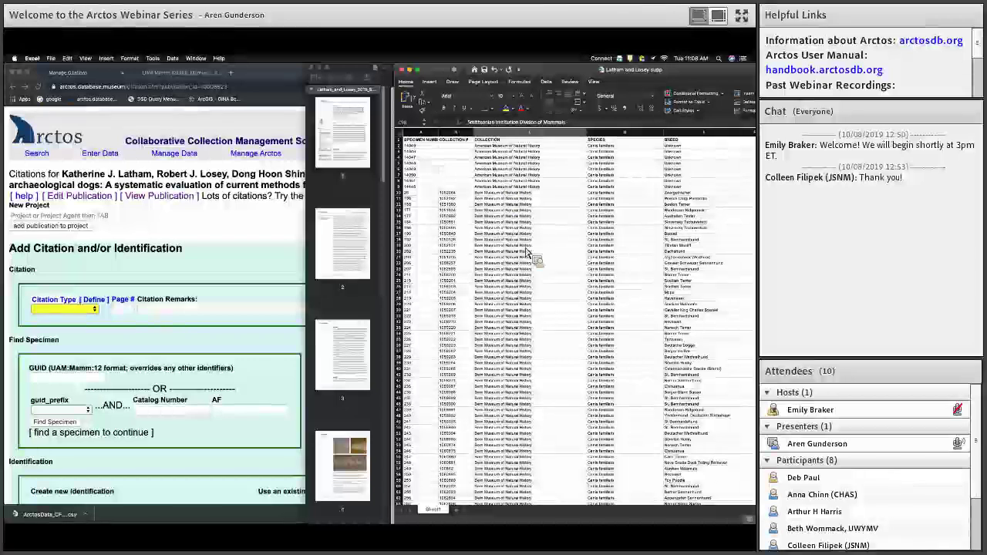
Scroll the supplement sheet and select the UAM catalogue numbers in column A.
scroll(530, 262, down, 10)
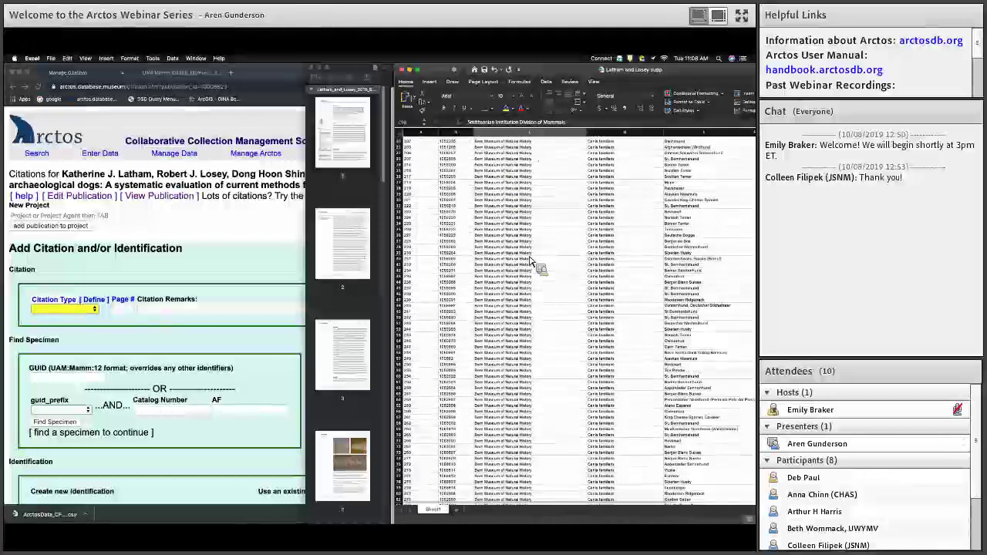
scroll(531, 263, down, 10)
scroll(531, 263, down, 15)
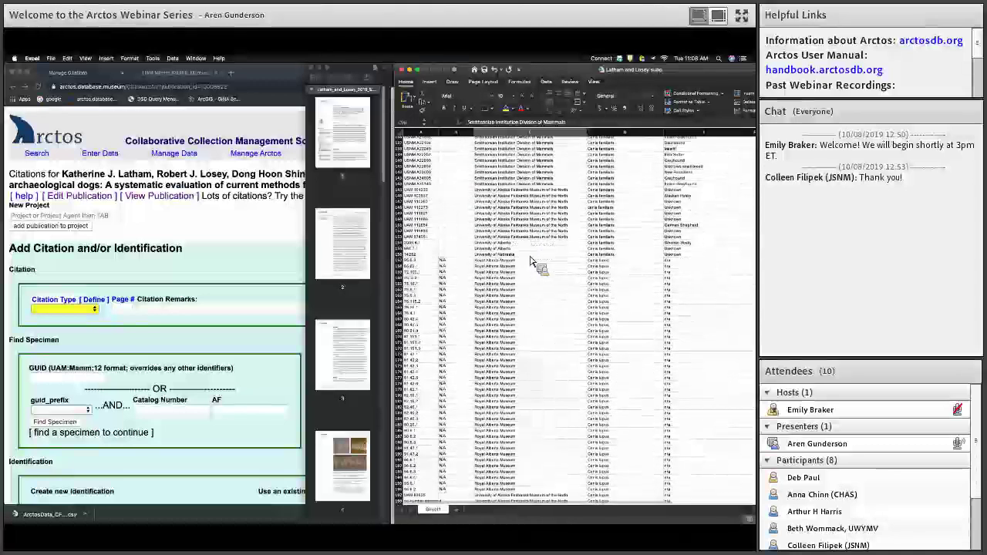
scroll(531, 262, down, 1)
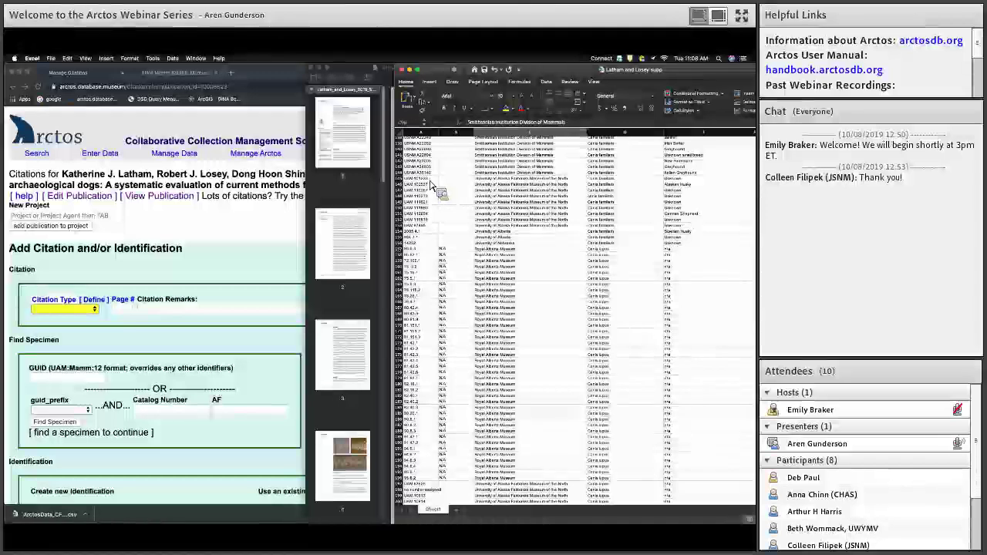
drag(428, 179, 428, 234)
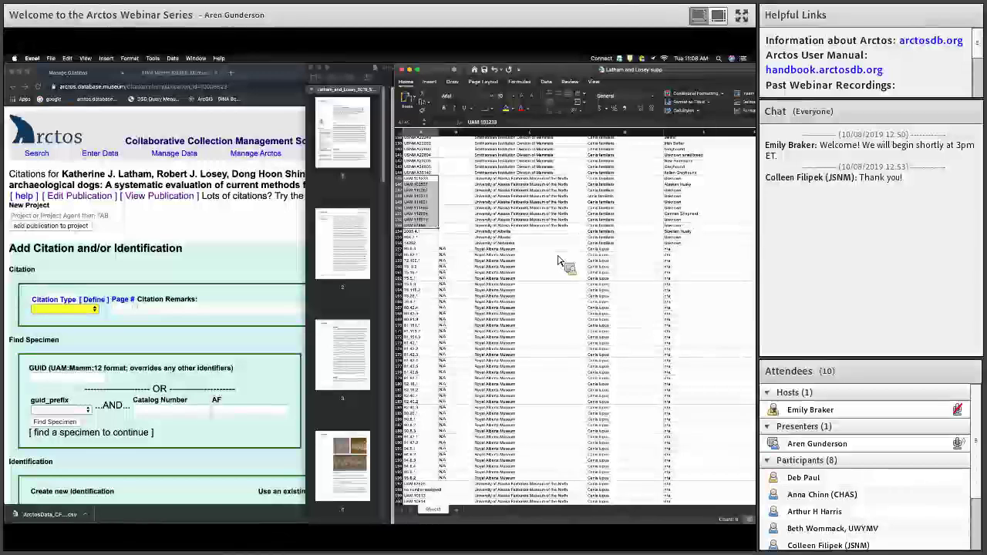
scroll(563, 267, down, 5)
scroll(549, 284, down, 8)
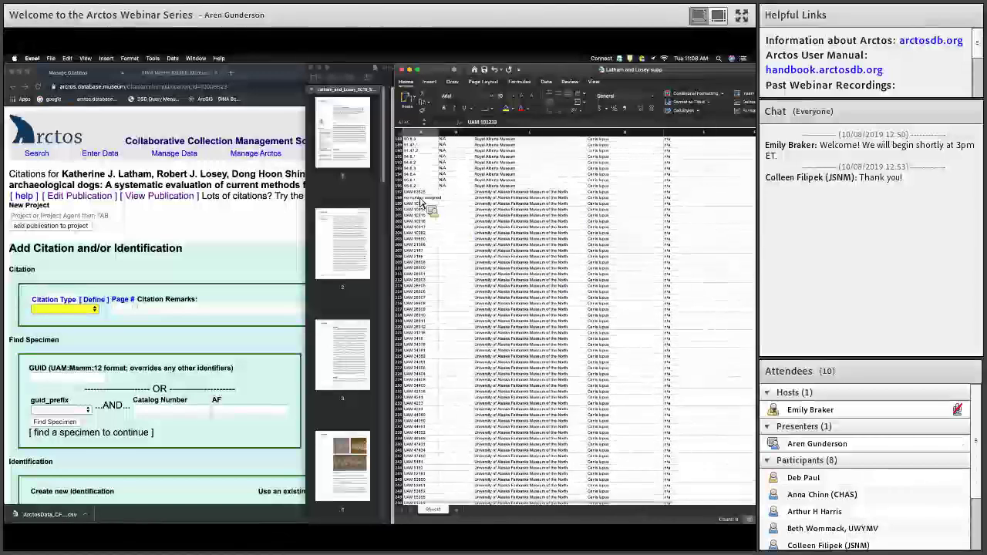
drag(422, 206, 432, 326)
drag(441, 237, 440, 209)
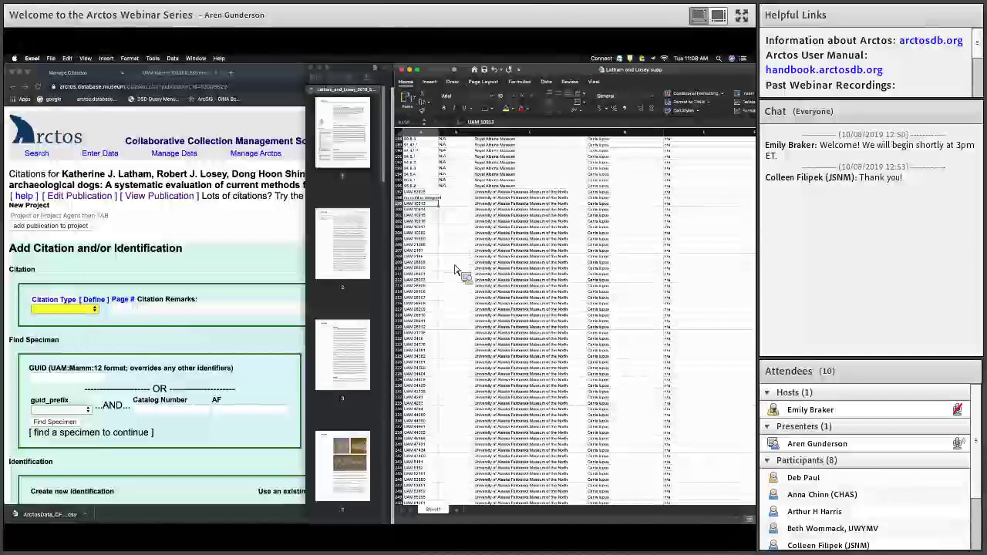
Pick out specimen UAM 101233, then return to the Arctos Manage Citations page.
scroll(455, 270, down, 2)
scroll(455, 270, down, 12)
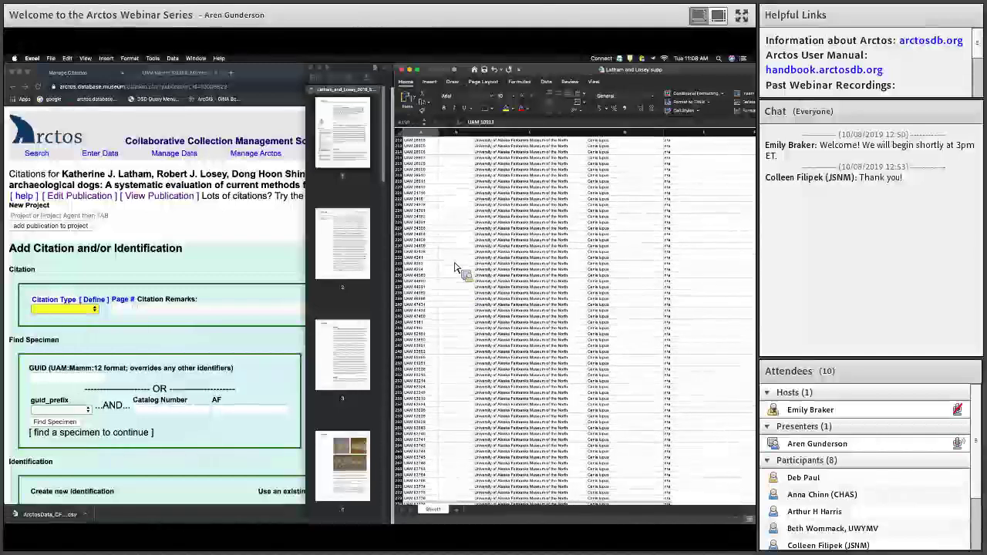
scroll(455, 268, up, 7)
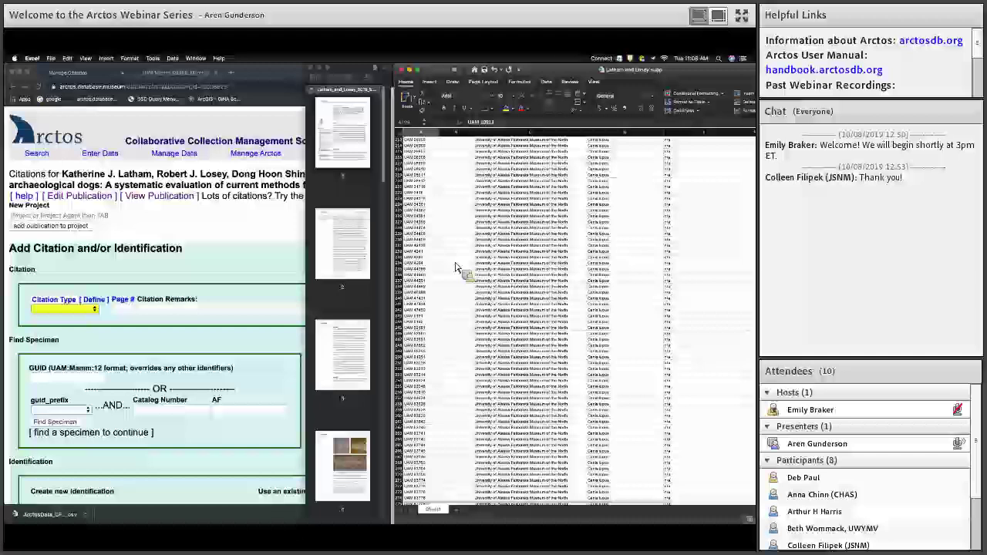
scroll(455, 269, up, 15)
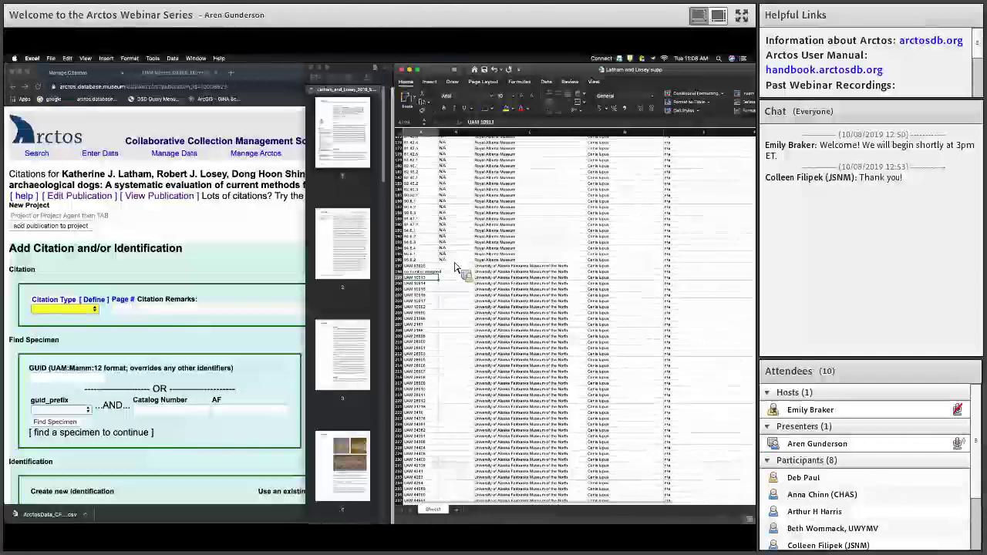
scroll(455, 268, up, 6)
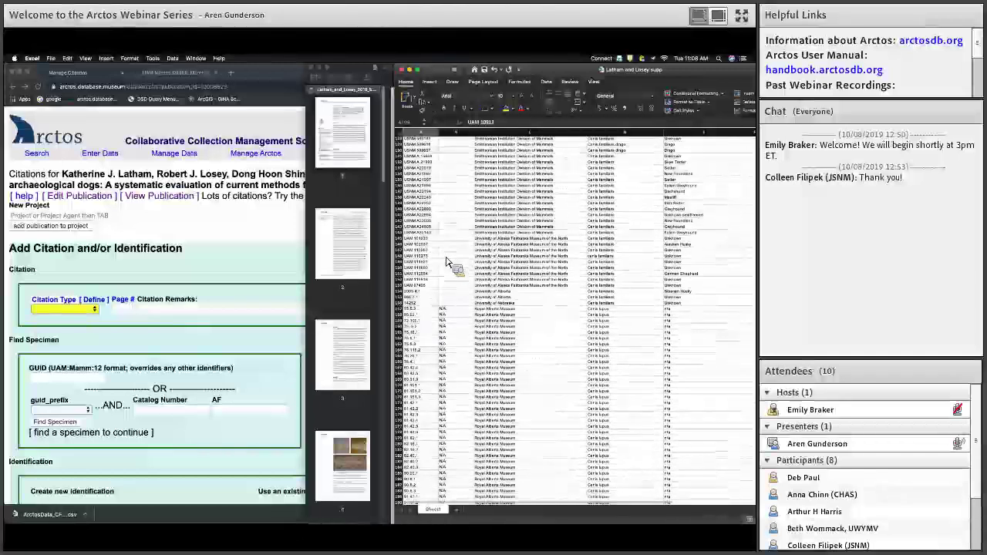
click(433, 254)
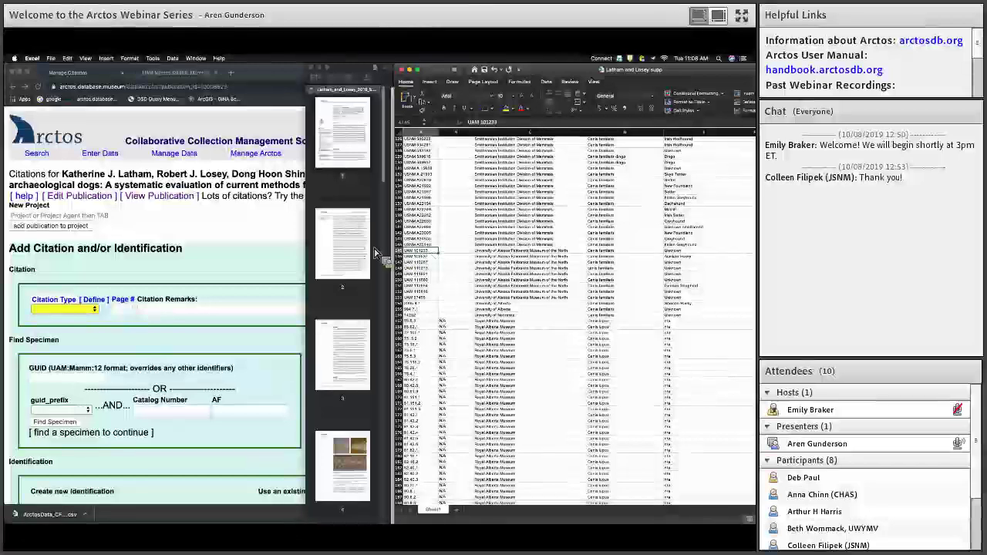
scroll(455, 269, up, 1)
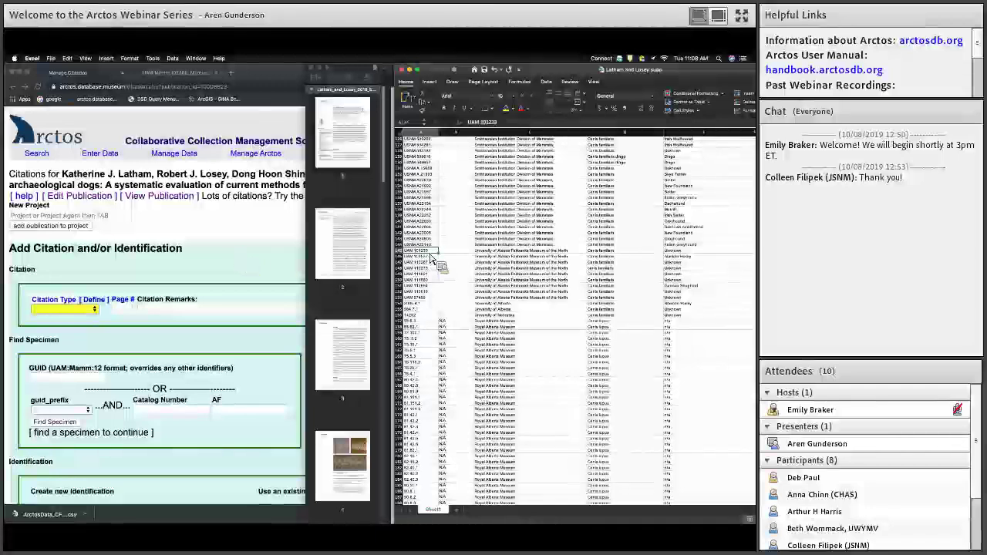
click(226, 264)
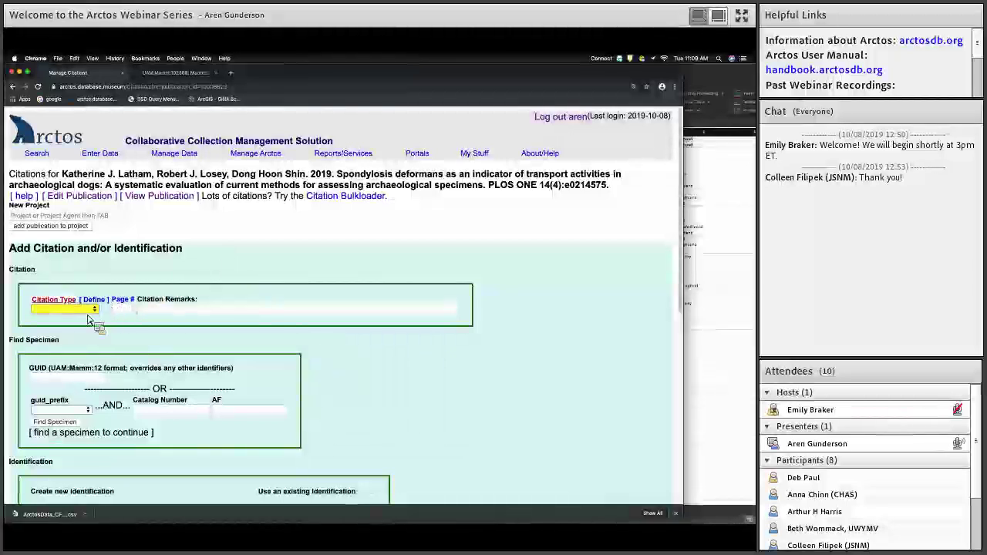
Set the citation type to voucher, leaving Page # and Remarks blank.
click(64, 310)
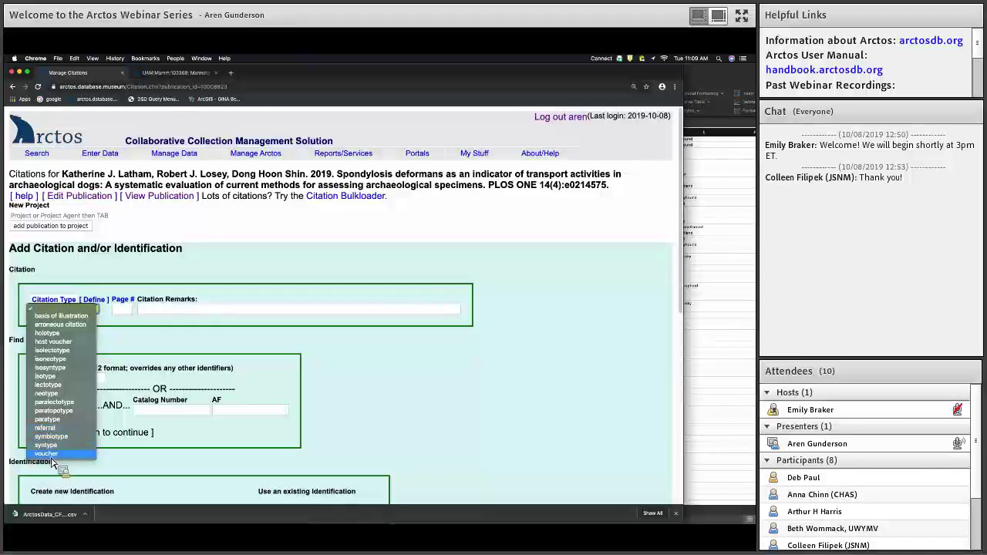
click(51, 455)
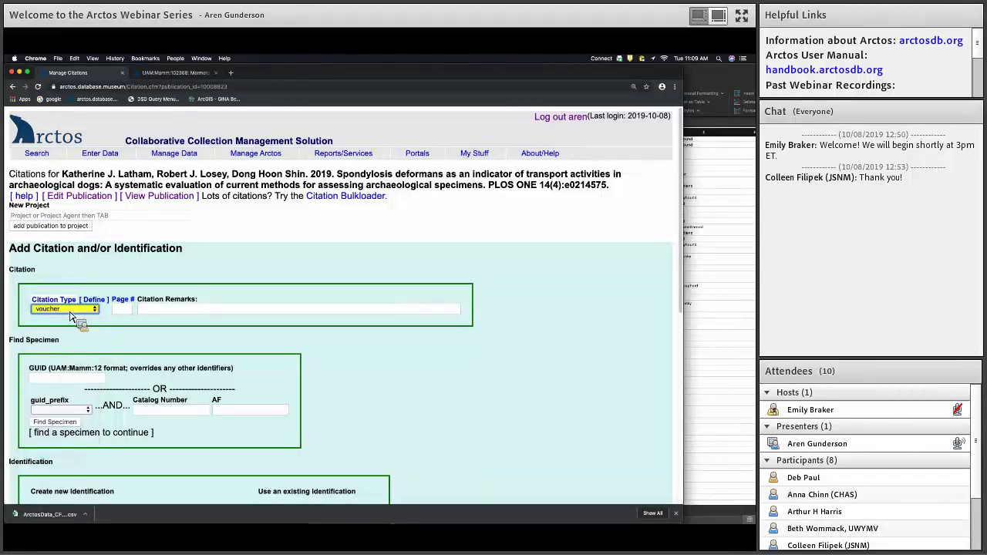
click(122, 311)
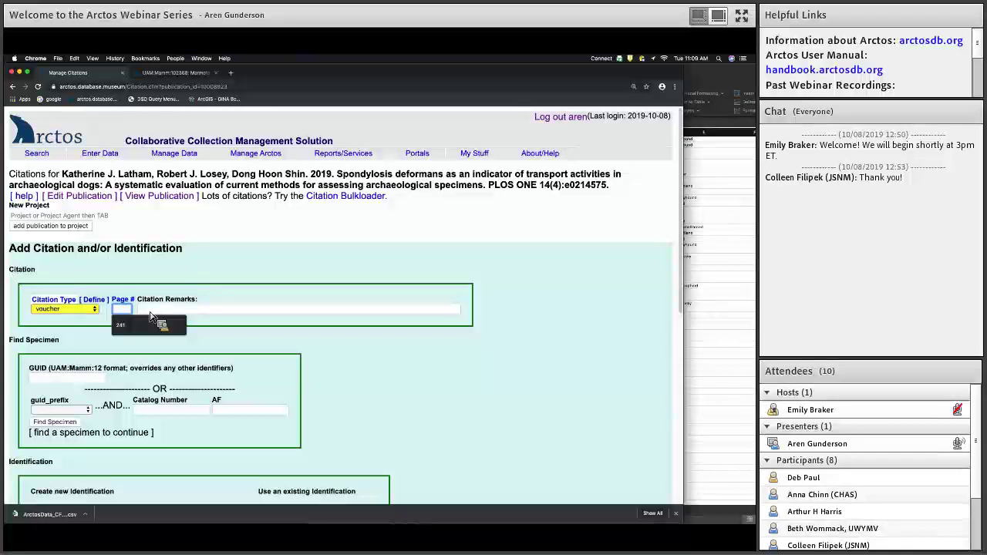
click(150, 311)
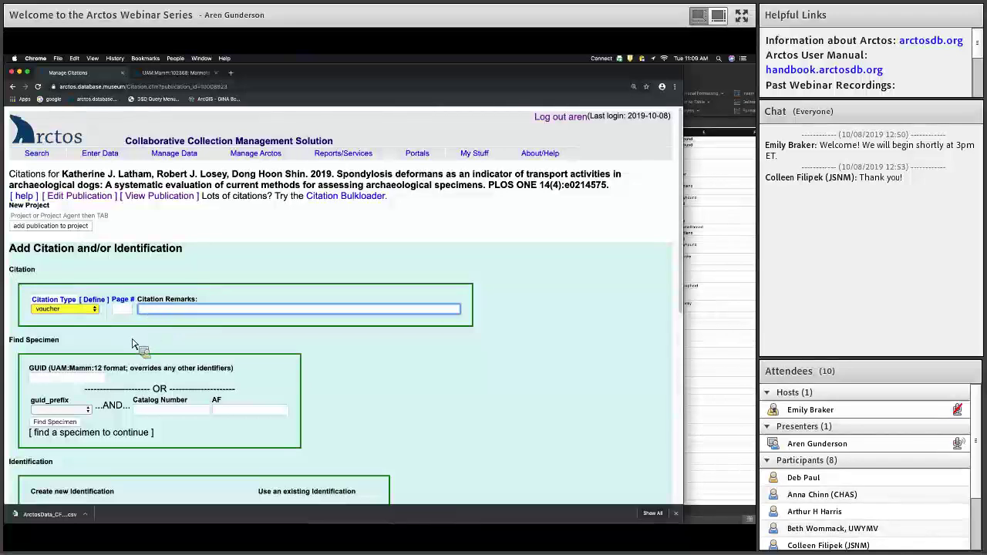
click(348, 381)
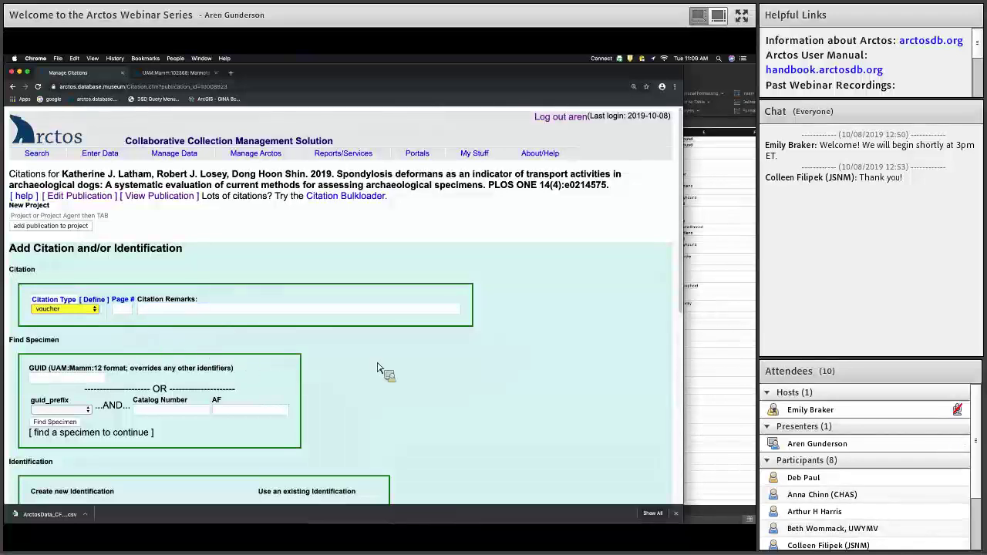
Scroll down to the specimen GUID field, then bring the Excel specimen sheet forward.
scroll(423, 374, down, 1)
scroll(423, 373, down, 3)
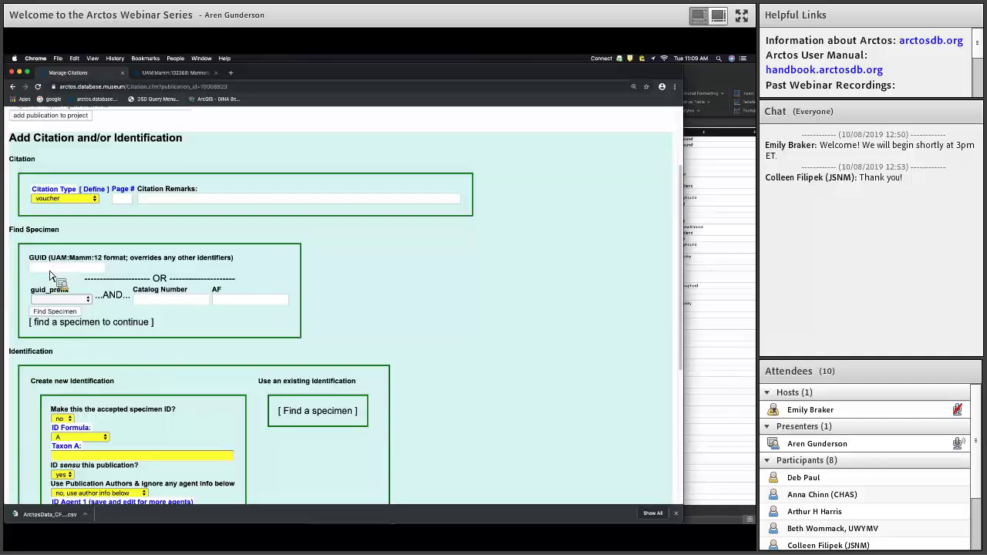
click(52, 268)
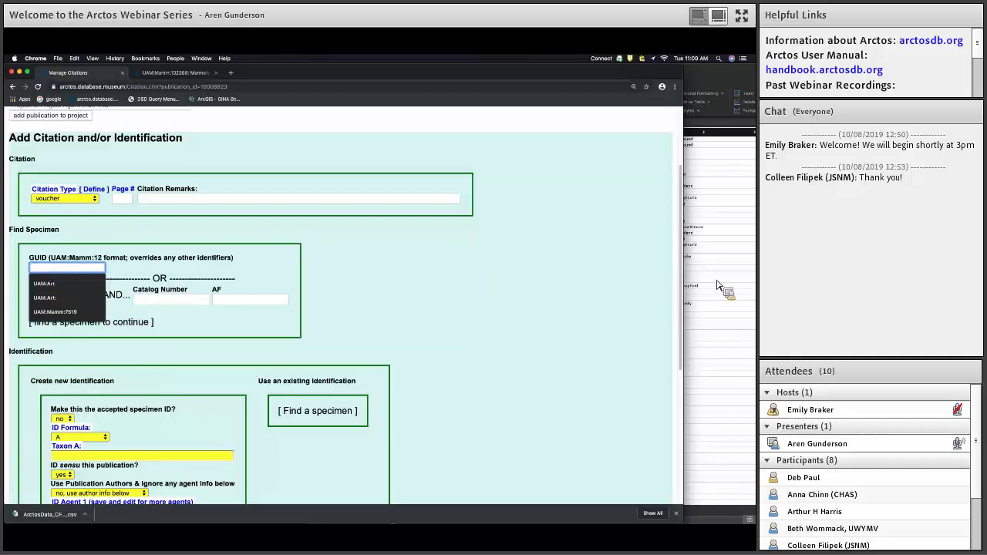
click(705, 221)
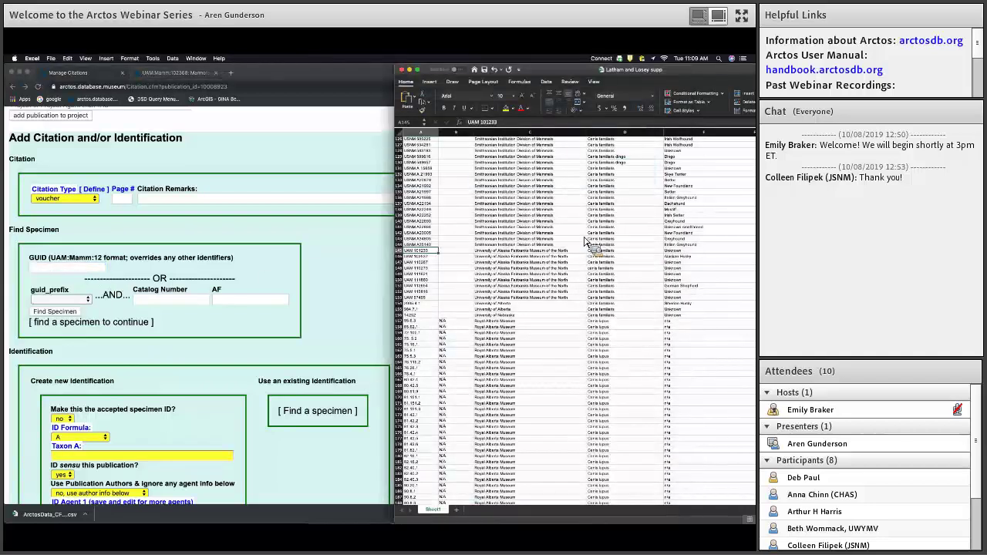
Drag UAM 101233 from cell A145 into Arctos, giving prefix UAM:Mamm and catalog number 101233.
double_click(421, 253)
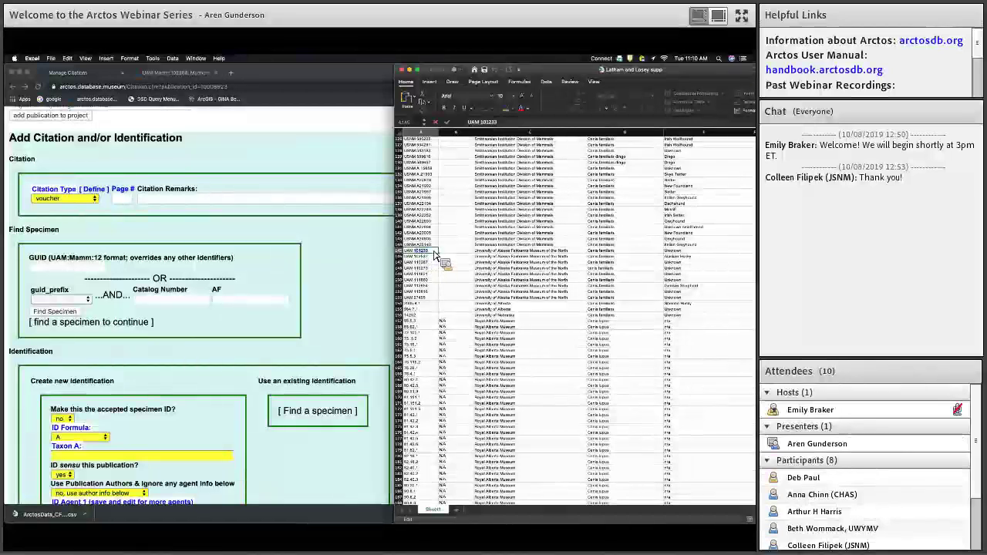
drag(435, 256, 151, 313)
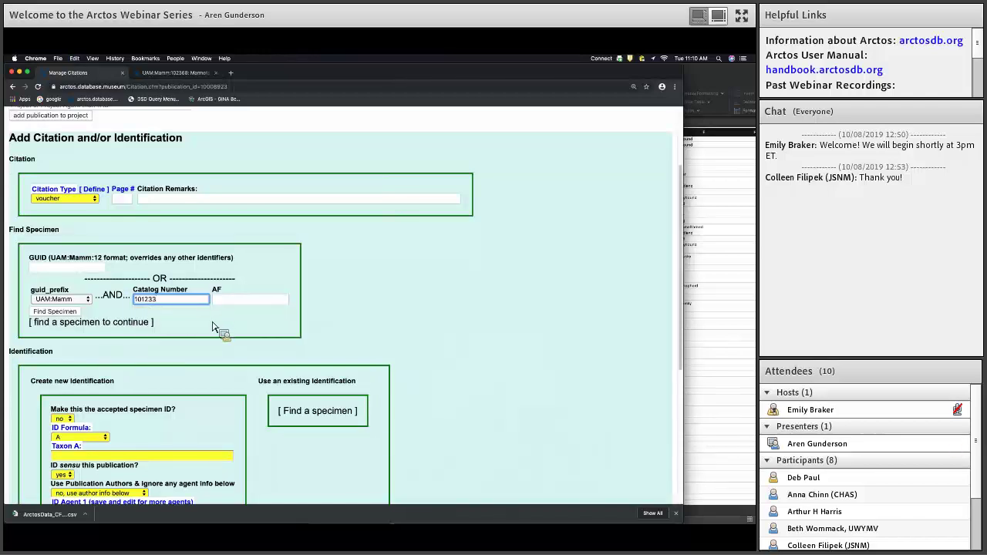
Find specimen UAM:Mamm:101233 and cite it with its accepted Canis lupus familiaris identification.
click(56, 312)
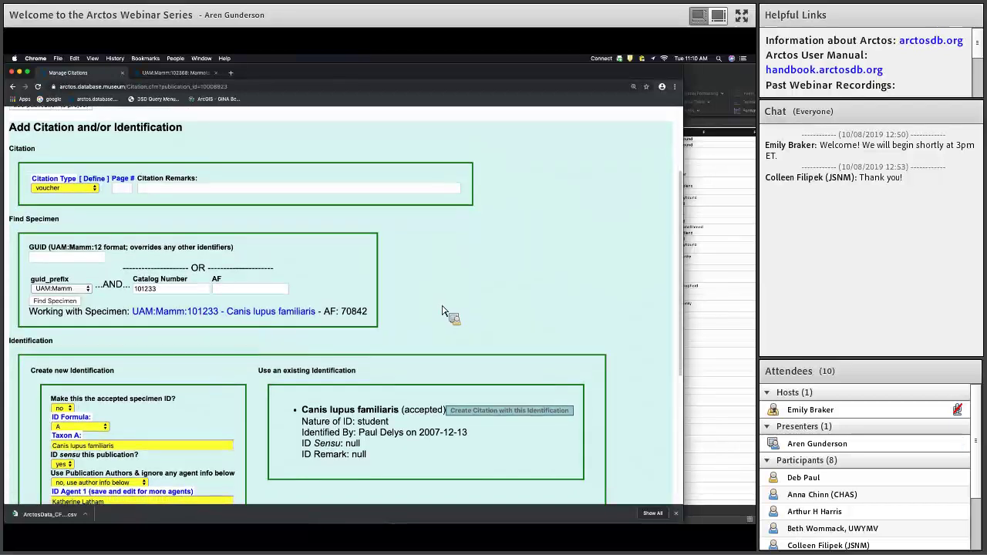
scroll(441, 311, down, 1)
scroll(443, 311, down, 5)
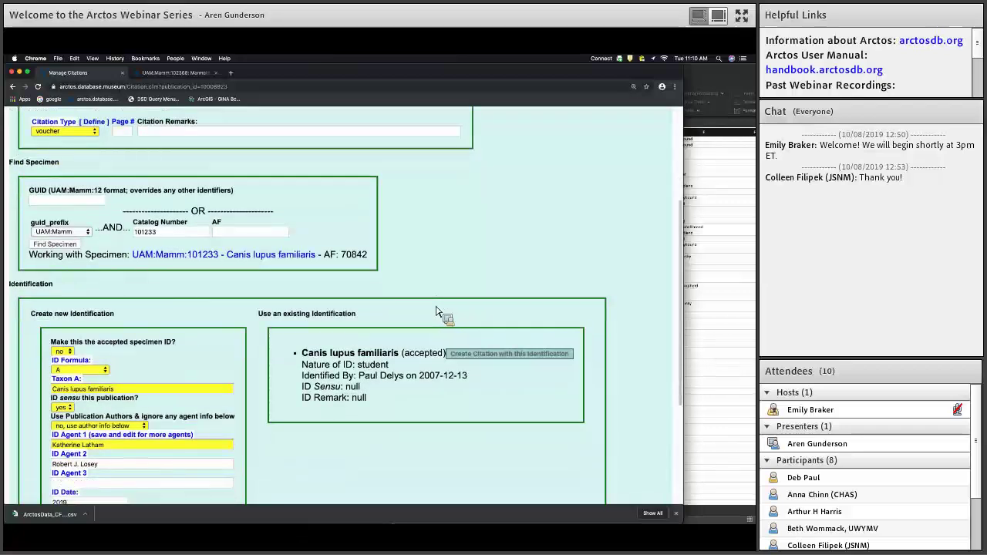
scroll(361, 317, down, 1)
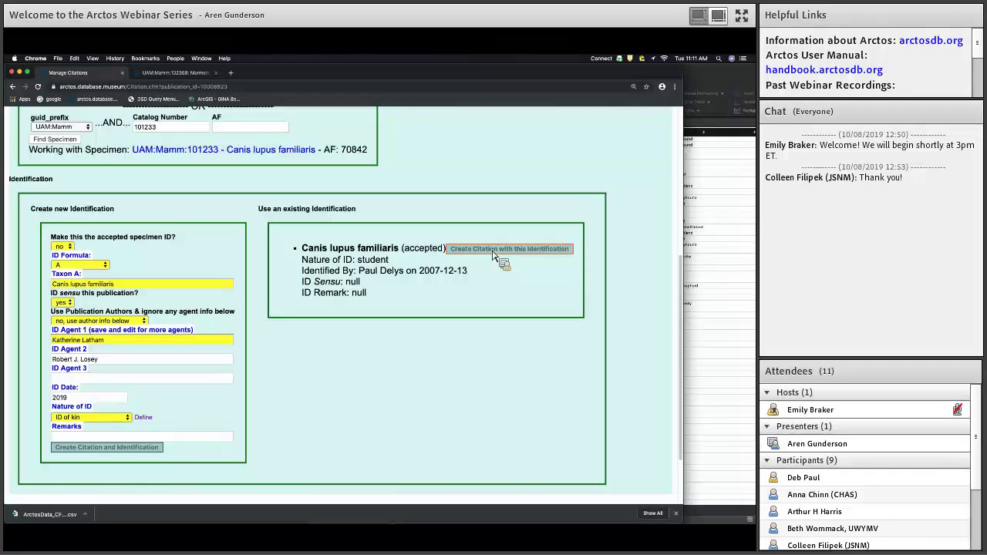
click(492, 255)
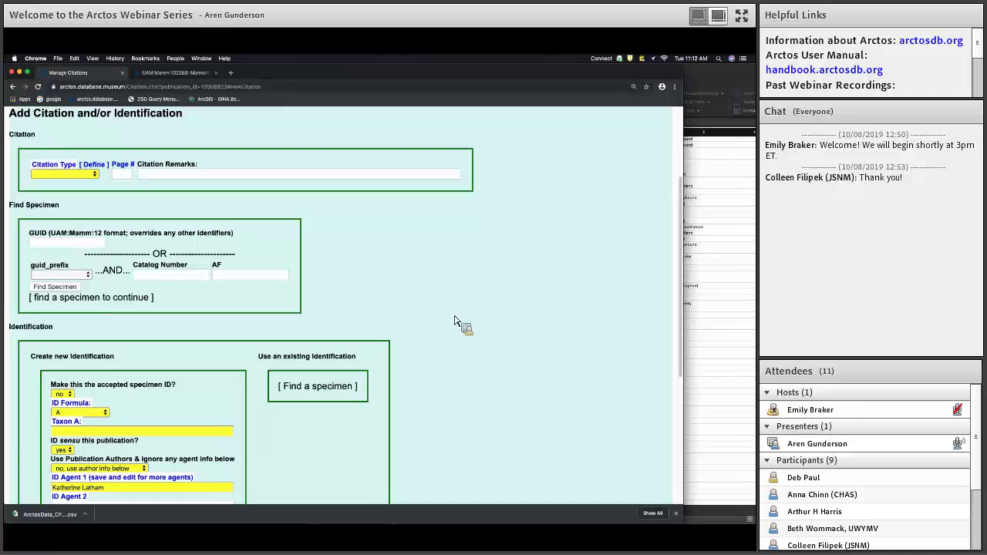
Scroll the reloaded page to check the UAM:Mamm:101233 voucher row under Existing Citations.
scroll(457, 324, up, 3)
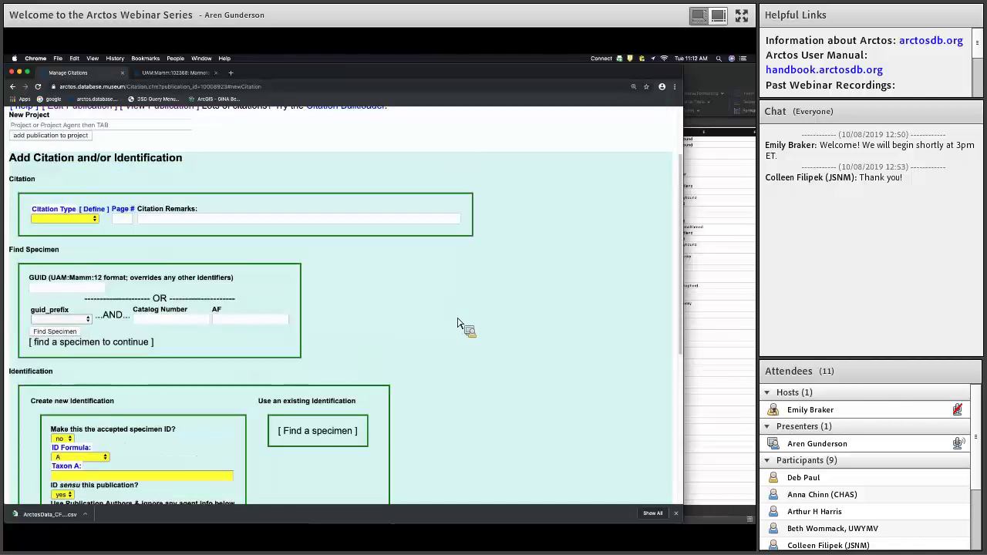
scroll(457, 324, up, 2)
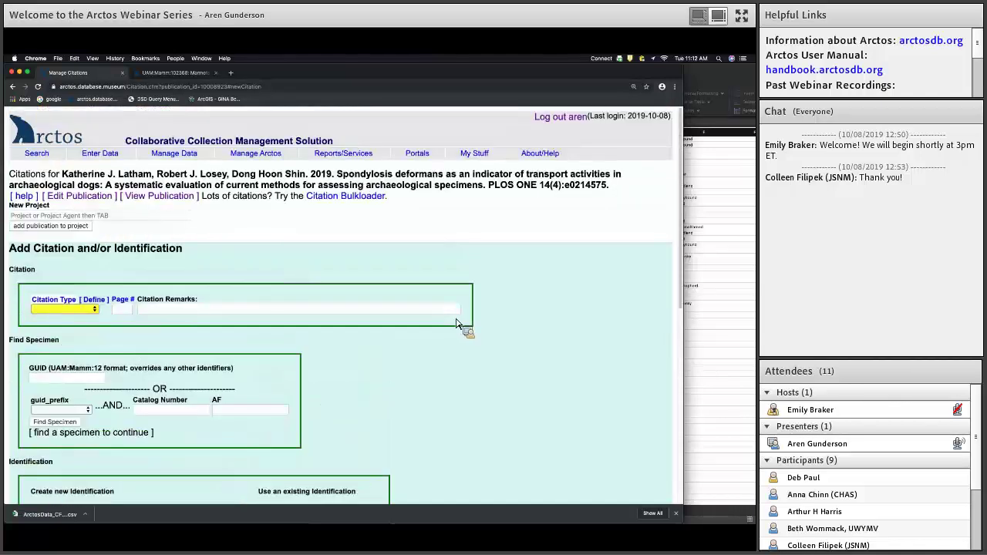
scroll(457, 324, down, 8)
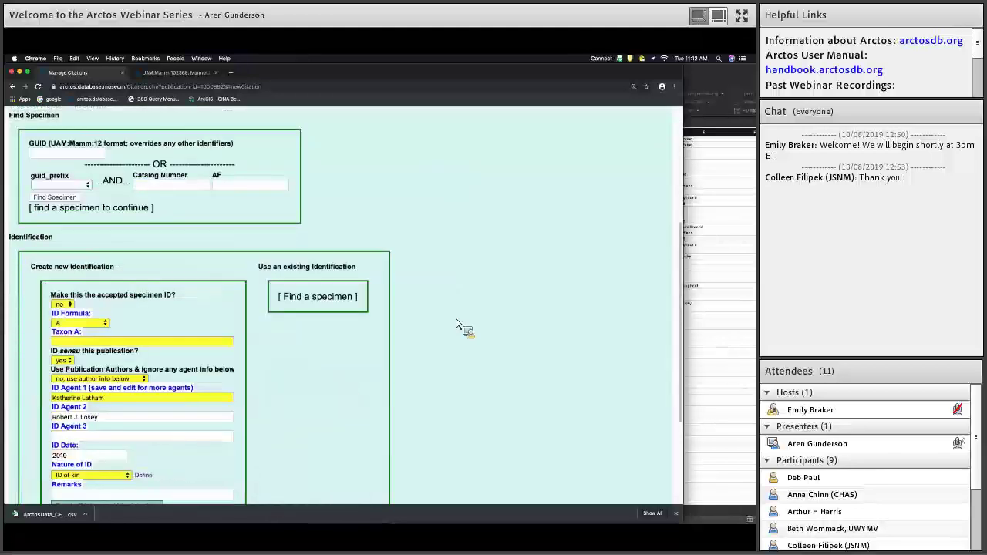
scroll(456, 324, down, 5)
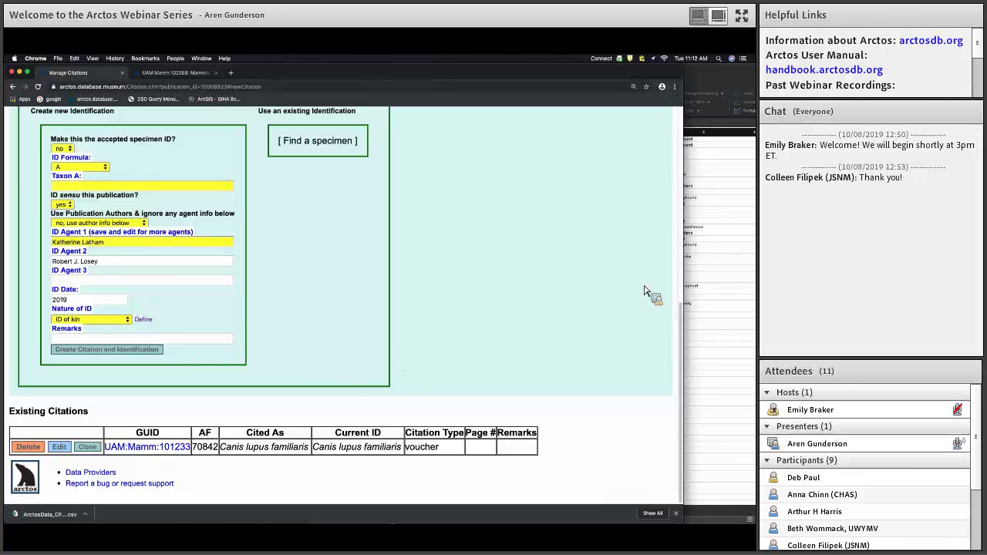
Browse the Excel specimen list from UAM 102537 downward, then return to the Arctos citation page.
click(711, 281)
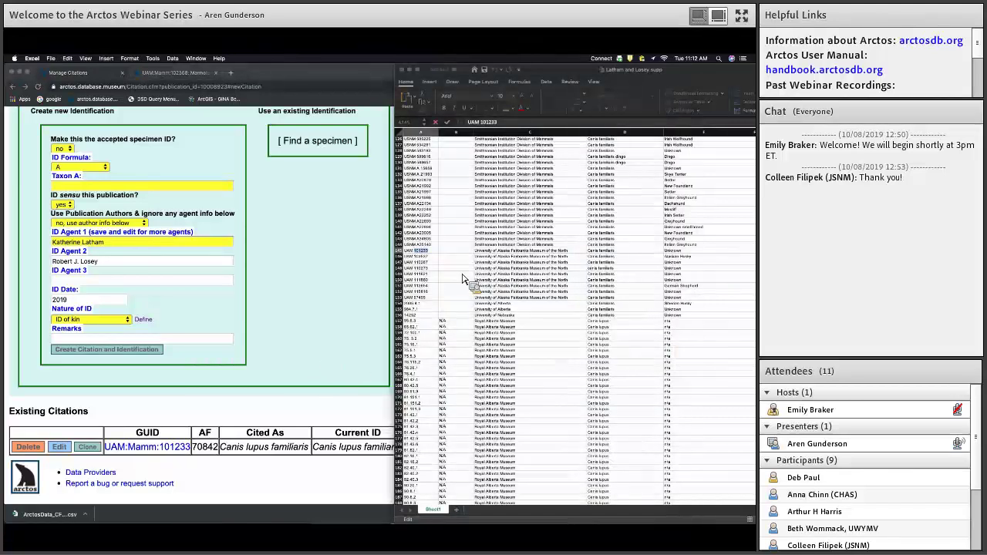
click(428, 257)
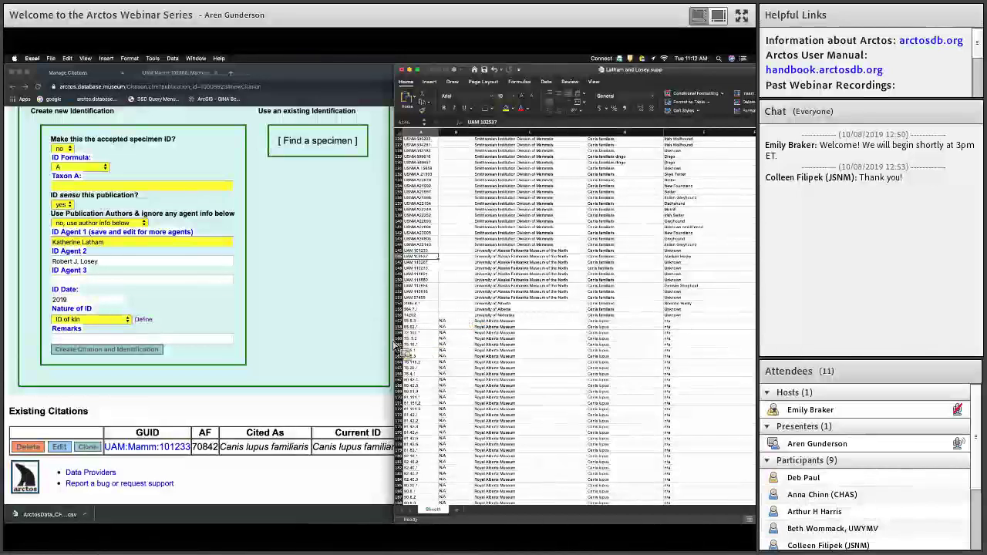
scroll(429, 335, down, 3)
scroll(432, 337, down, 8)
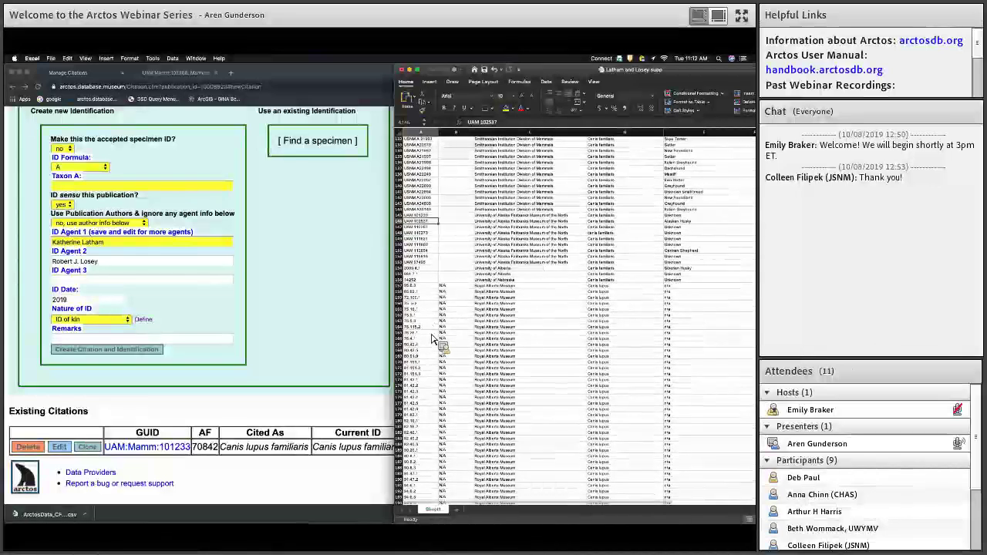
scroll(436, 339, down, 5)
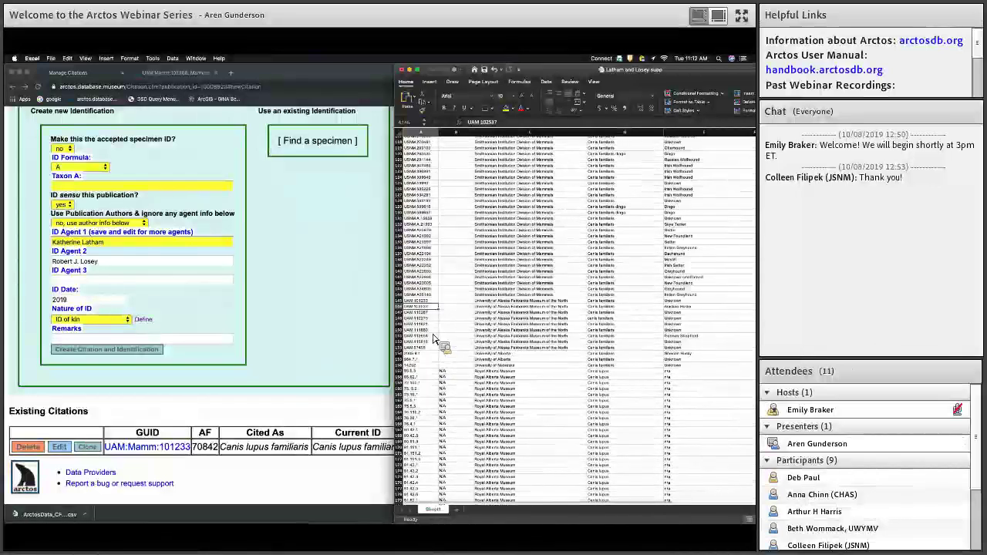
click(224, 399)
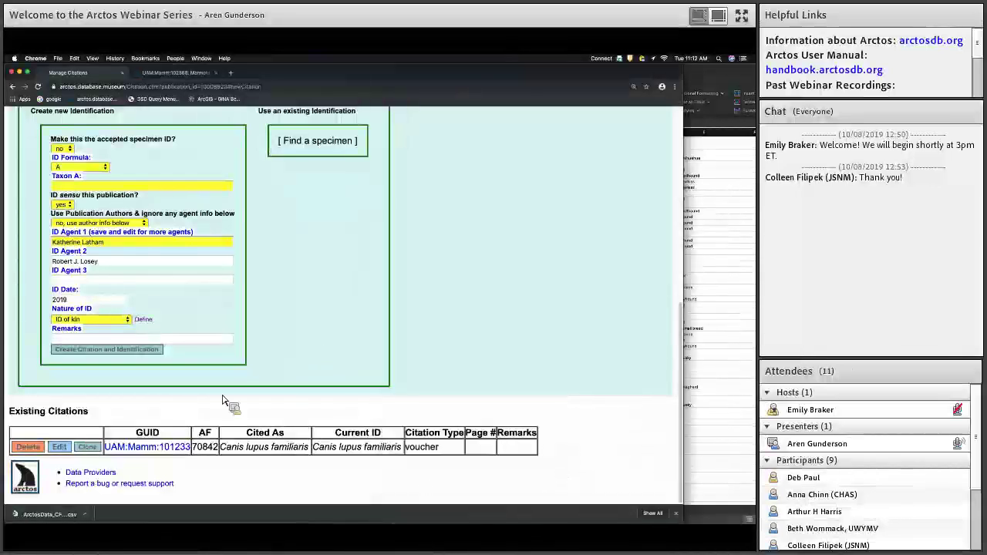
Open the UAM:Mamm:101233 record in a new tab to see its Latham et al. 2019 voucher citation.
click(171, 447)
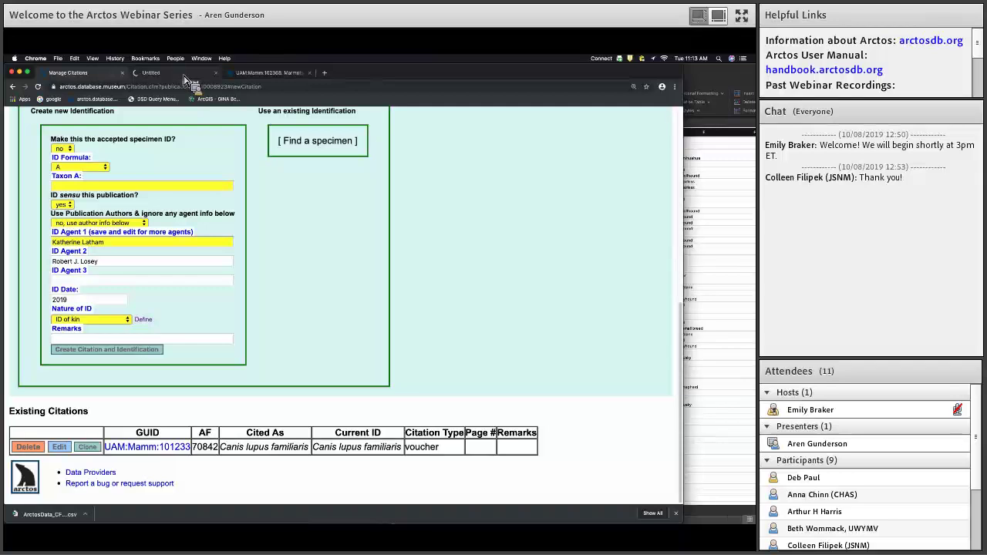
click(185, 79)
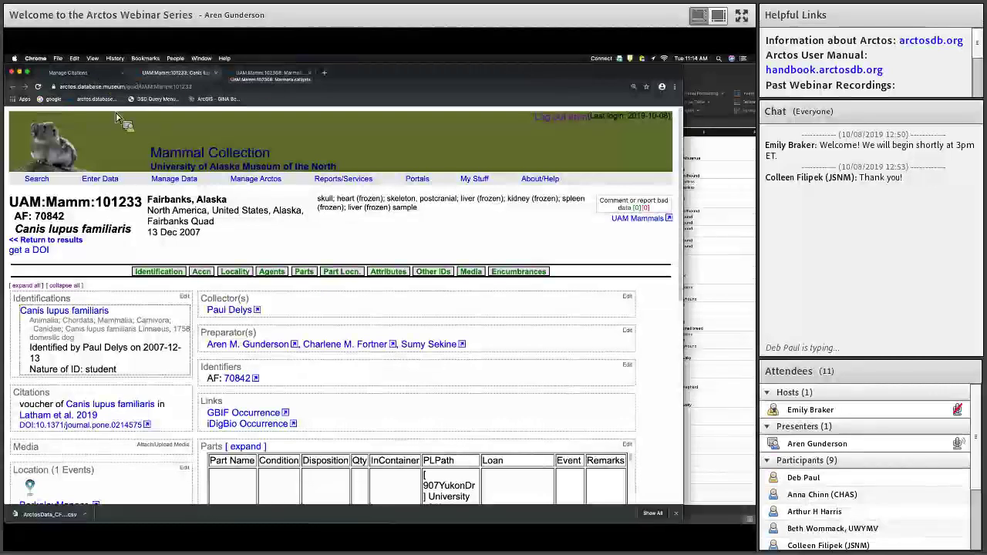
Open Specimen Search filtered to the Fish specimens collection and scroll to the Usage criteria.
click(49, 192)
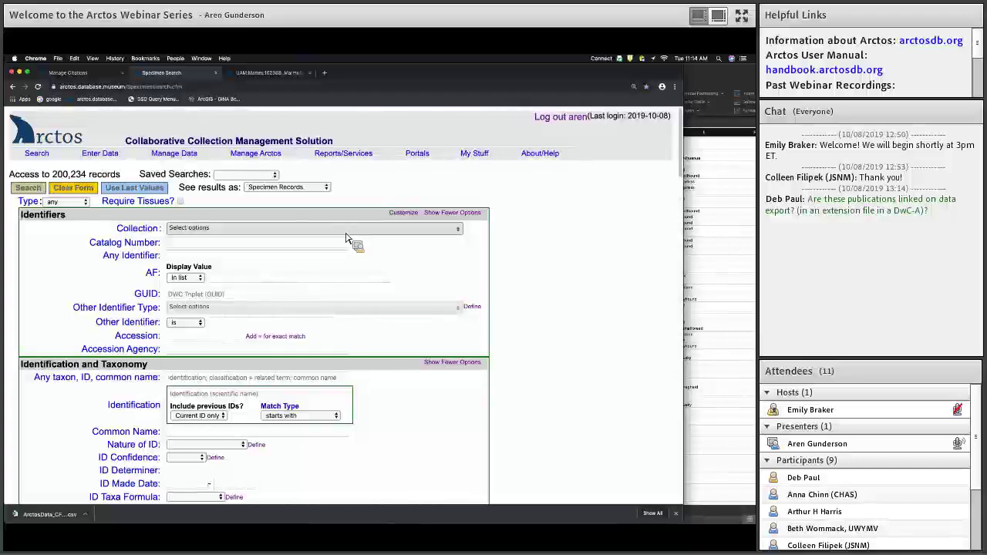
click(346, 236)
click(430, 328)
click(503, 297)
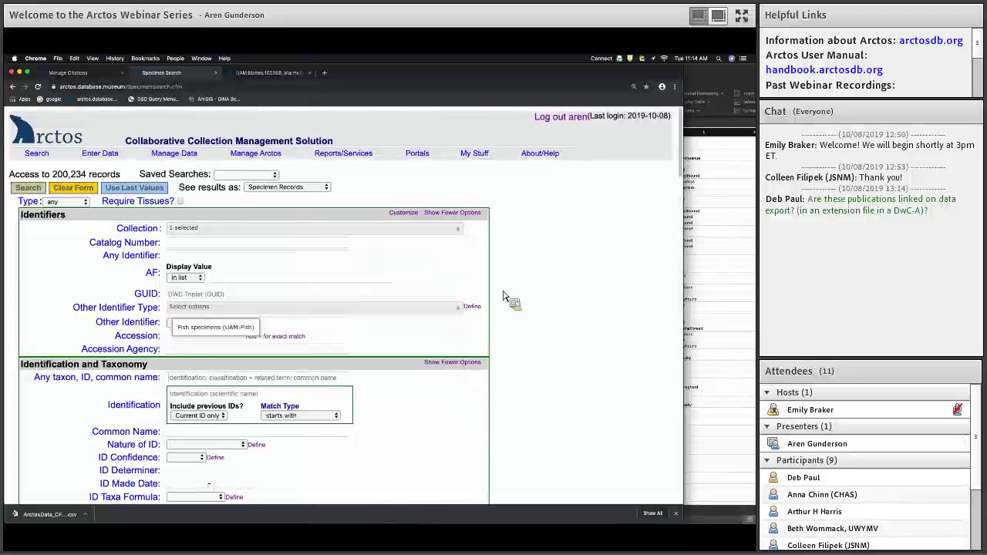
scroll(344, 281, down, 5)
scroll(334, 303, down, 6)
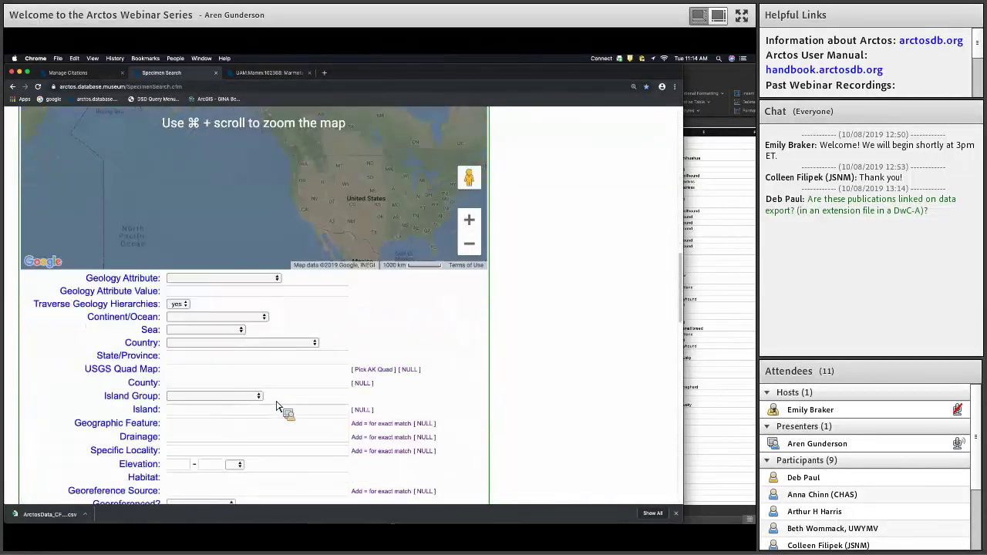
scroll(278, 407, down, 6)
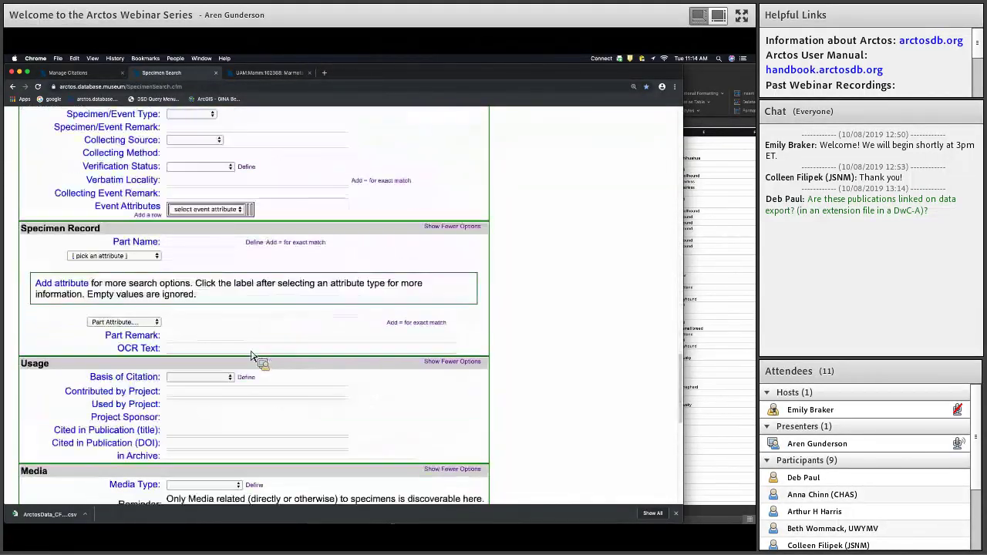
scroll(258, 360, down, 2)
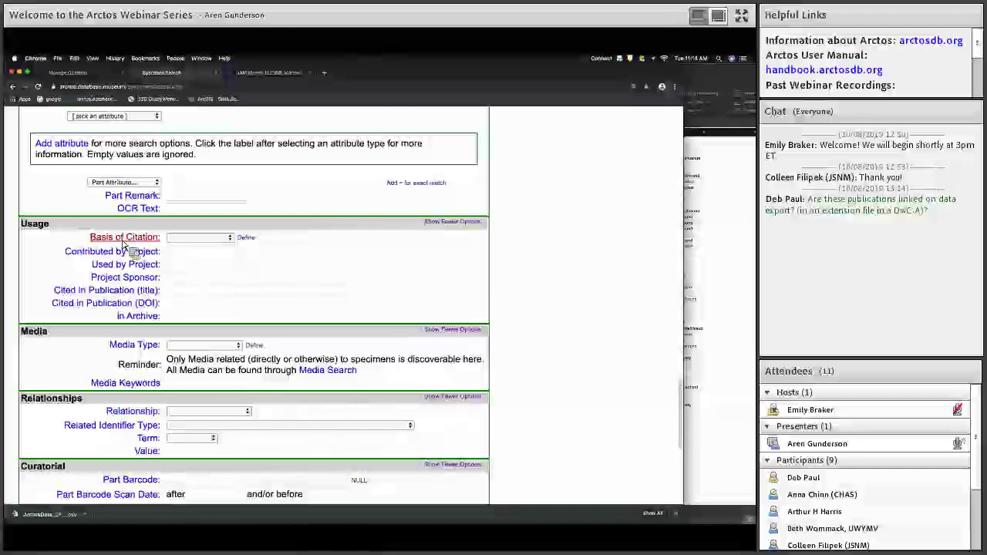
Set Basis of Citation to Any and scroll back to the top of the search form.
click(188, 240)
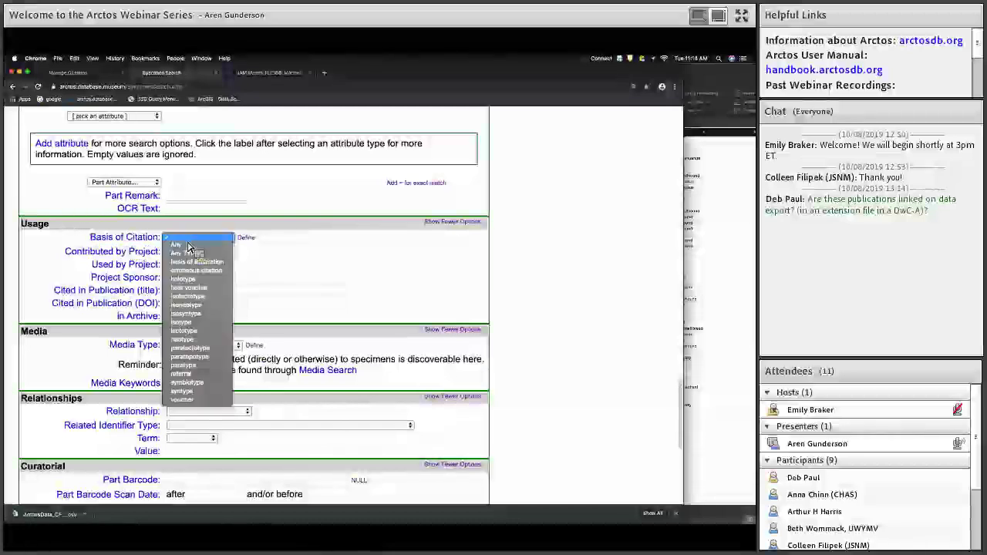
click(189, 245)
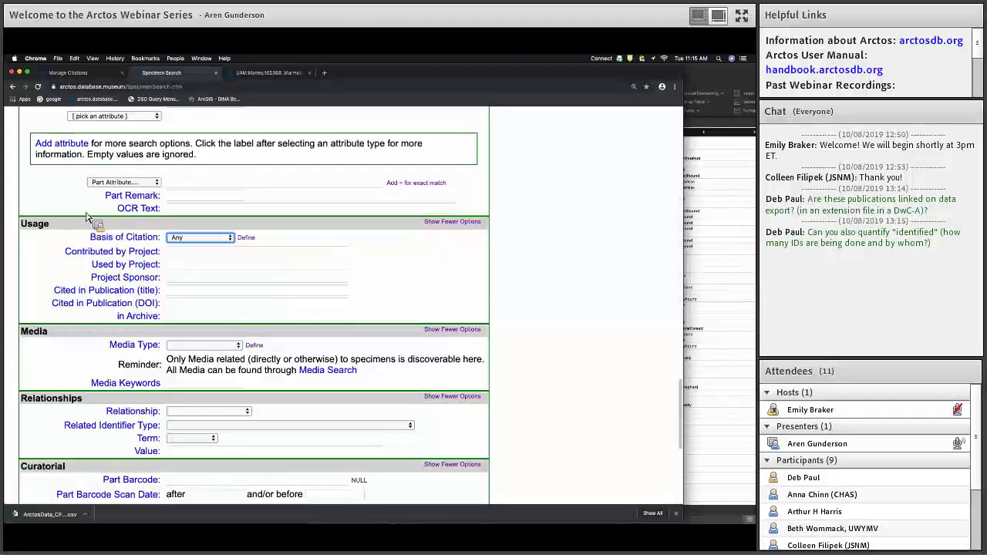
scroll(86, 217, up, 5)
scroll(366, 266, up, 15)
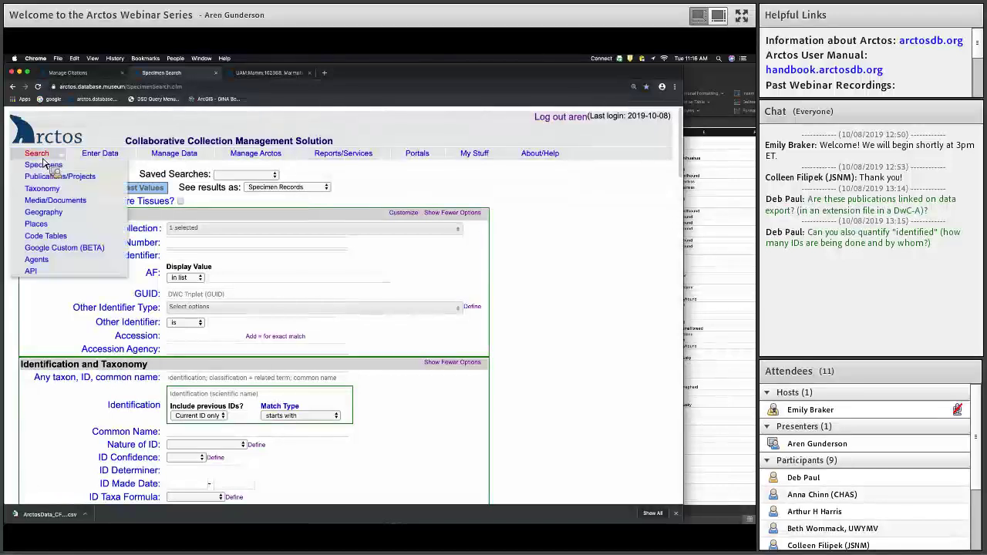
Open the Publication/Project Search and enter '20,000' as the title criterion.
mouse_move(38, 157)
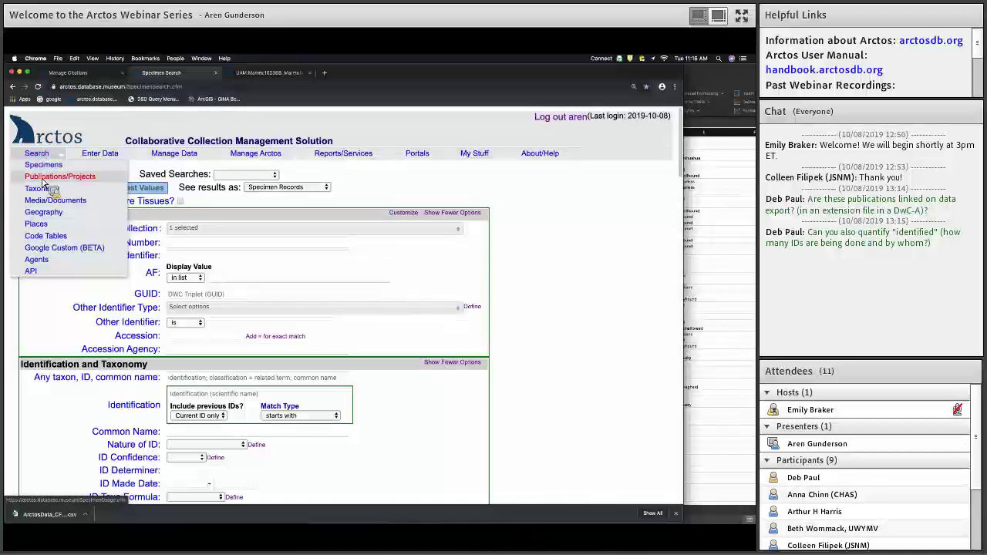
click(41, 179)
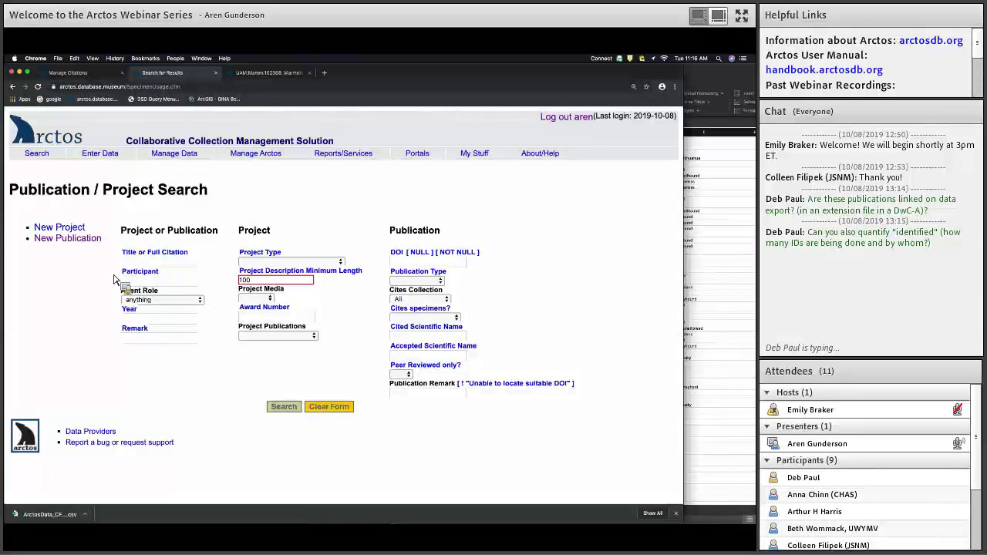
click(170, 263)
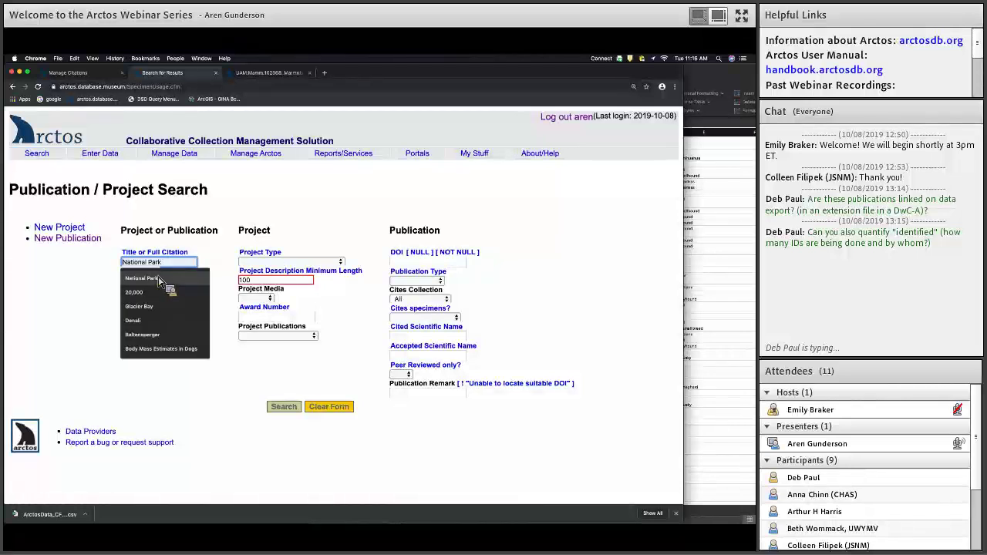
text(20,0)
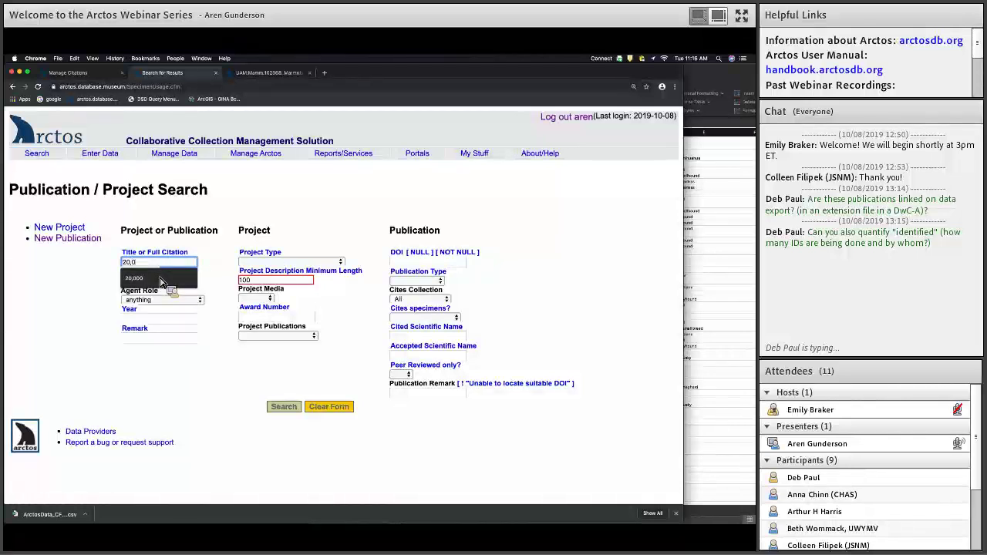
click(160, 278)
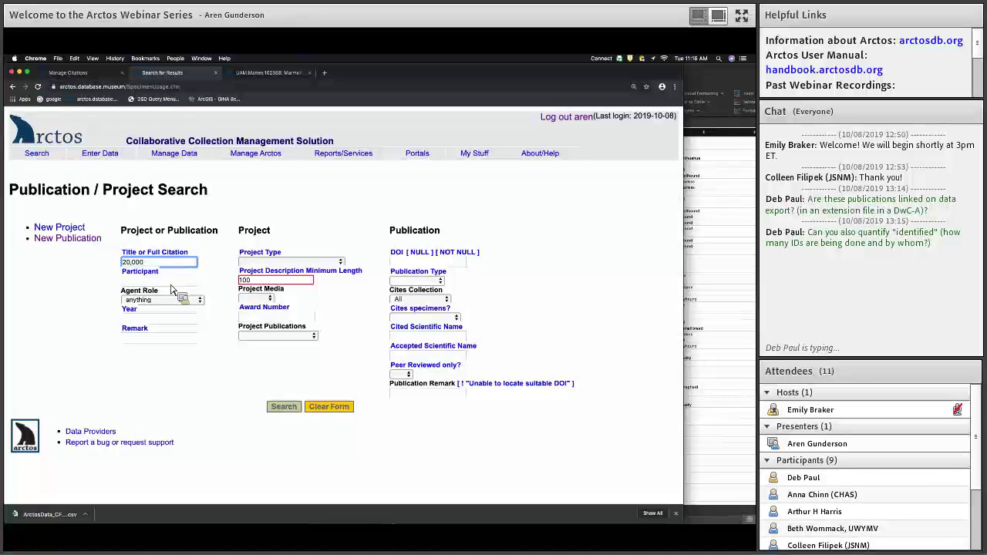
Run the search, reach the Rescuing 20,000 project page, and scroll to its contributed specimens.
click(291, 413)
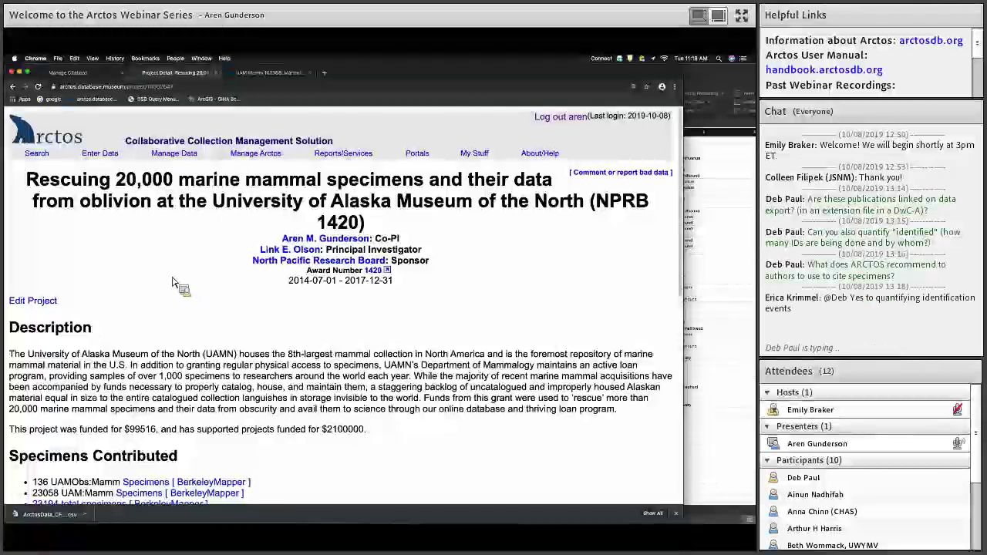
scroll(174, 284, down, 1)
scroll(174, 284, down, 1)
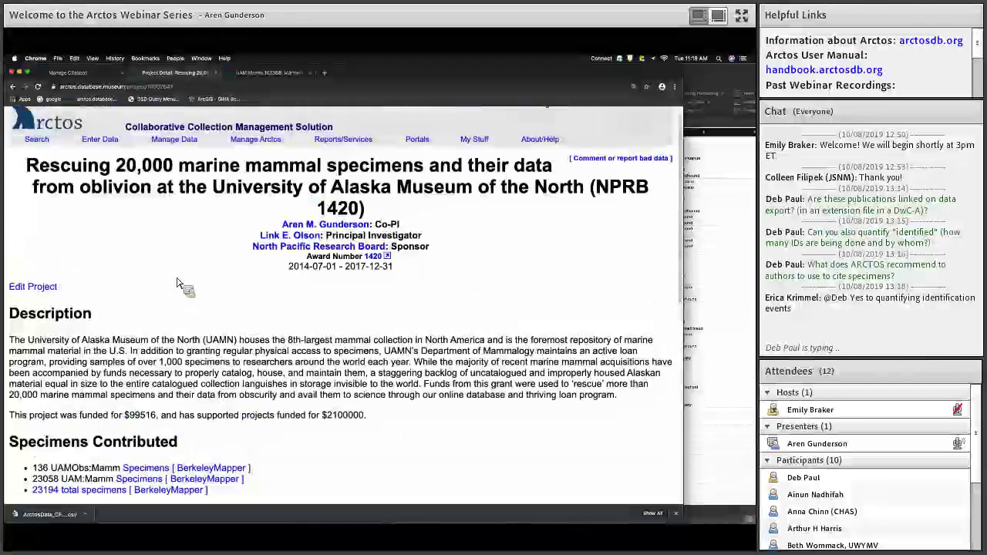
scroll(177, 284, down, 3)
scroll(376, 249, down, 2)
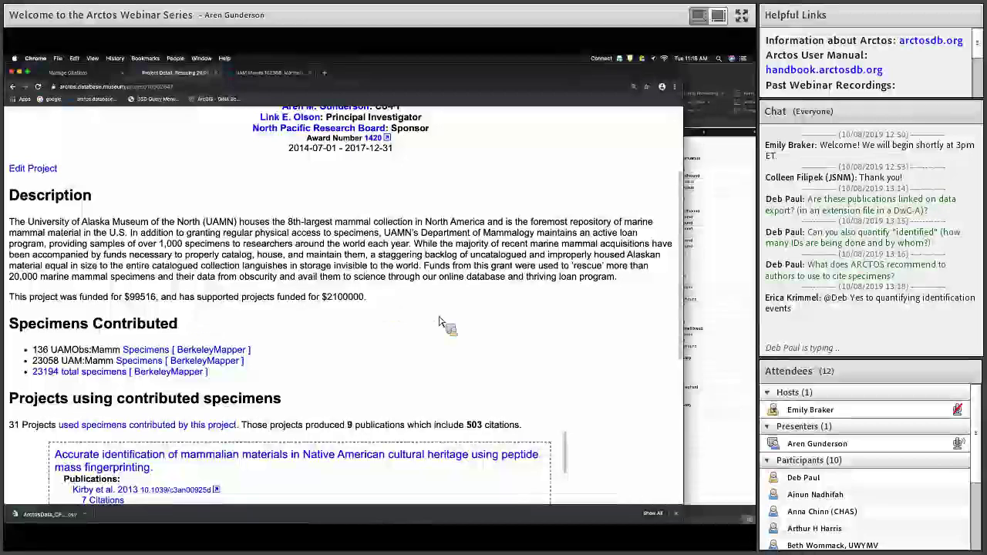
scroll(439, 321, down, 1)
scroll(439, 320, down, 2)
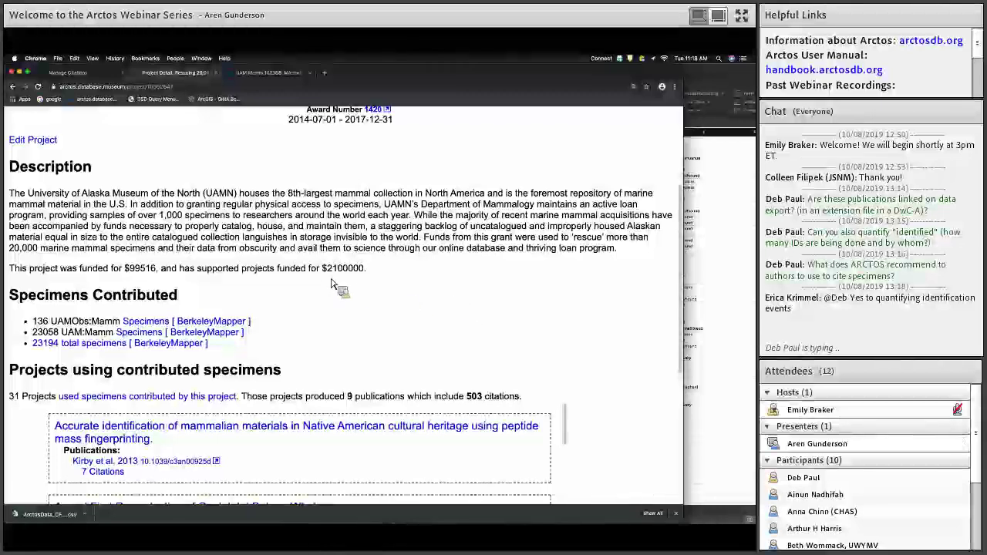
drag(324, 272, 364, 275)
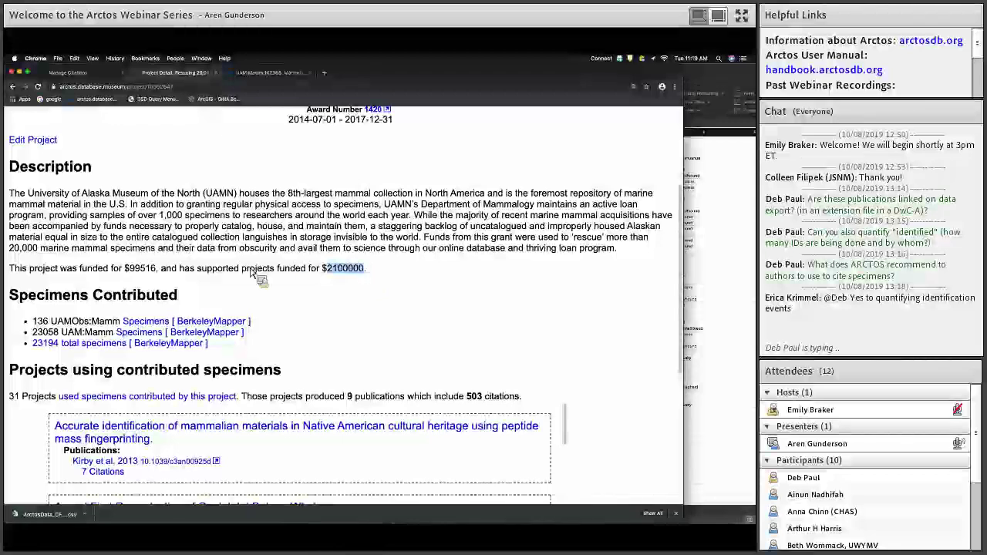
drag(128, 272, 159, 275)
click(225, 271)
scroll(505, 298, down, 1)
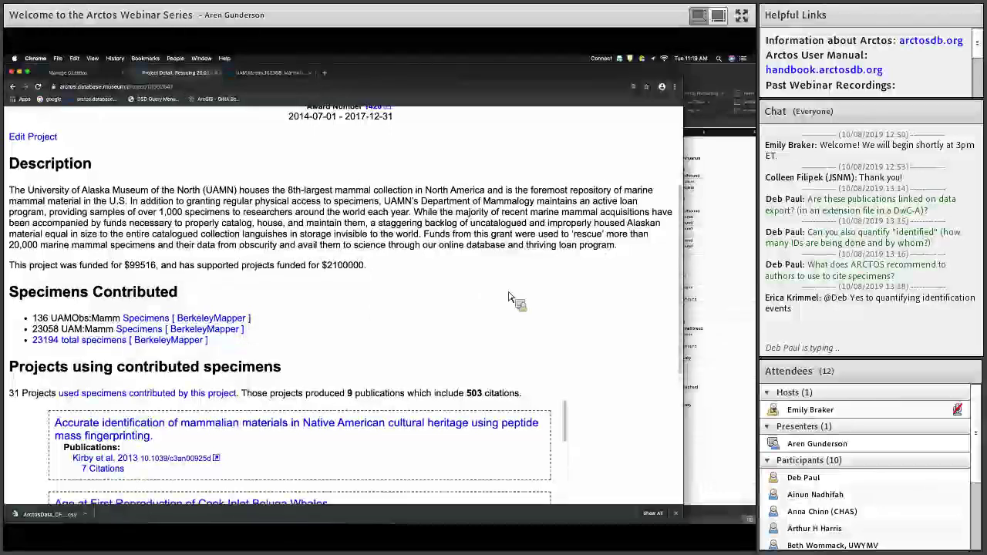
scroll(532, 298, down, 2)
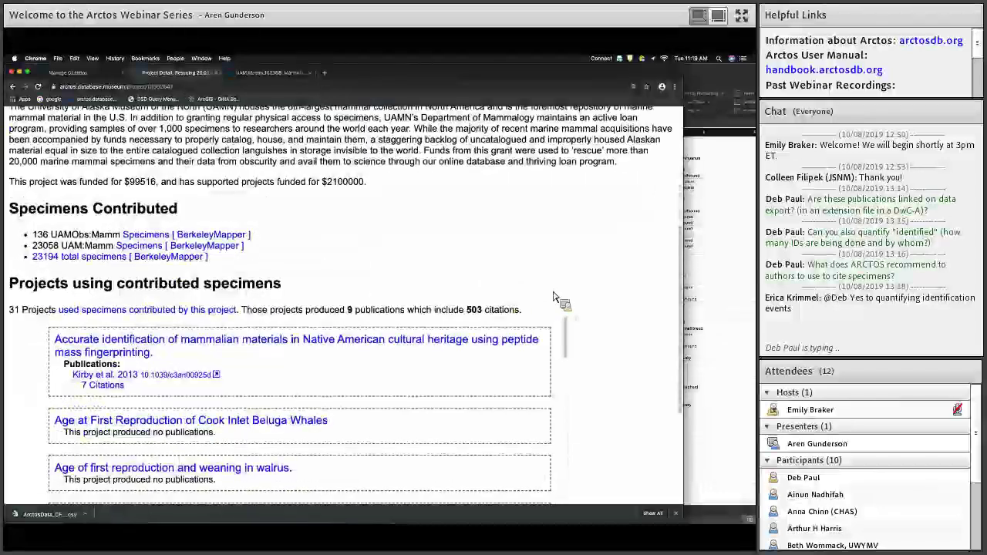
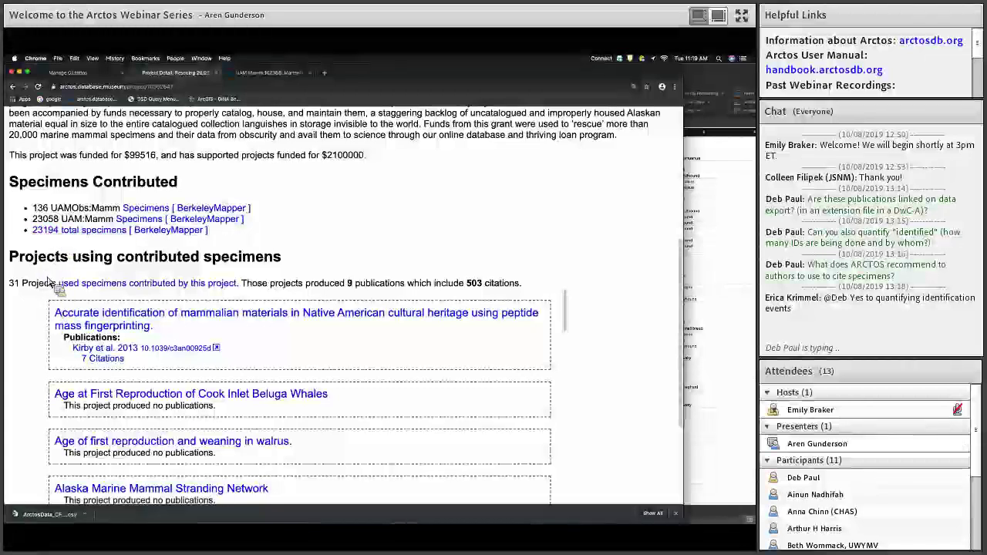
scroll(52, 286, down, 2)
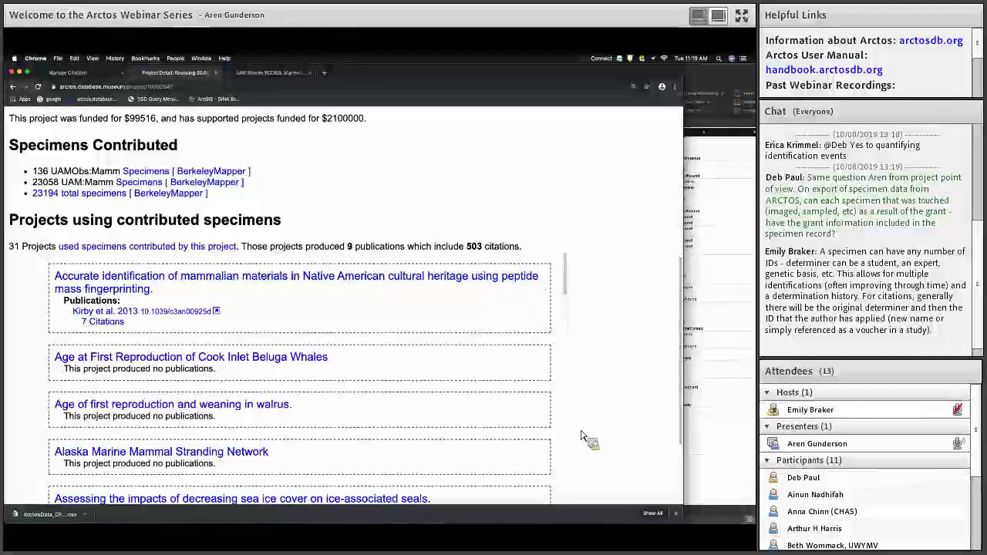
scroll(582, 437, down, 1)
scroll(133, 383, down, 2)
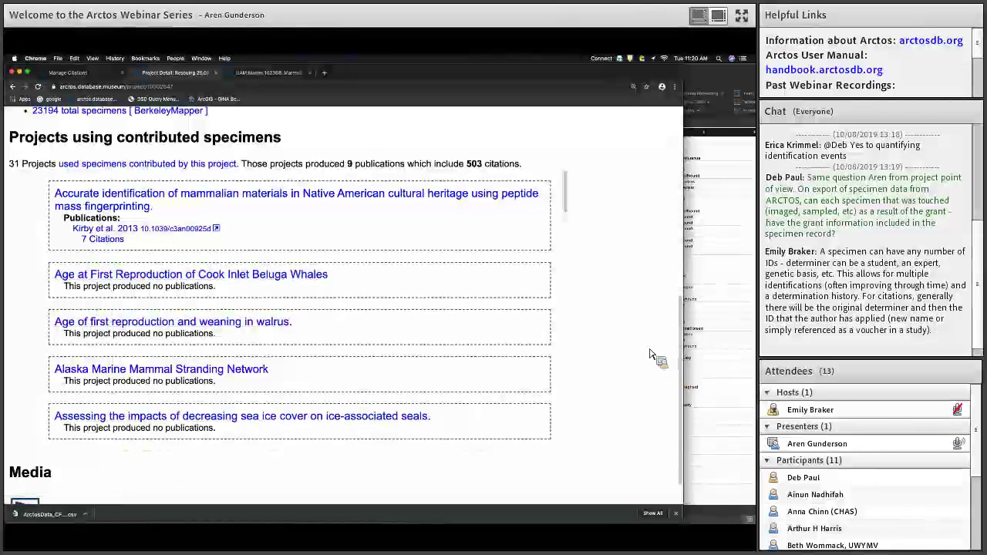
scroll(651, 354, down, 1)
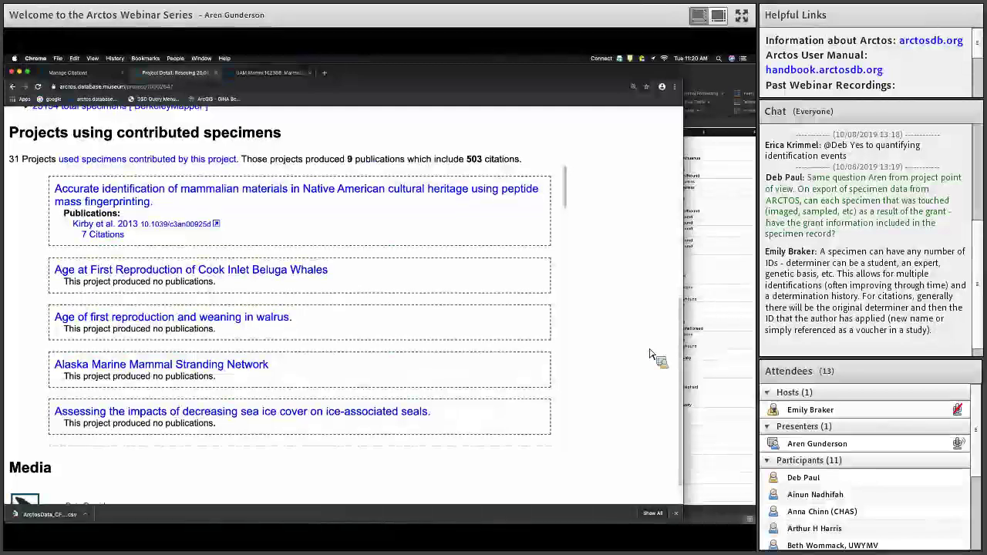
scroll(650, 354, down, 2)
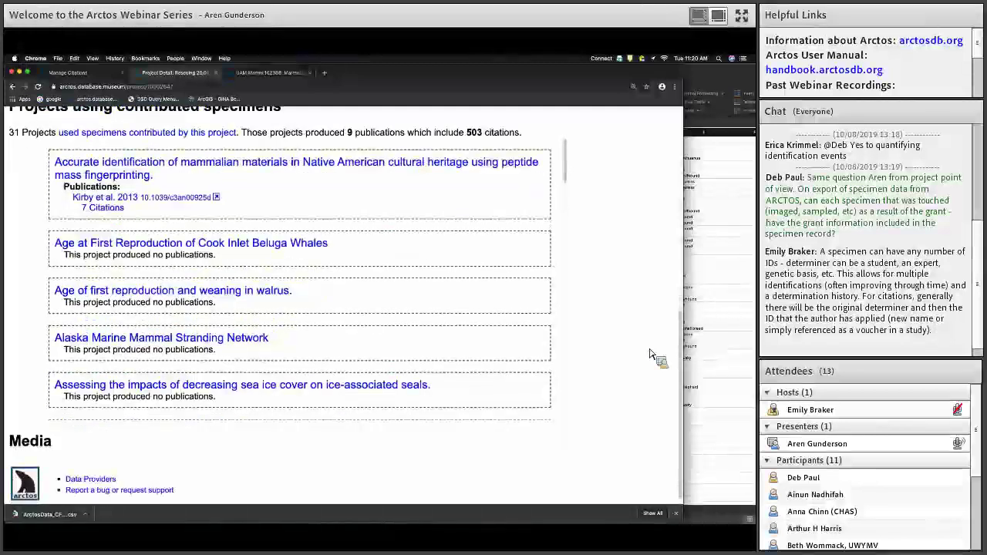
scroll(650, 355, up, 3)
scroll(242, 284, up, 5)
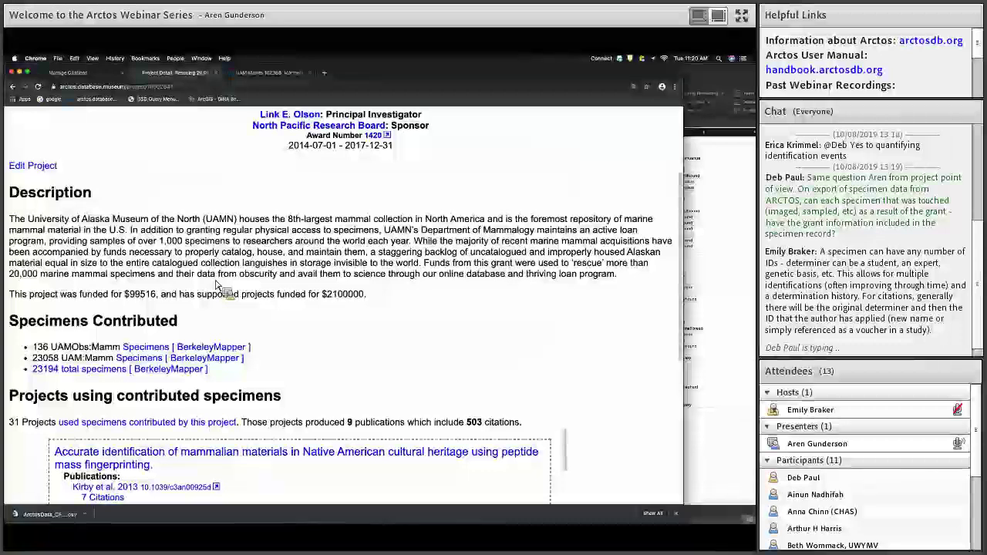
scroll(182, 271, up, 2)
scroll(48, 242, up, 1)
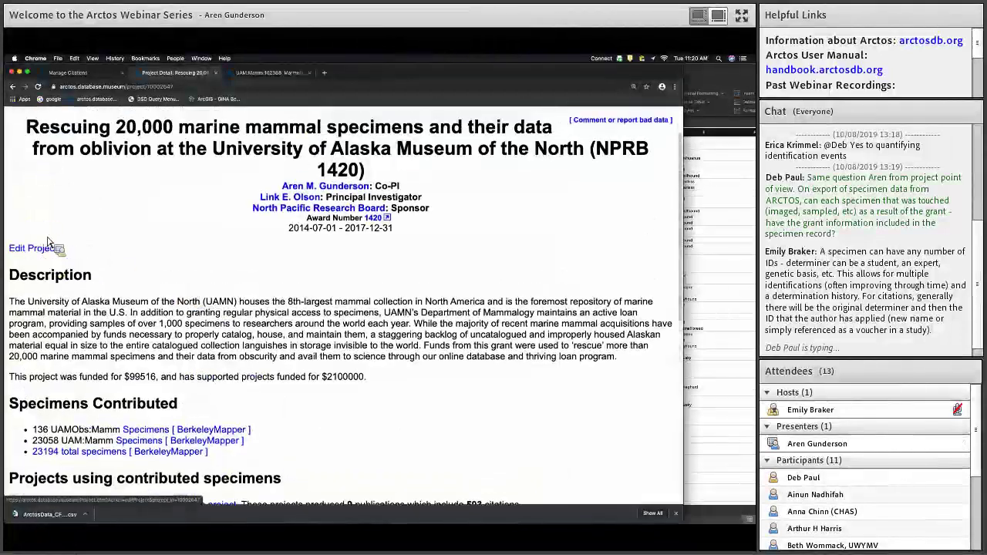
scroll(48, 241, up, 1)
scroll(164, 274, up, 1)
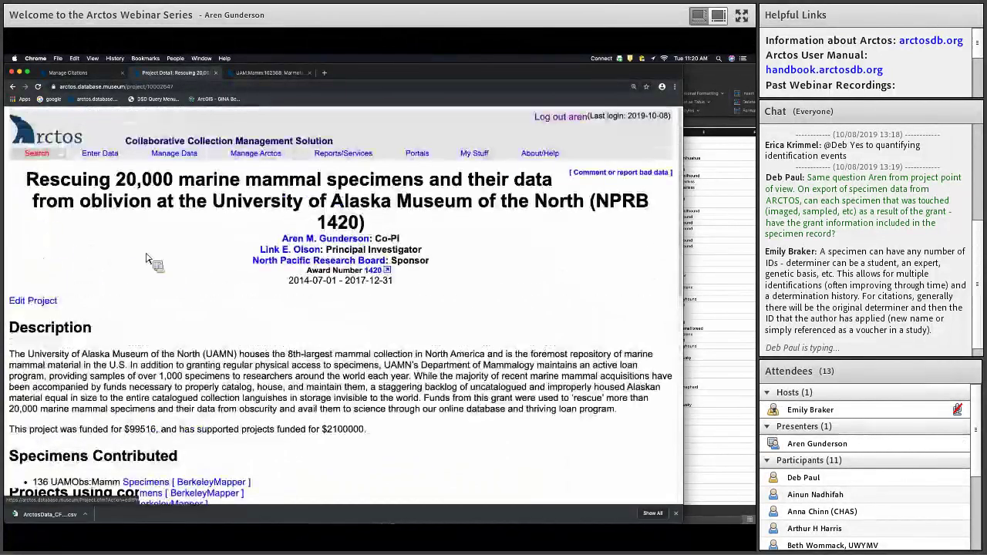
Search projects for 'Denali' and open the Denali National Park and Preserve UAM Mammals project.
mouse_move(39, 158)
click(44, 179)
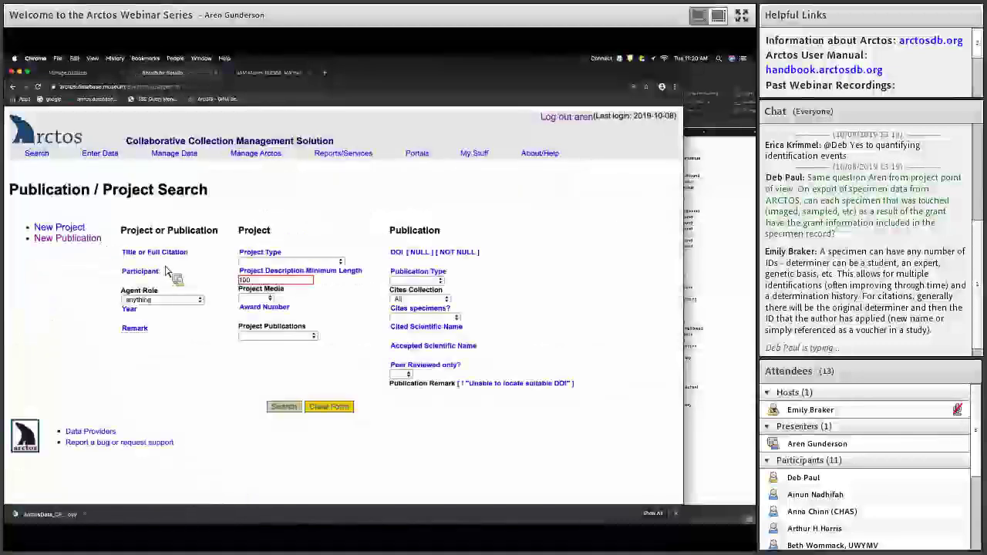
click(165, 264)
text(Denali)
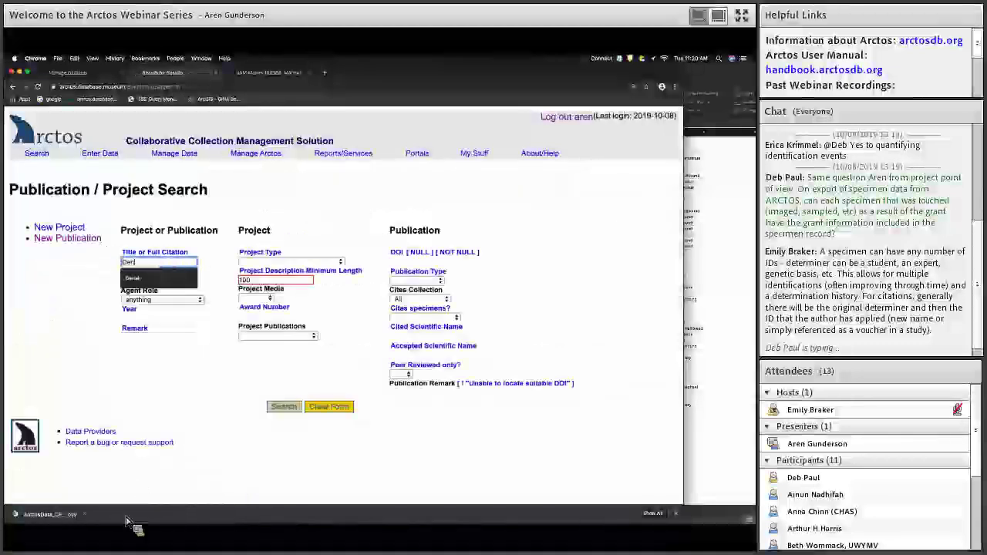
click(298, 411)
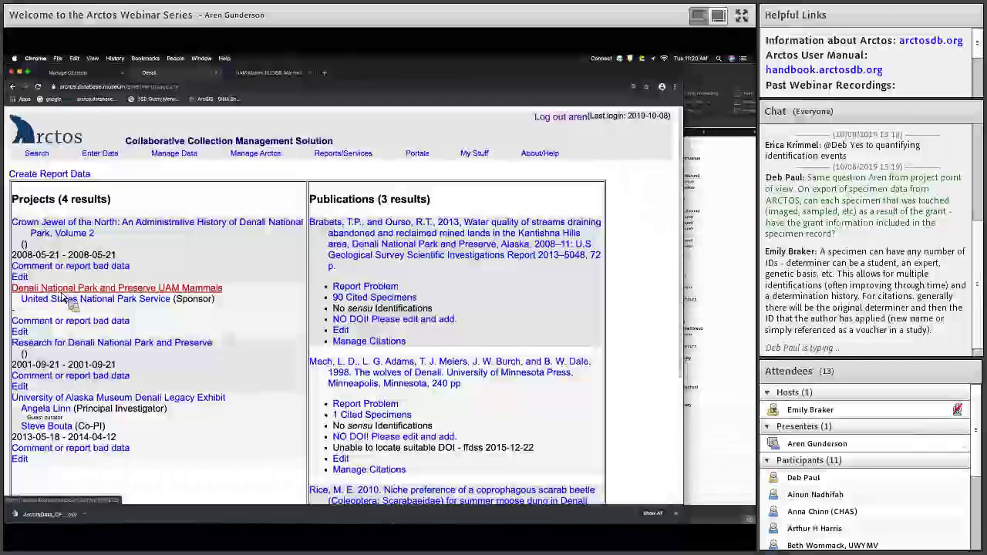
click(61, 294)
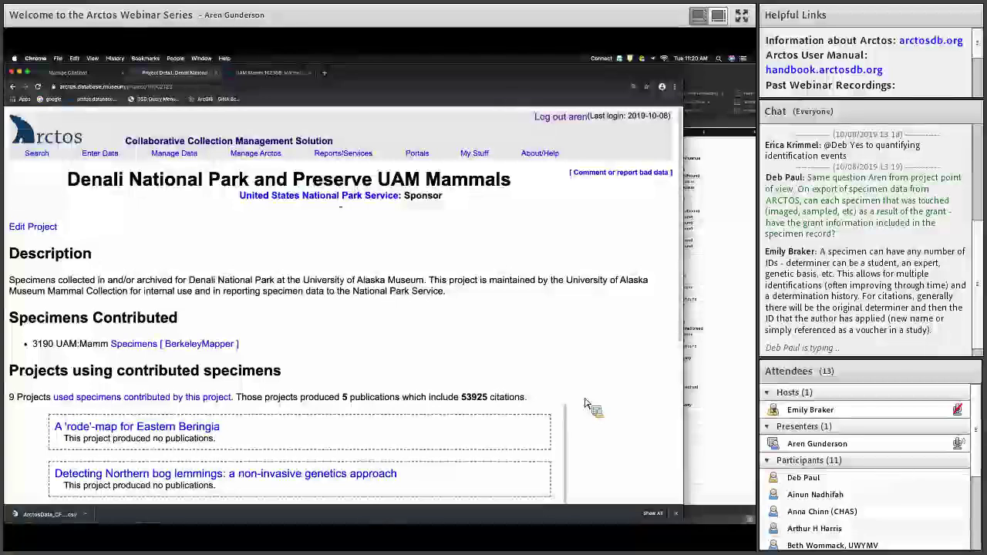
Open the project's contributed specimens and switch to the new Specimen Results tab.
super+click(135, 344)
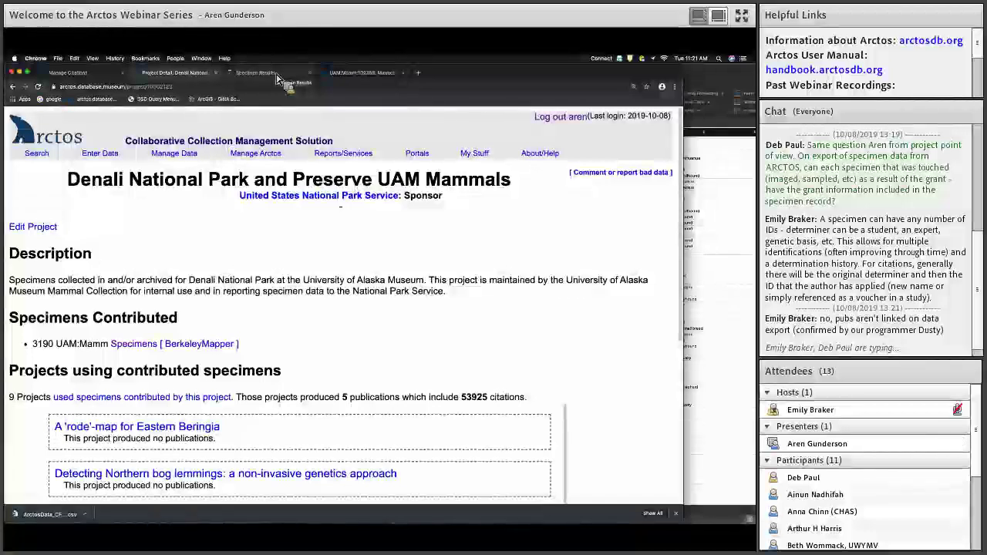
click(277, 75)
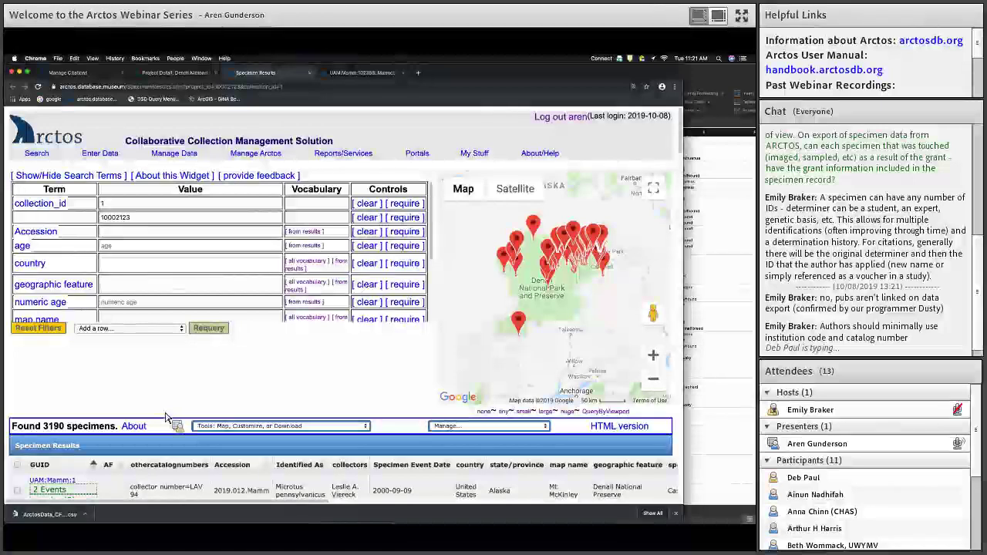
Scroll through the 3190-specimen results map and table, then return to the top.
scroll(166, 417, down, 1)
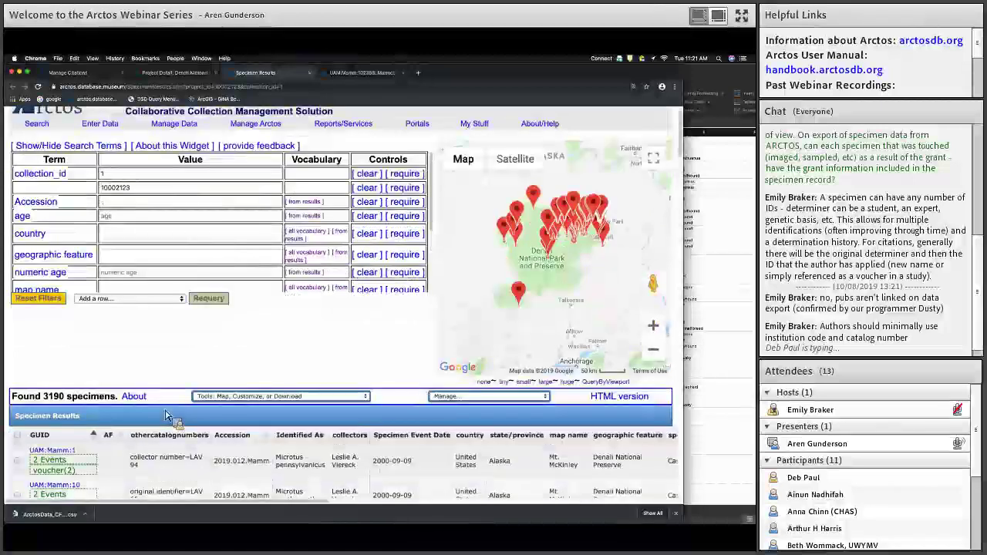
scroll(166, 417, down, 7)
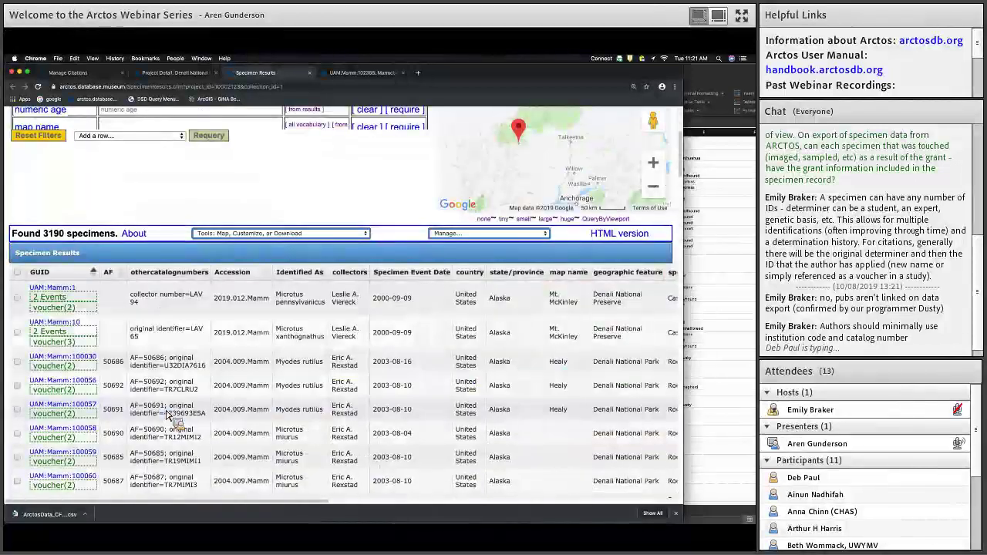
scroll(167, 417, down, 1)
scroll(167, 417, up, 4)
scroll(166, 417, up, 3)
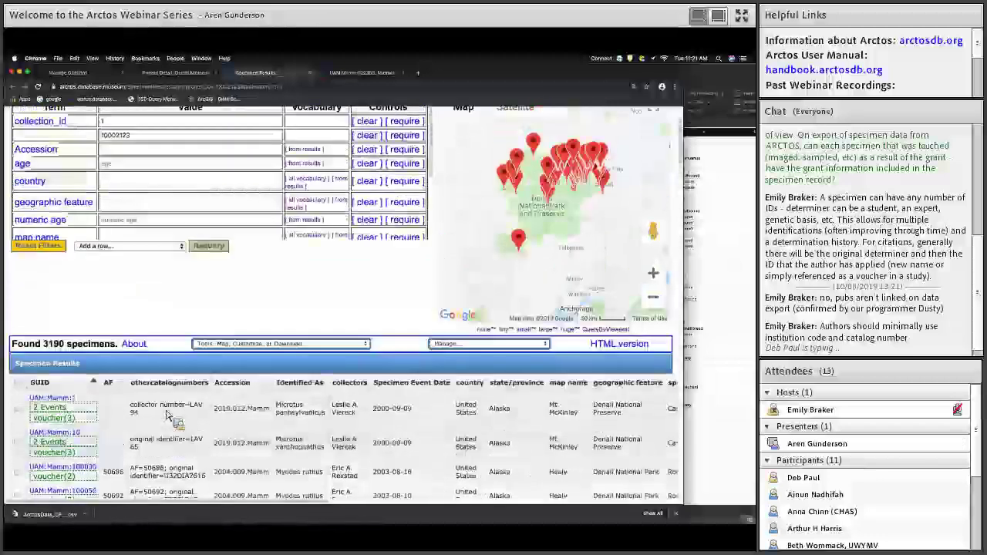
scroll(167, 417, up, 3)
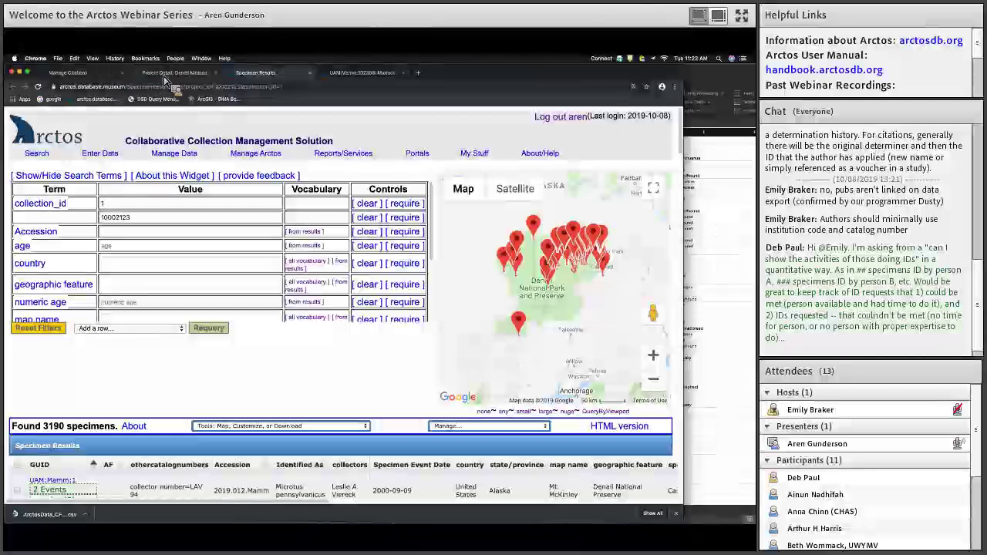
Switch between the Denali project and specimen results tabs, then begin a new loan.
click(164, 75)
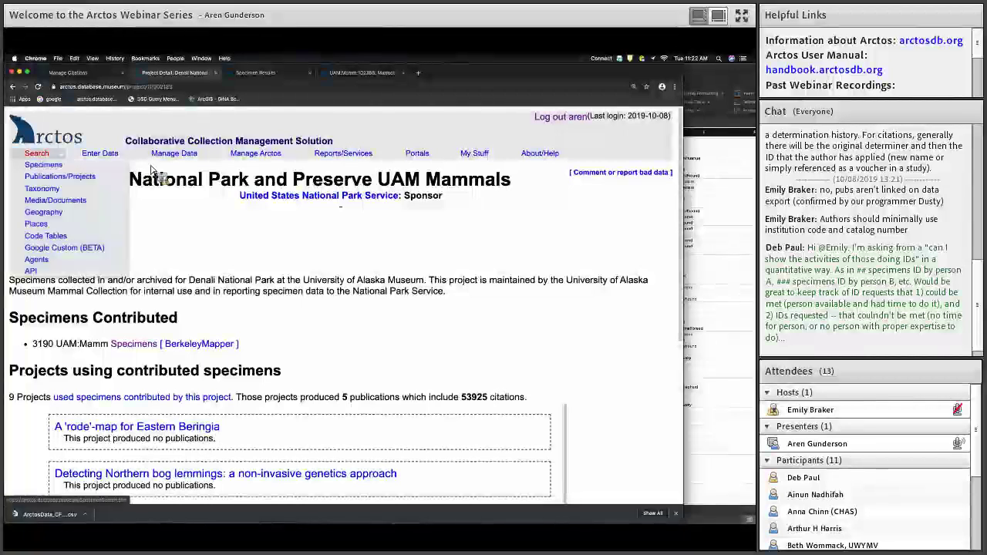
mouse_move(185, 154)
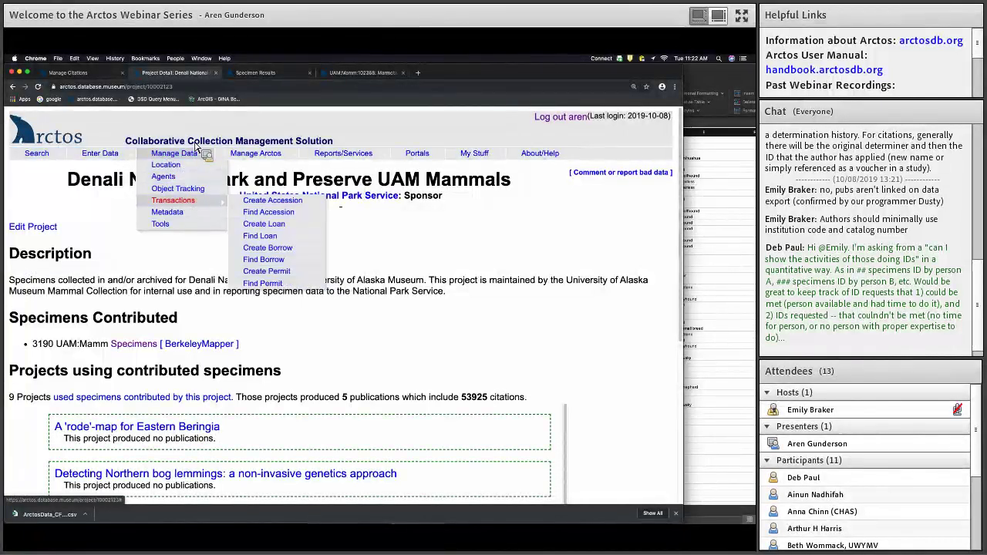
click(260, 74)
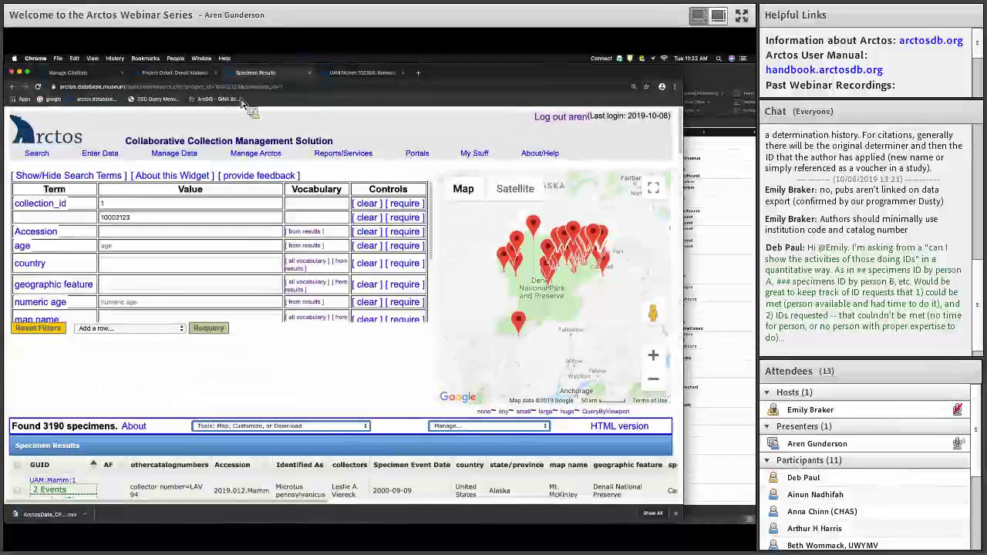
mouse_move(174, 154)
mouse_move(173, 200)
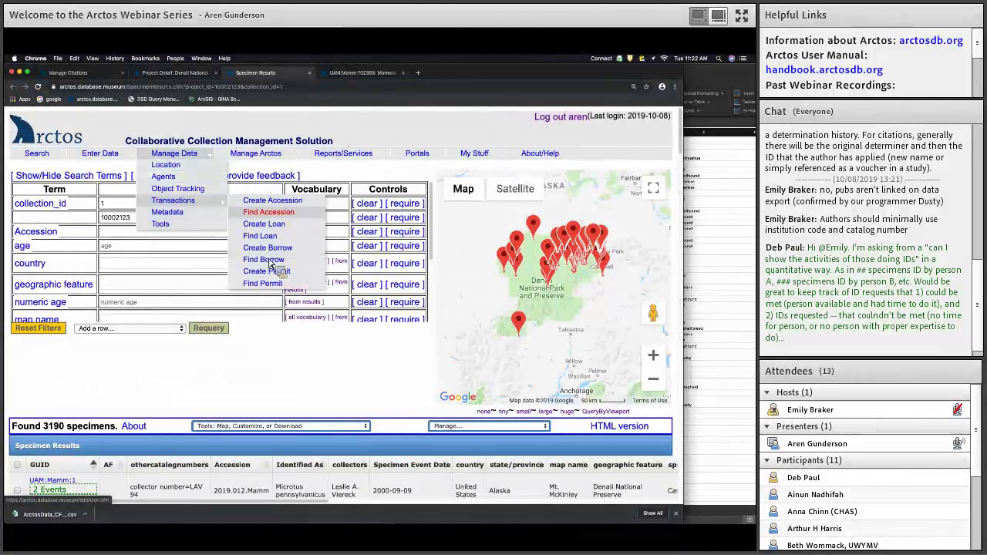
click(276, 229)
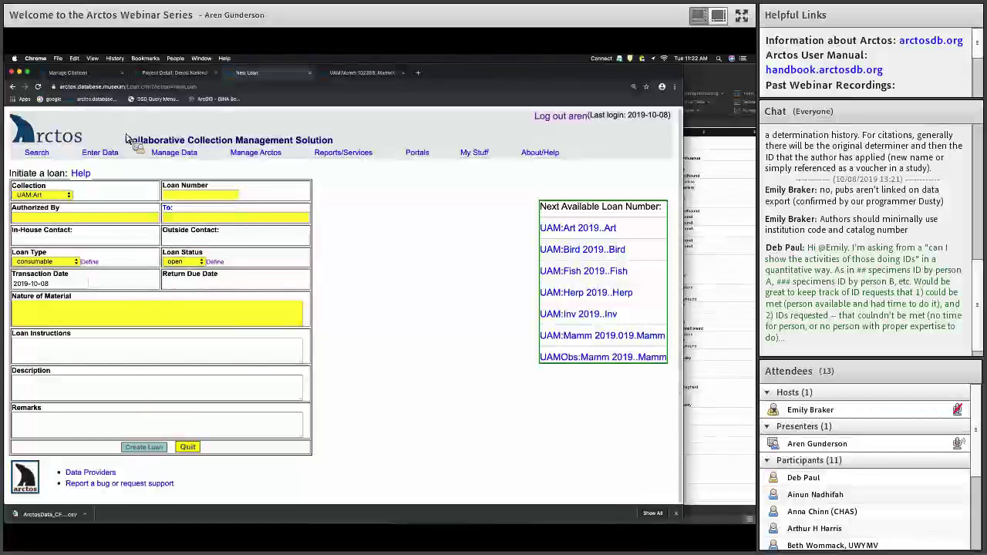
Use Find Loan to search collection UAM:Mamm for loan number 2019.001.
mouse_move(174, 152)
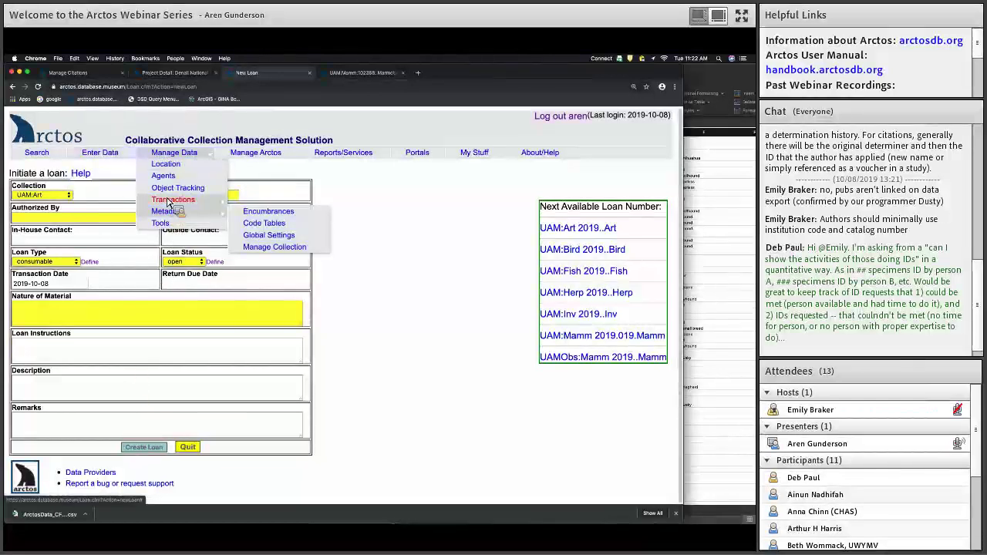
mouse_move(222, 200)
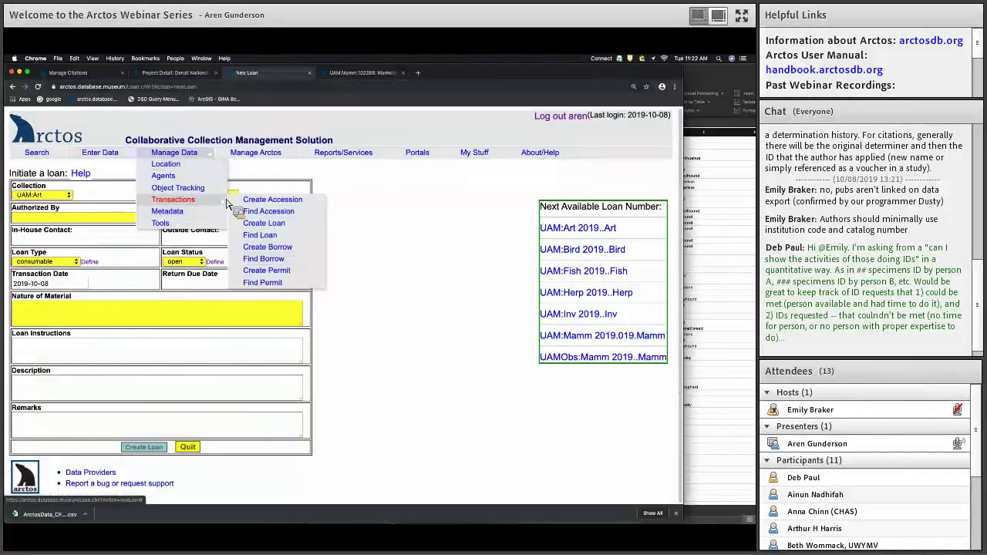
click(260, 235)
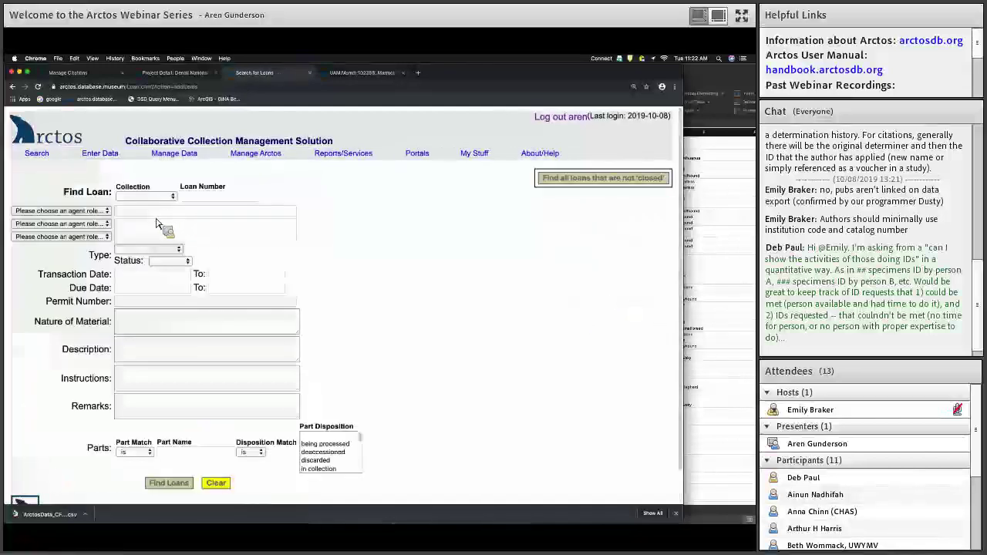
click(165, 196)
click(197, 204)
click(198, 199)
text(2019.0)
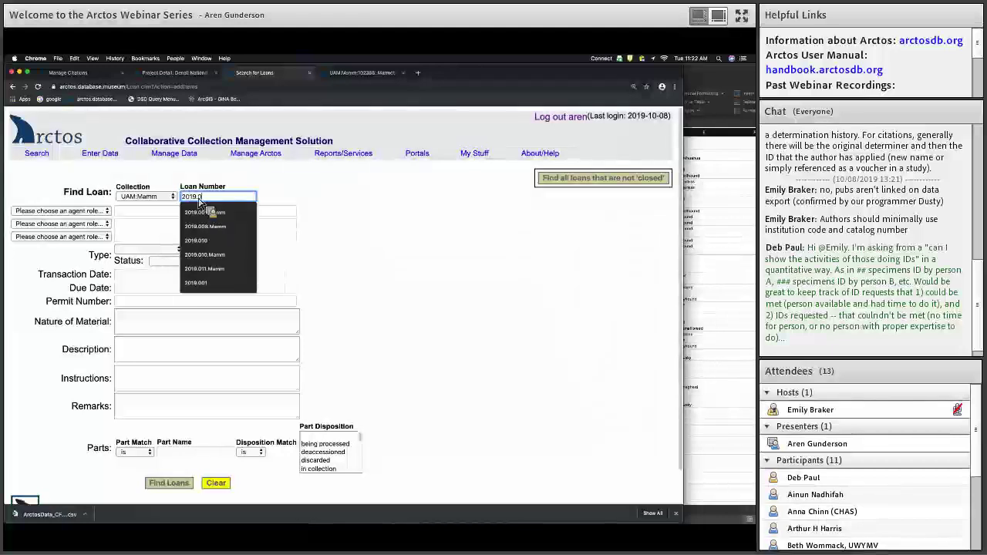
text(01)
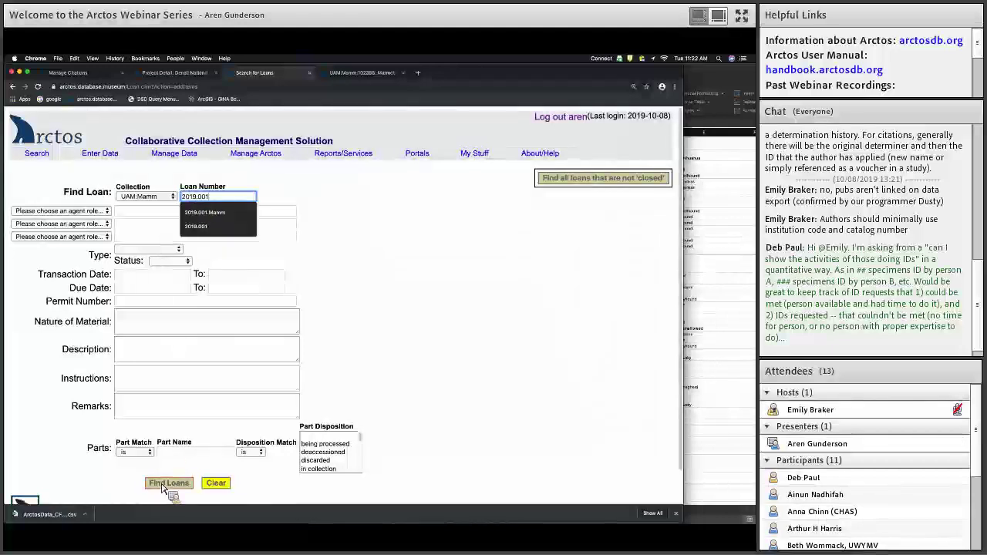
click(166, 483)
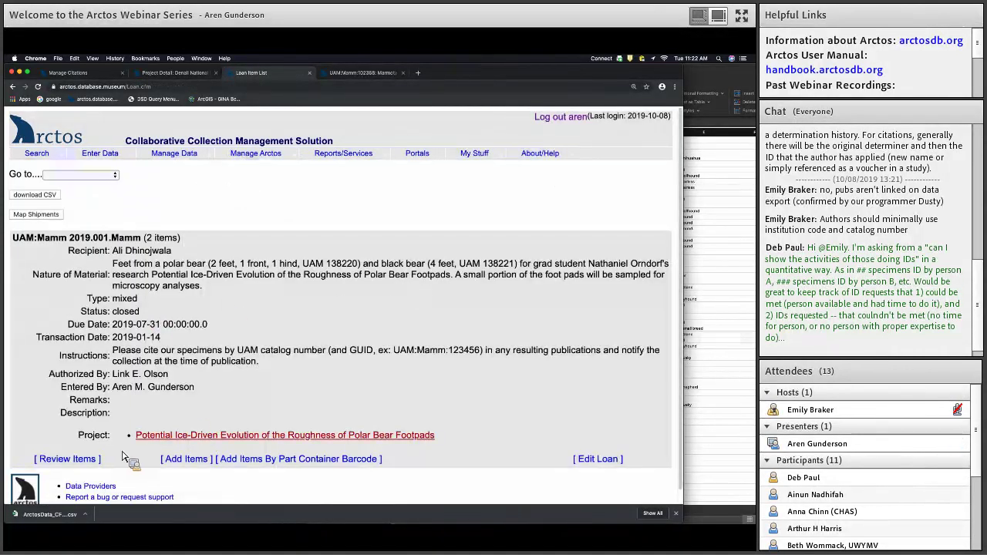
Edit loan 2019.001.Mamm and tick 'Check to create project with save'.
click(610, 460)
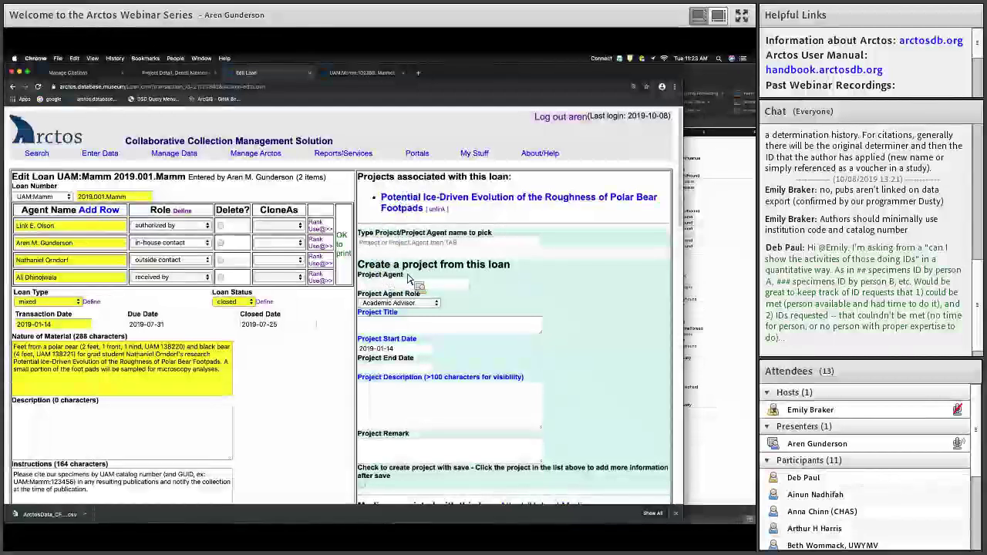
scroll(491, 316, down, 1)
scroll(491, 316, down, 2)
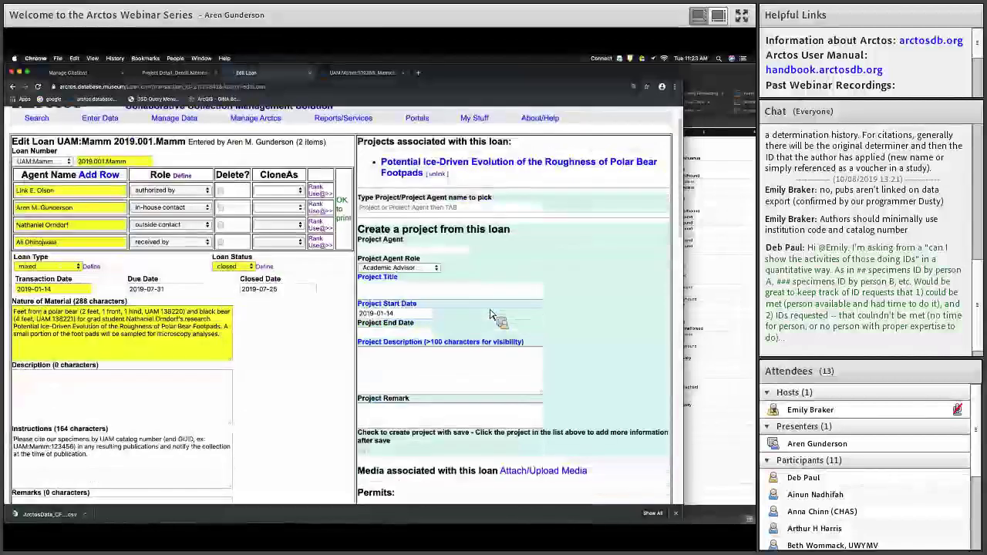
scroll(490, 316, down, 4)
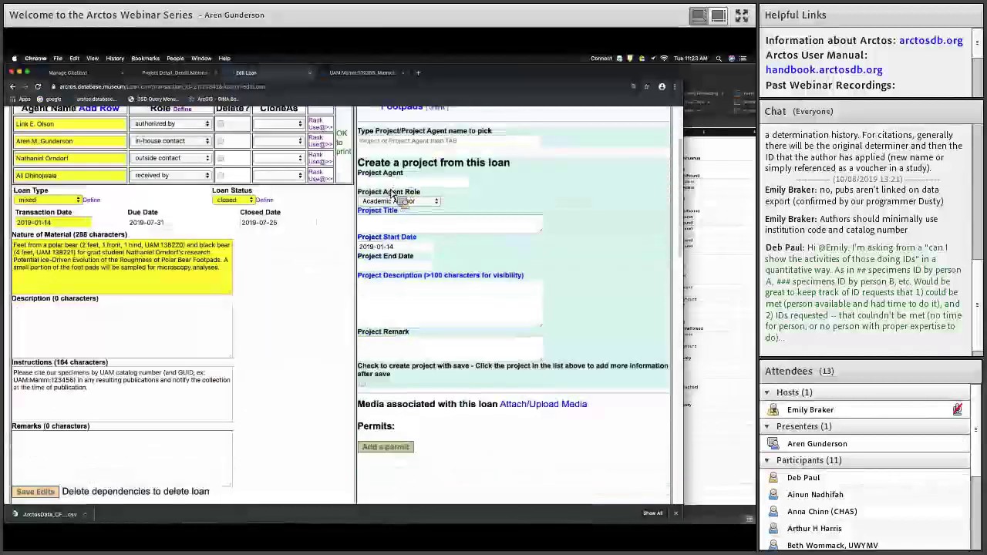
click(363, 385)
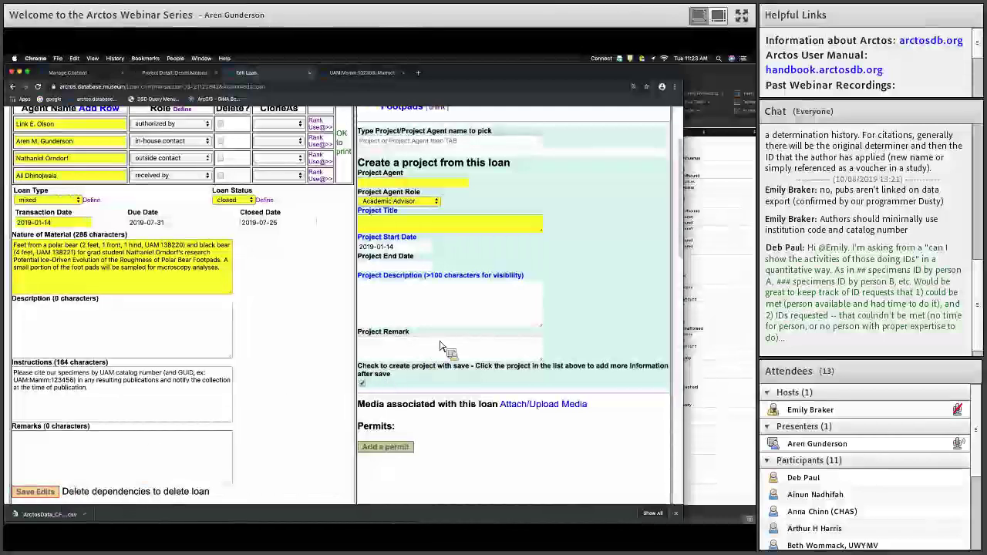
scroll(462, 301, down, 1)
scroll(447, 231, up, 1)
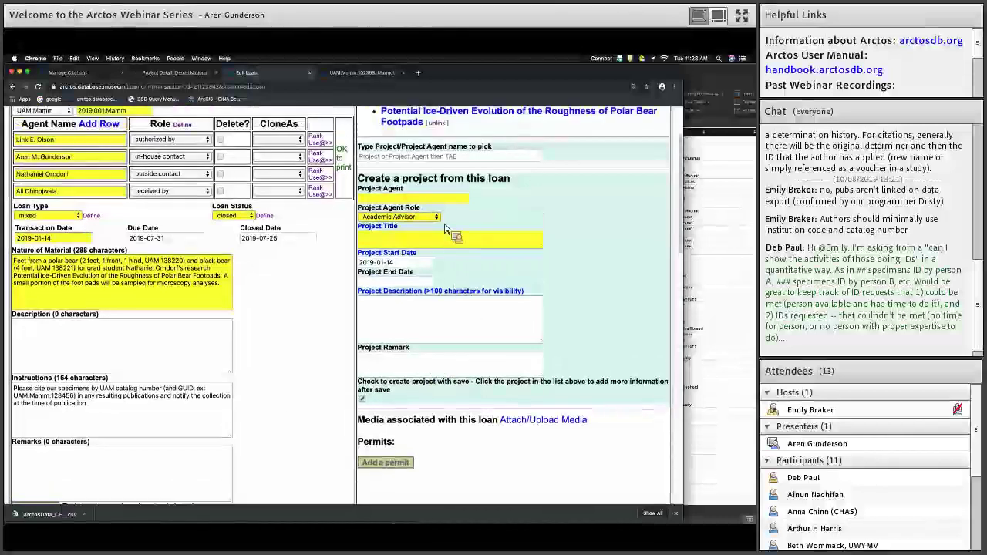
scroll(445, 229, up, 5)
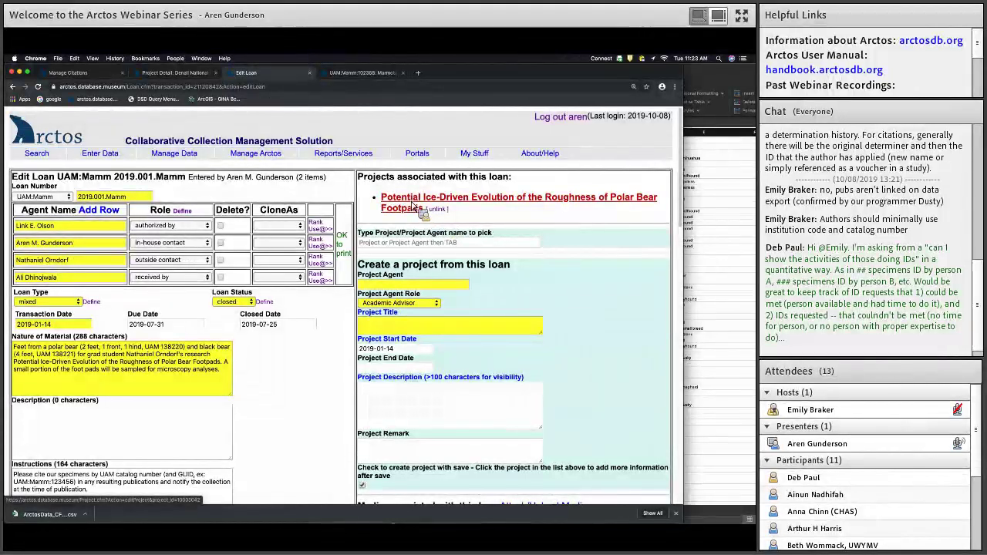
Open the linked polar bear footpad roughness project and review its Edit Project page.
click(414, 206)
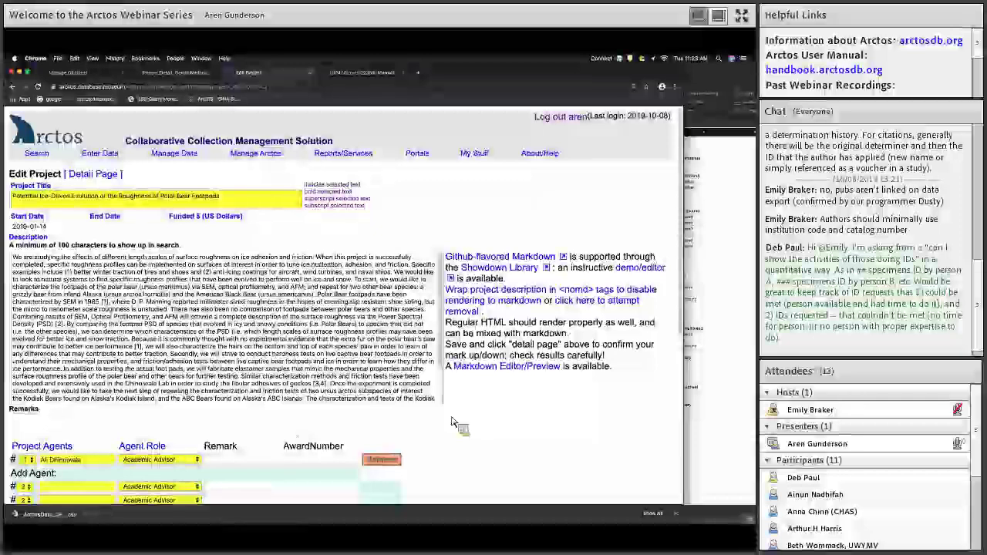
scroll(454, 423, down, 3)
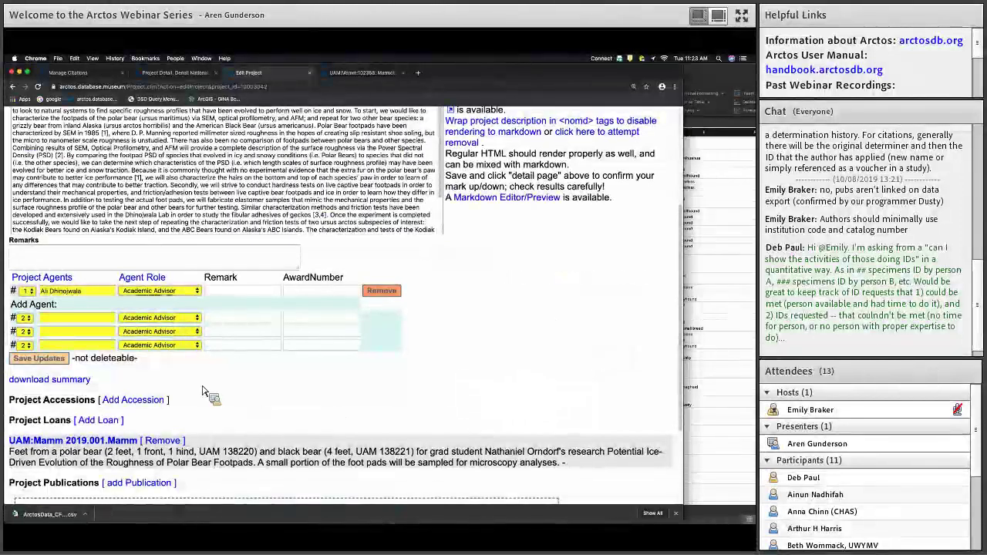
scroll(202, 395, down, 1)
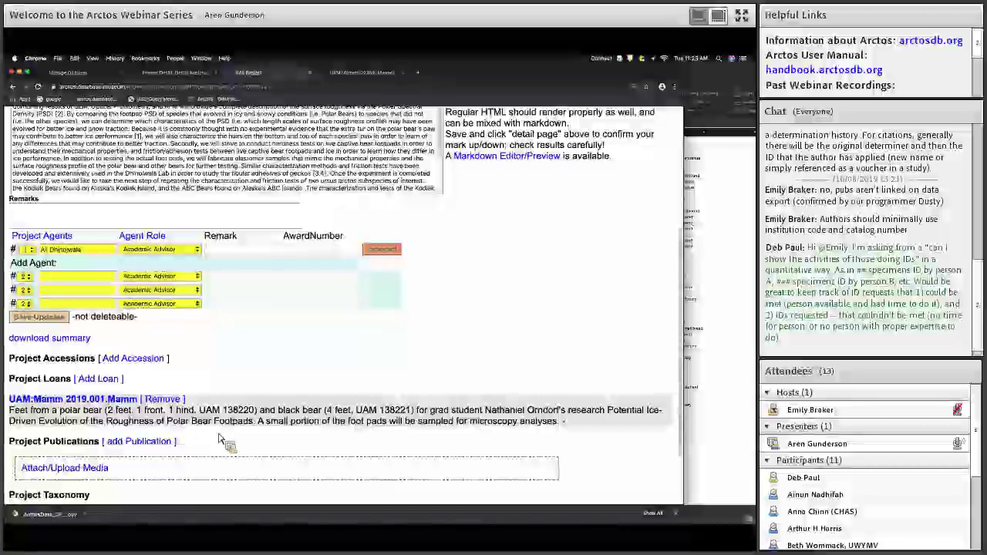
scroll(224, 441, down, 1)
scroll(218, 439, down, 2)
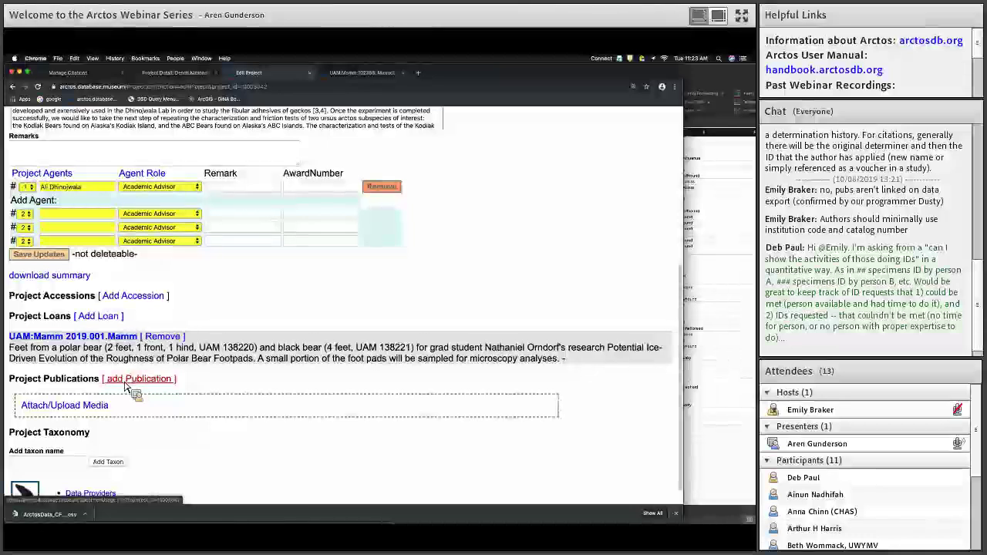
Drag the project's Detail Page link to the tab bar to open it in a new tab.
drag(124, 388, 90, 179)
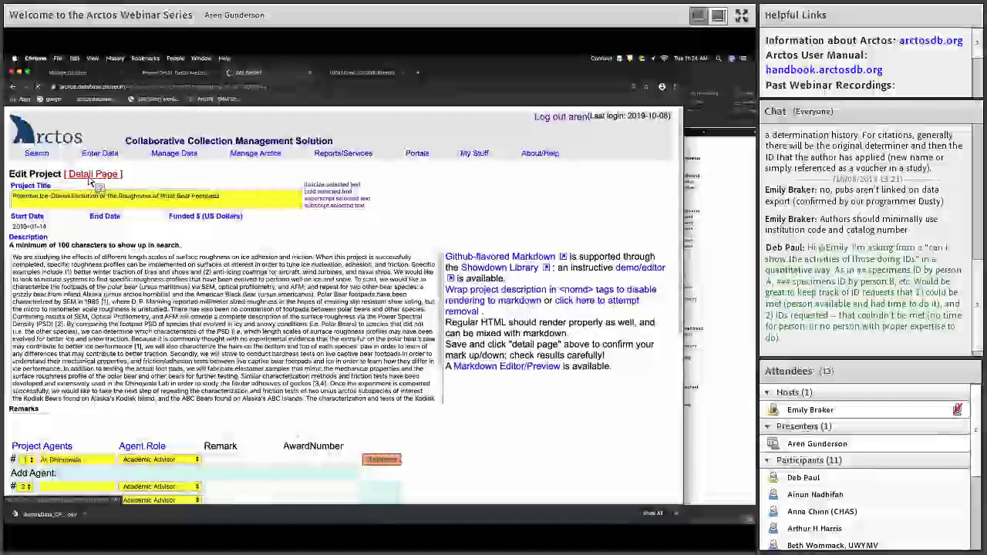
drag(91, 179, 51, 187)
scroll(34, 378, down, 3)
scroll(31, 378, down, 3)
scroll(457, 279, up, 5)
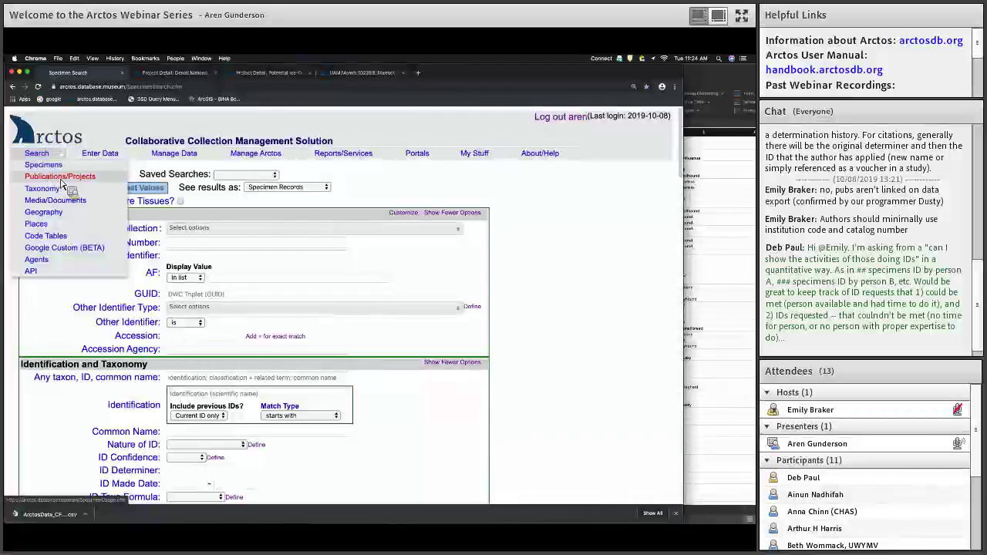
Start a new project titled 'collected by' plus the collector's name, then select Start Date.
click(62, 183)
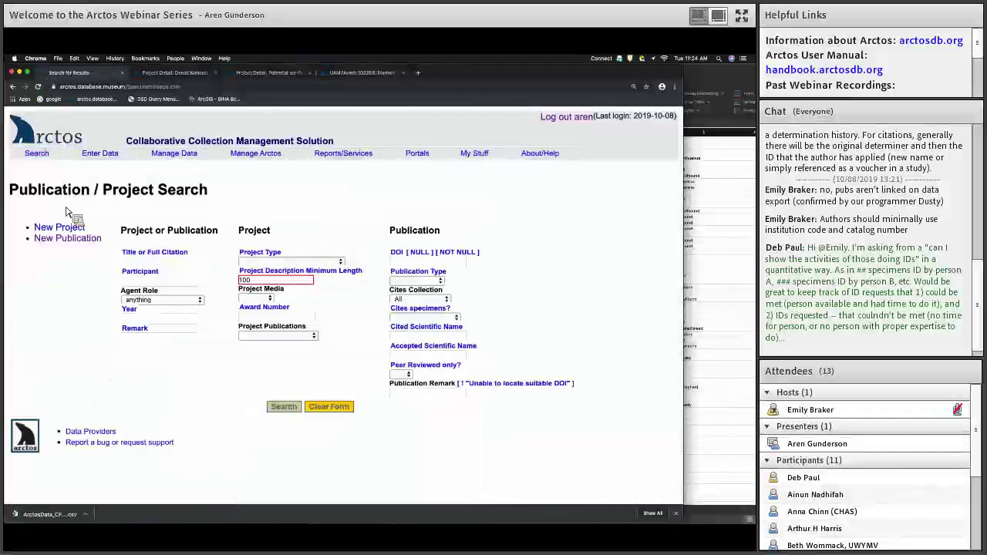
click(60, 230)
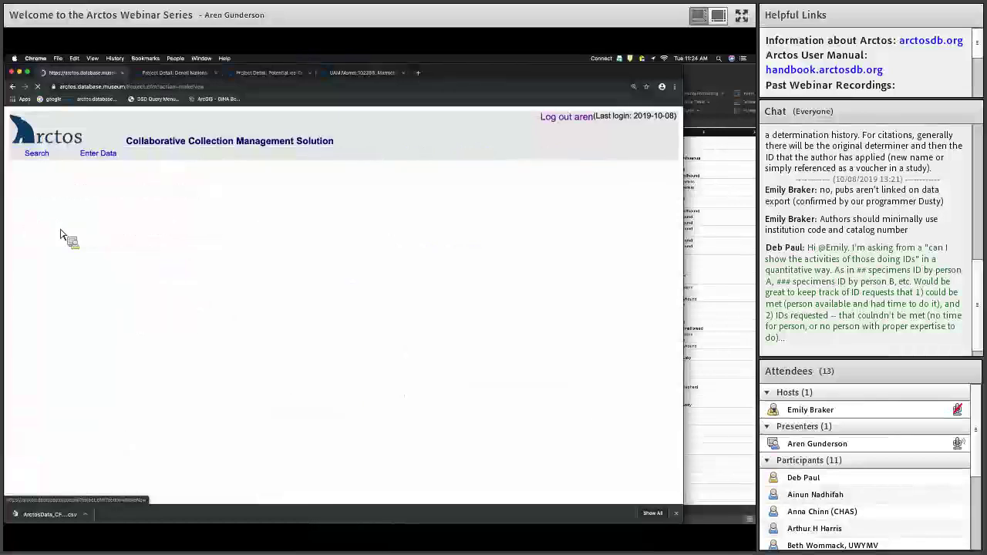
click(64, 205)
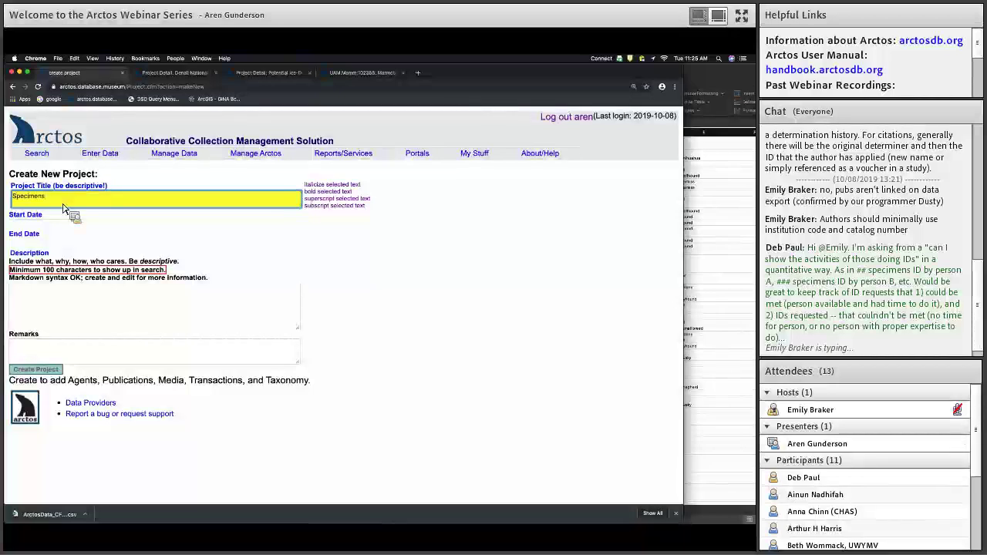
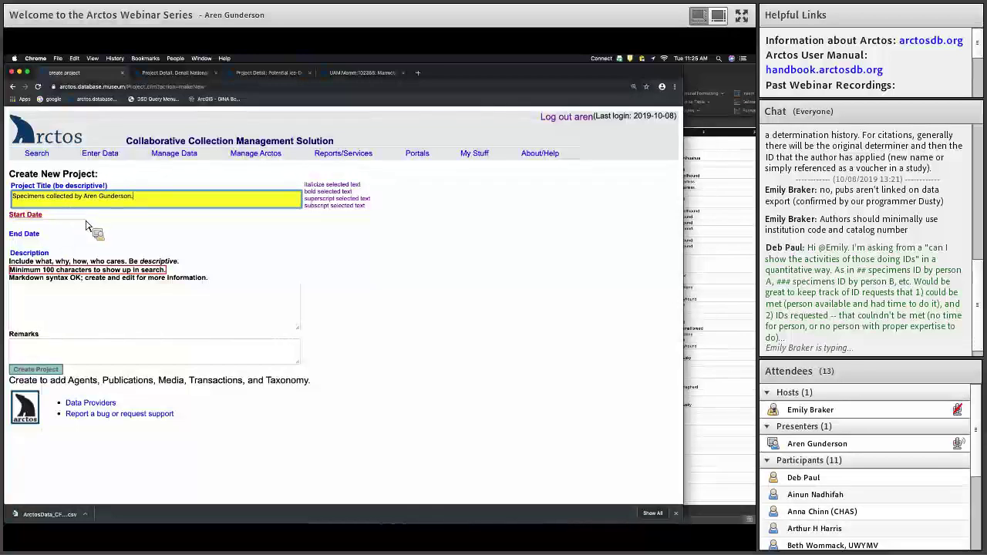
click(81, 226)
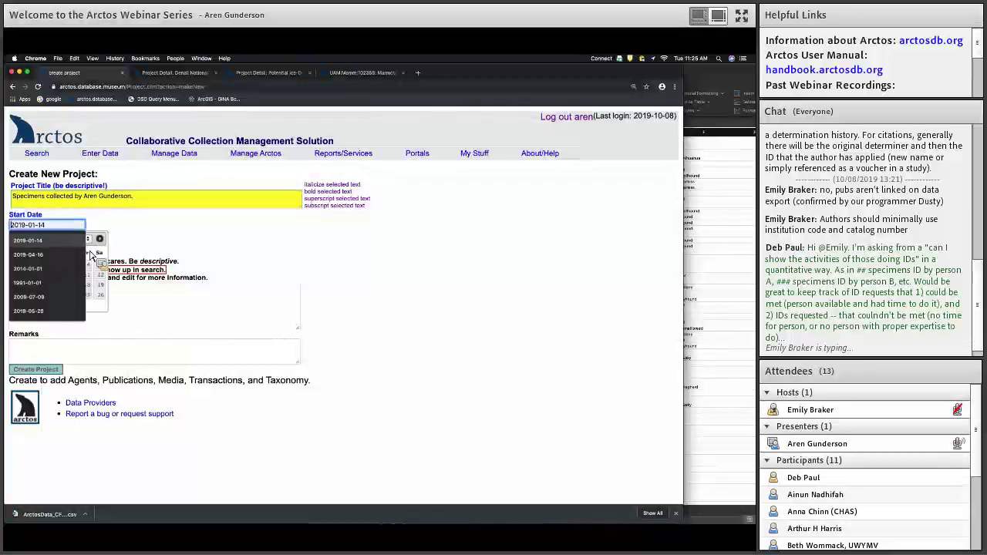
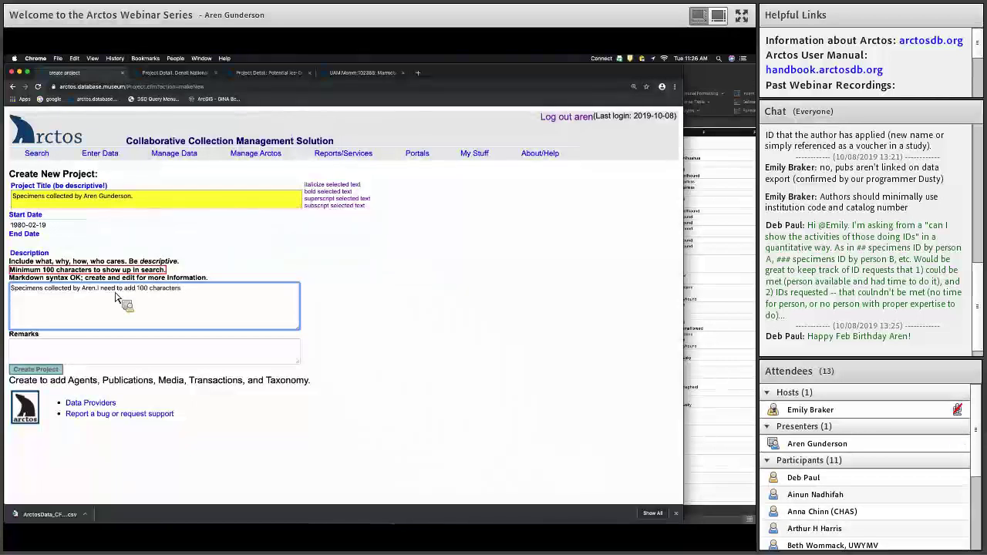
Add more text to the project description until it passes the 100-character minimum.
text(here so it shows up, is this 1)
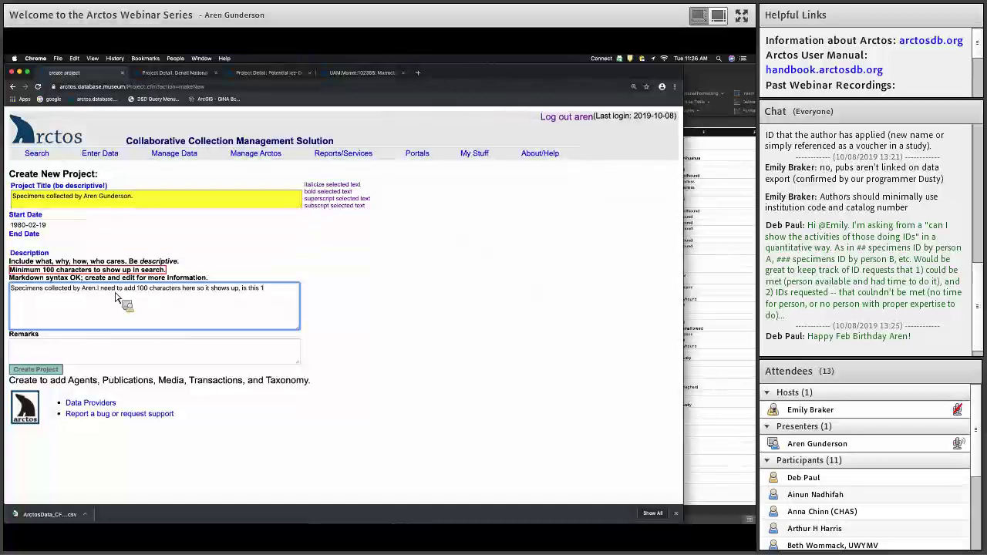
text(don't know I think so.)
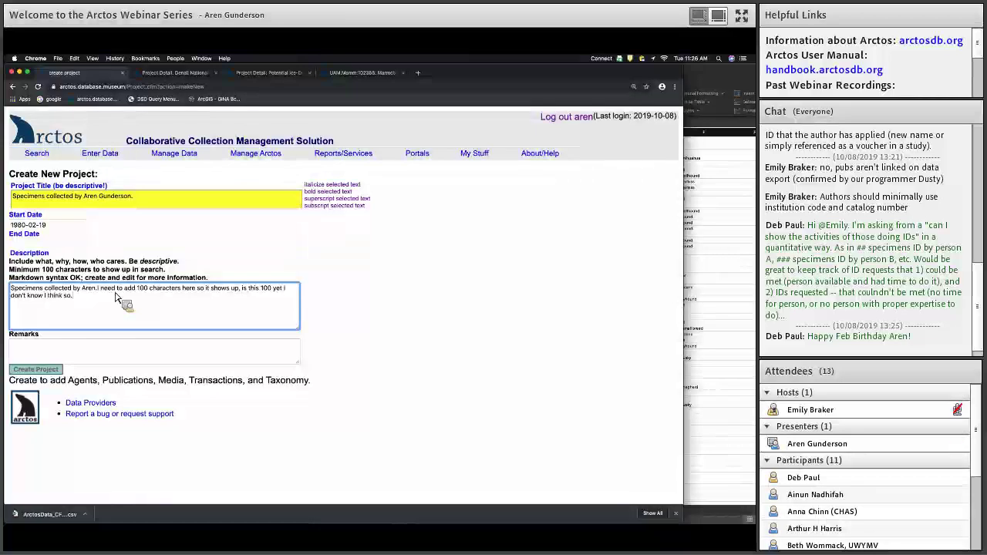
text( Mayeb)
text( a few more.)
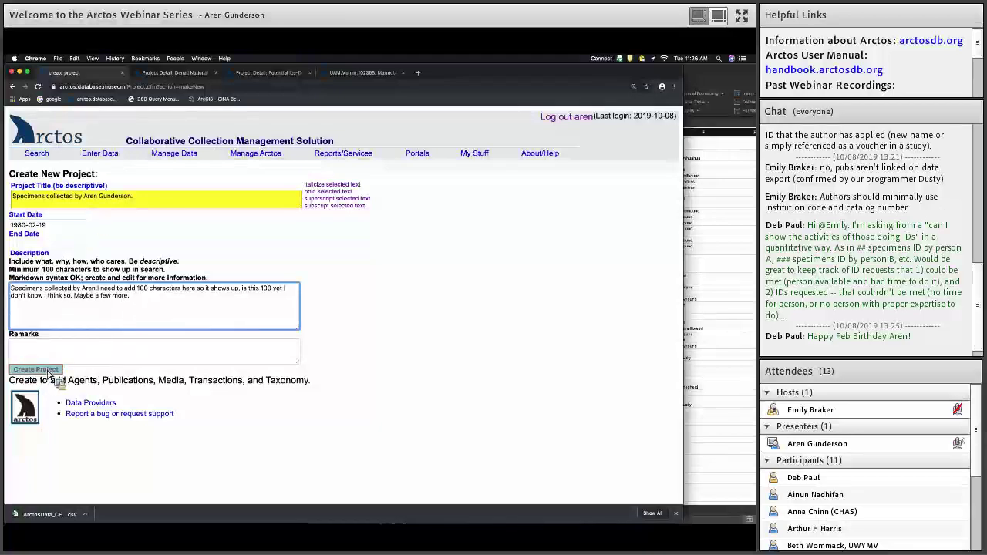
Create the project and check its saved title, start date 1980-02-19 and description.
click(35, 369)
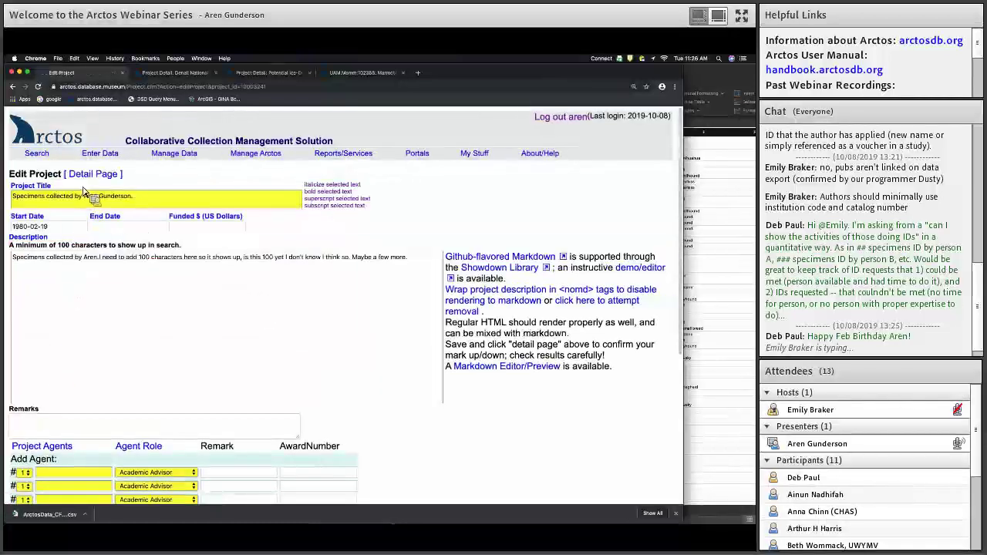
click(108, 173)
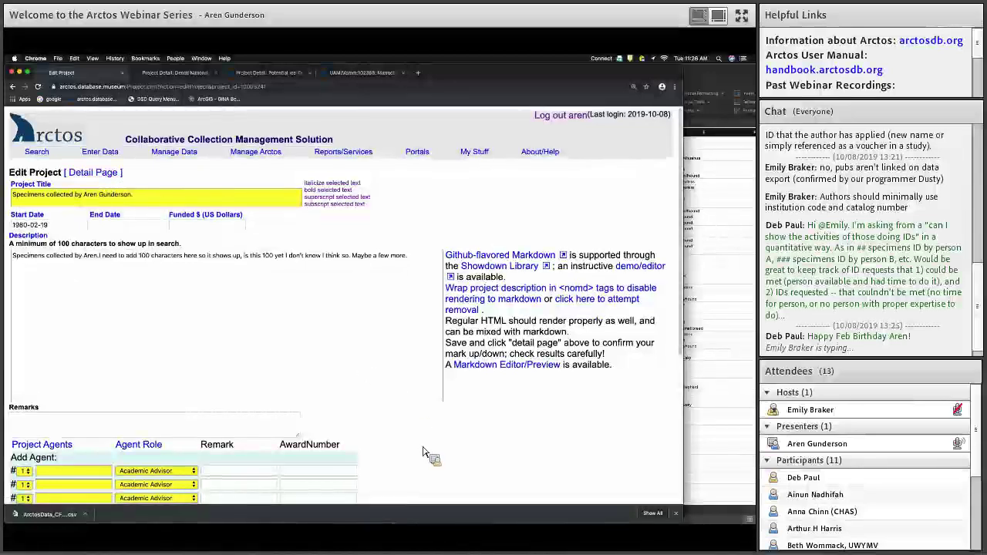
scroll(429, 459, down, 2)
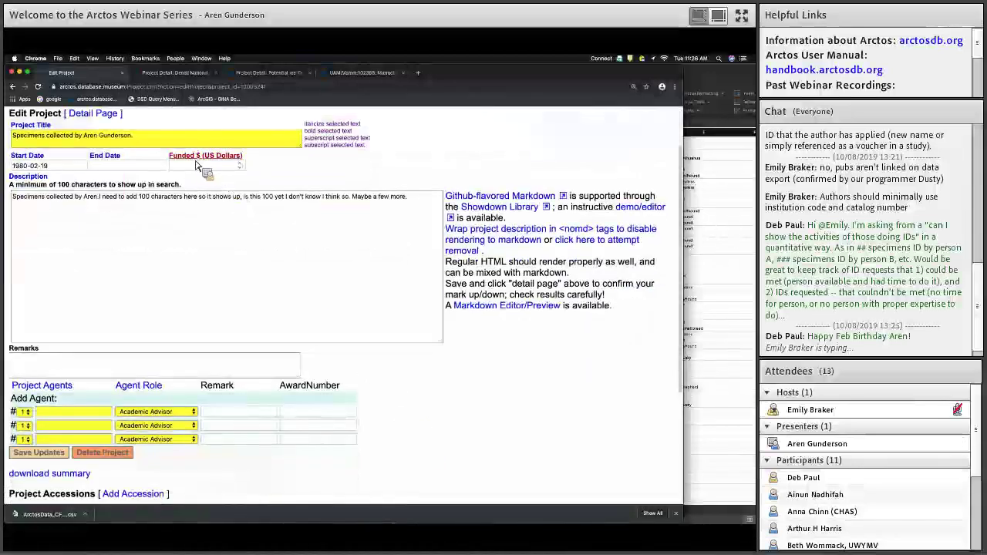
click(194, 166)
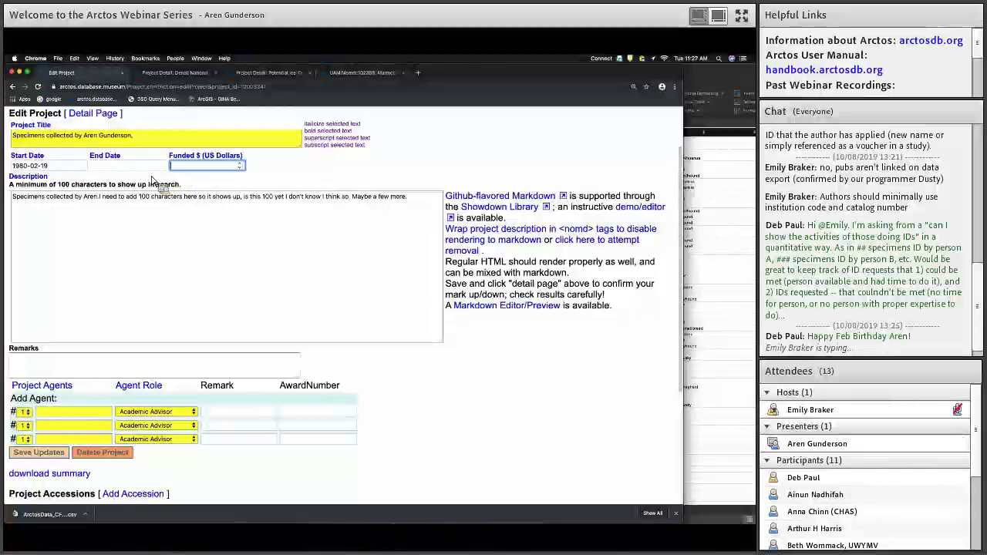
click(277, 318)
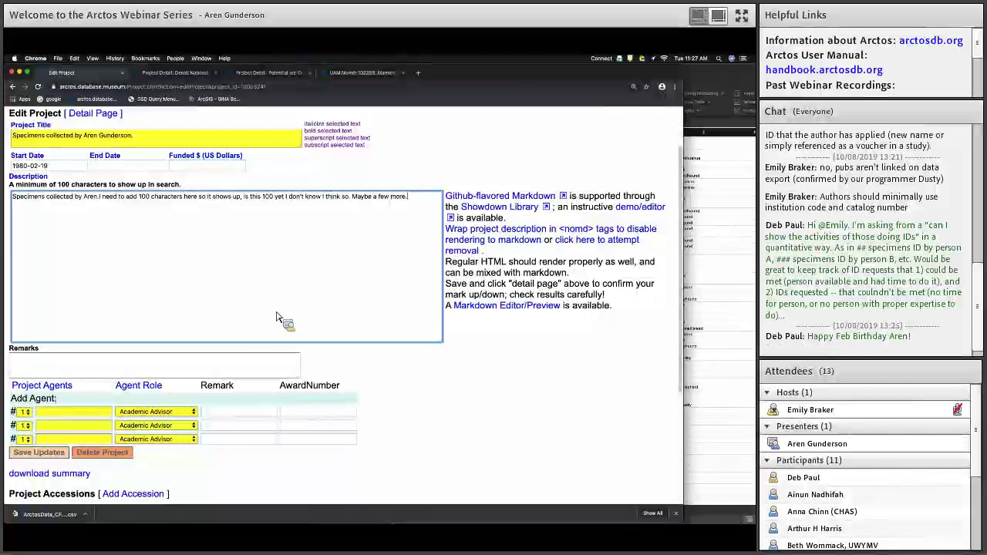
Scroll past the Academic Advisor agent role down to the Project Accessions section.
scroll(510, 440, down, 1)
scroll(509, 441, down, 1)
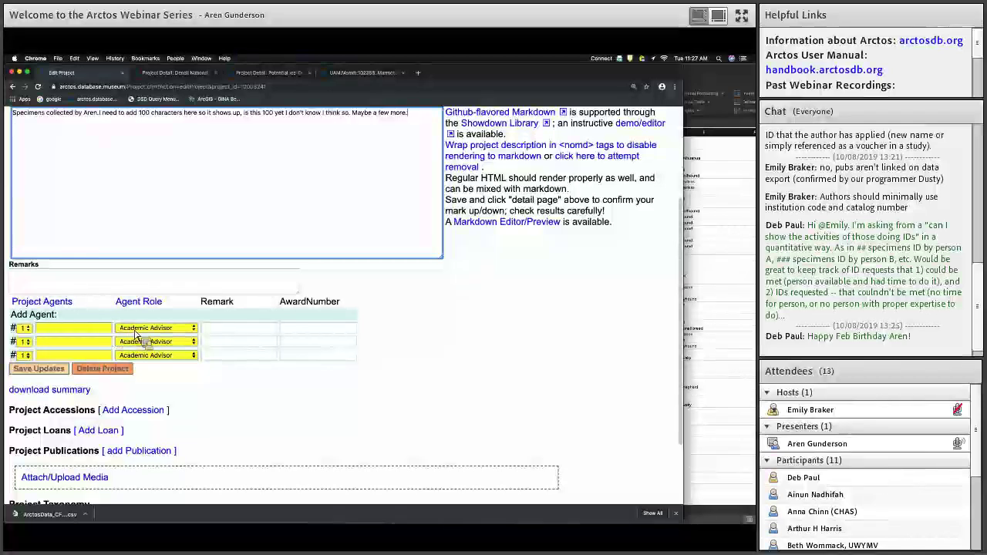
click(136, 330)
click(135, 329)
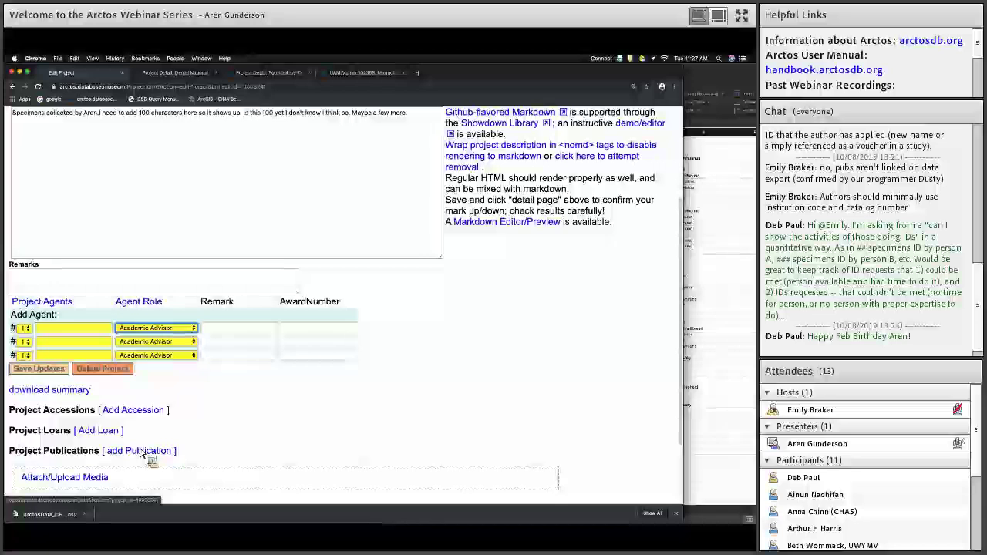
scroll(223, 431, down, 1)
scroll(224, 431, down, 1)
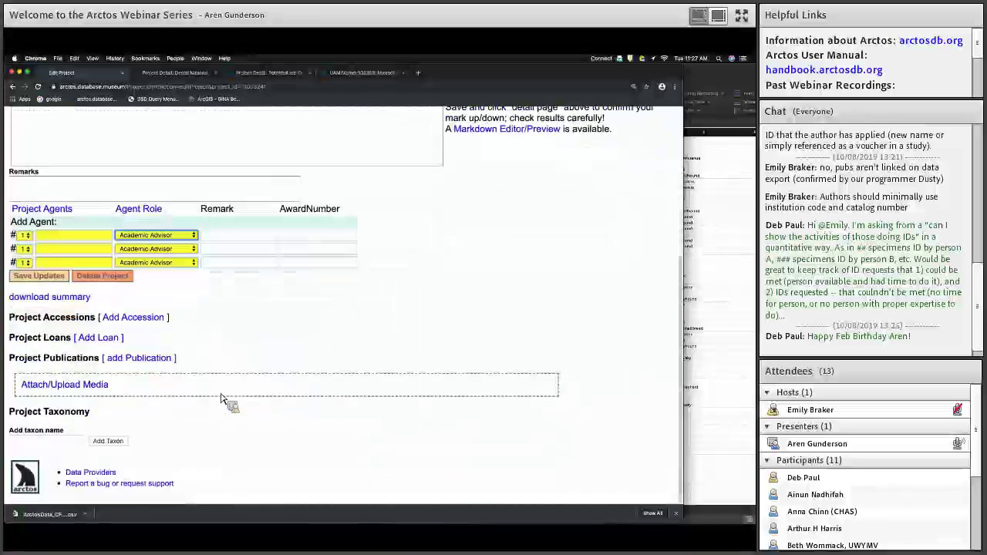
Search UAM:Mamm accessions 'received from' the collection manager to link to the project.
click(115, 322)
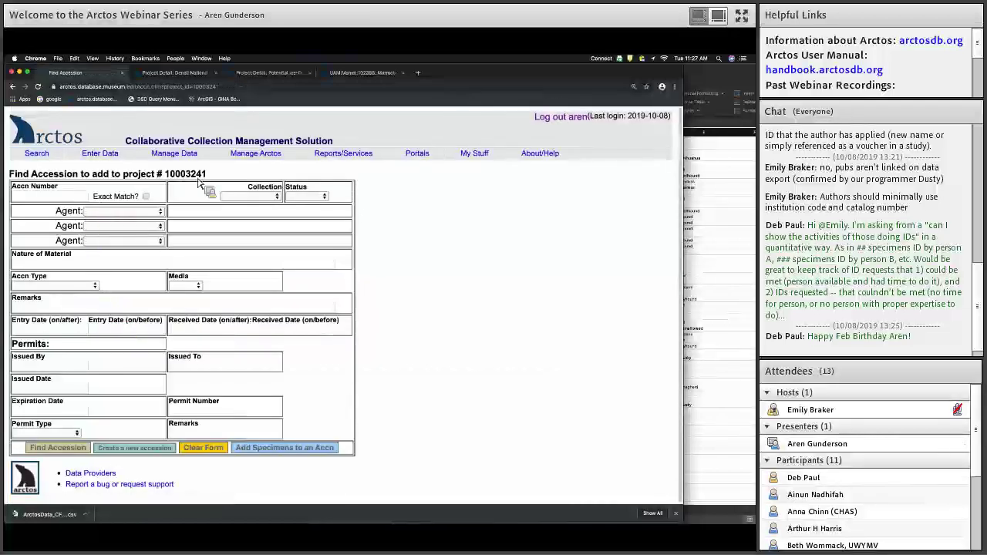
click(135, 214)
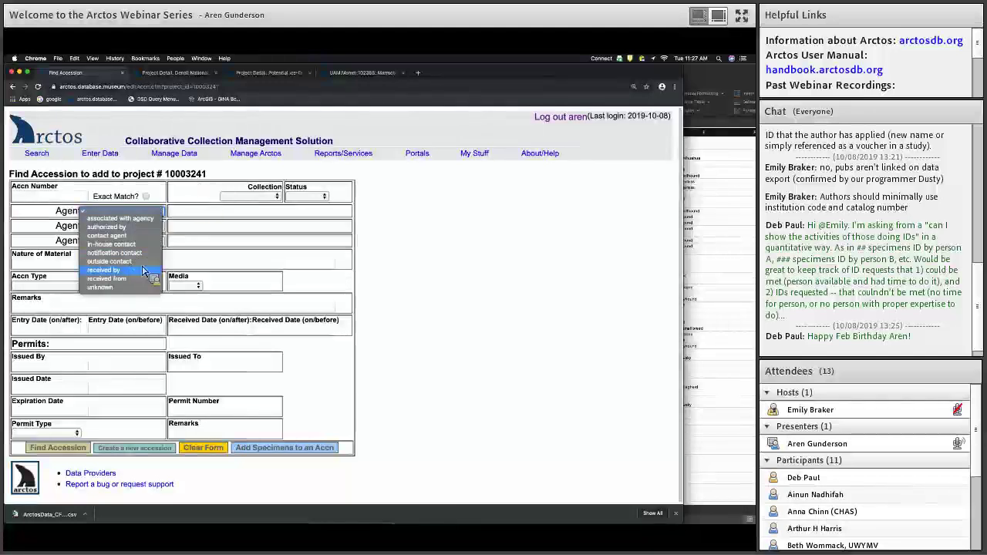
click(197, 257)
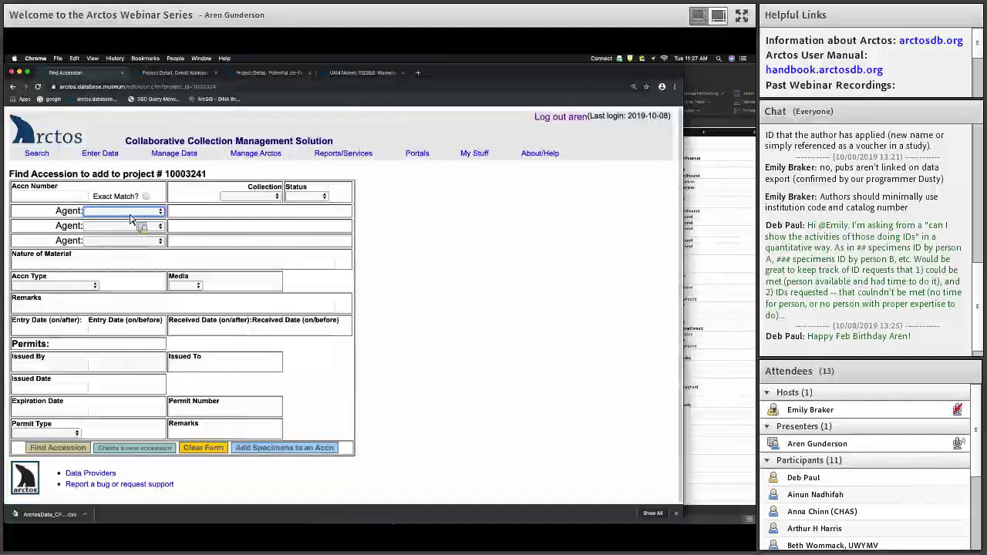
click(240, 198)
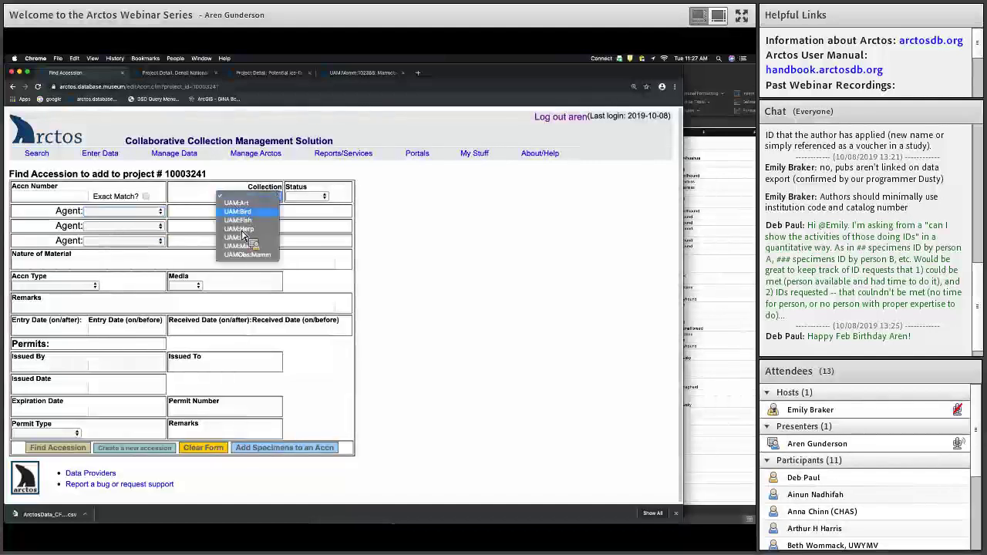
key(Return)
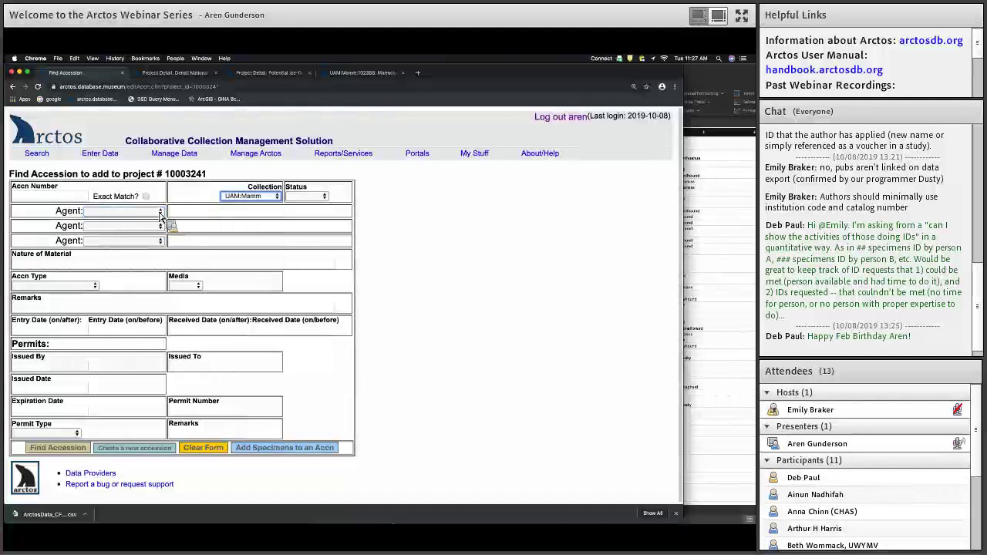
click(159, 213)
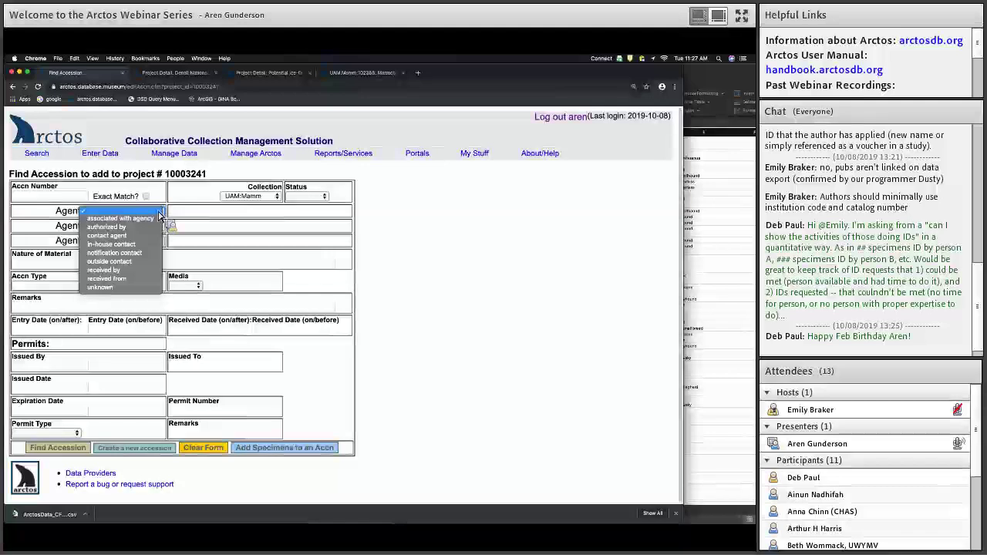
click(127, 281)
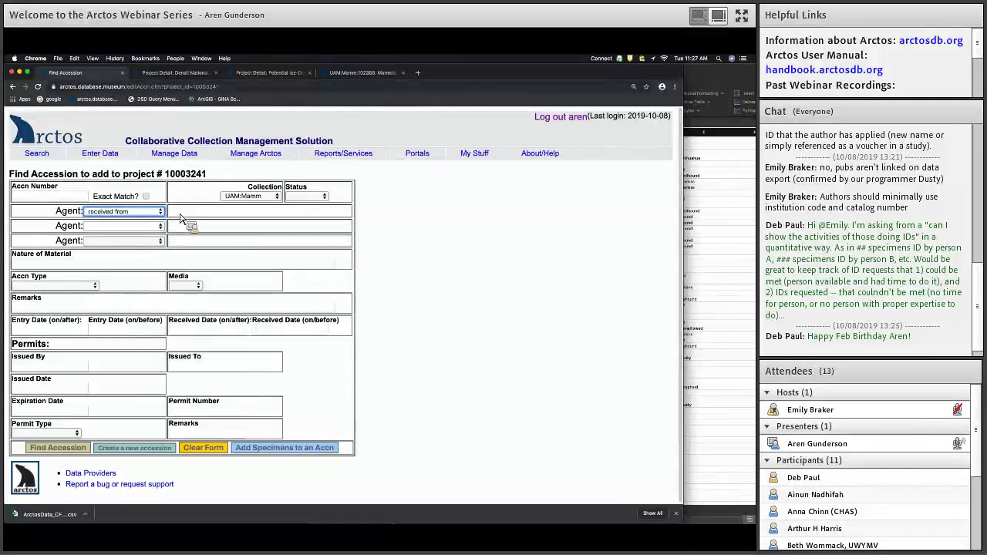
click(185, 214)
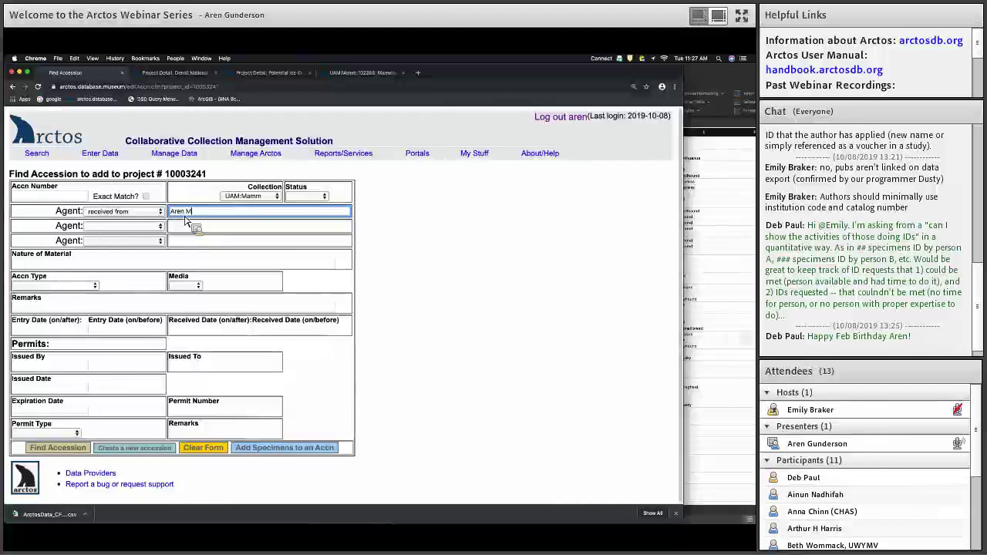
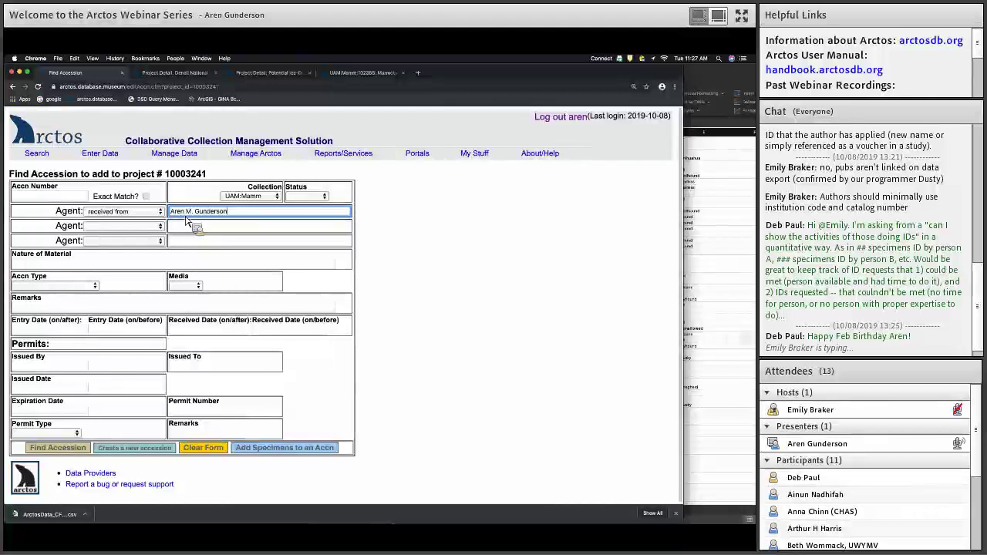
click(65, 451)
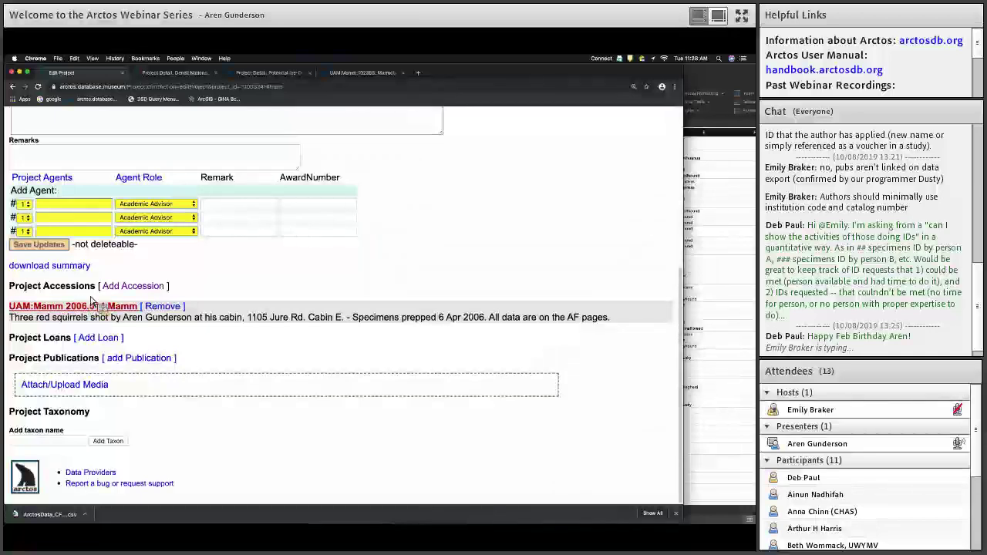
Rerun the accession search in UAM:Mamm, 'received from' the autocompleted collection manager agent.
click(154, 291)
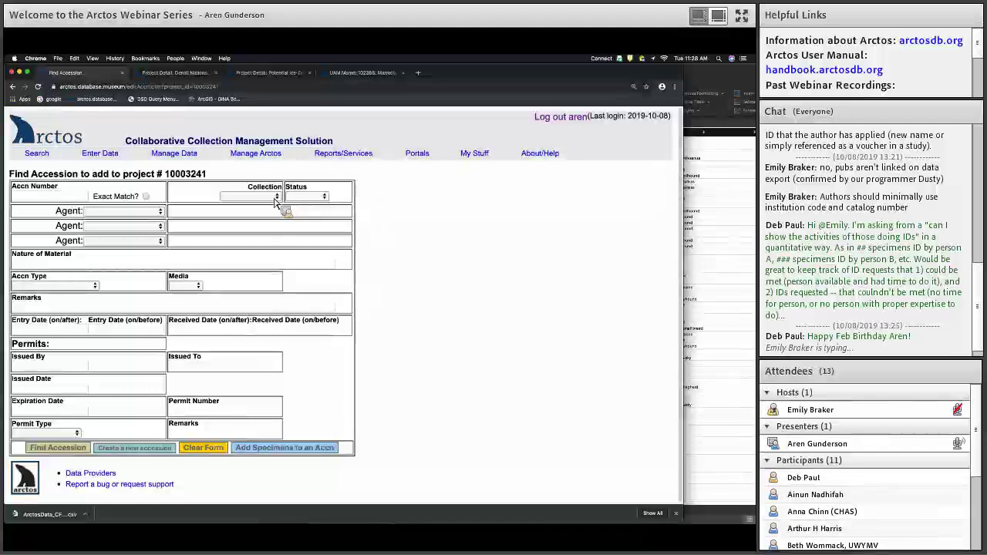
click(266, 197)
click(262, 255)
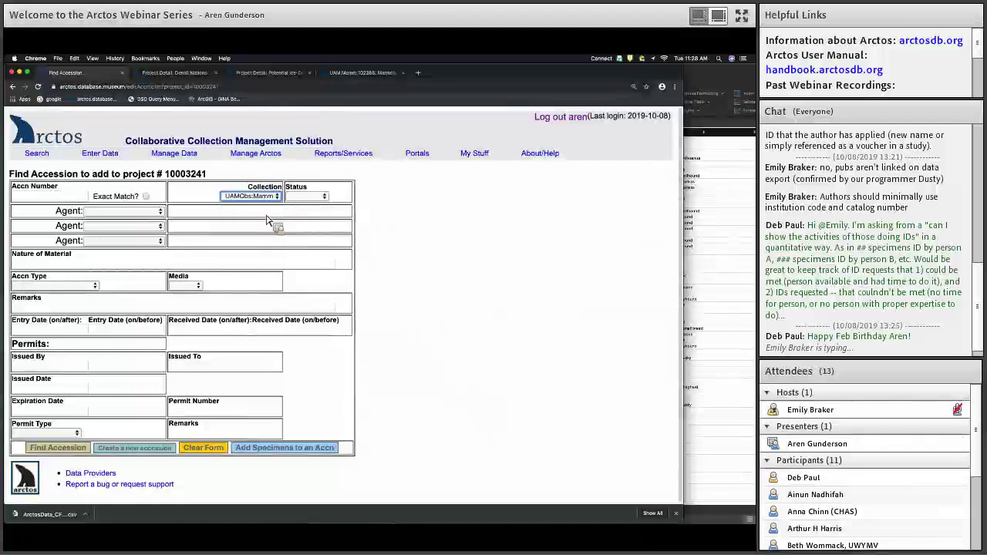
click(264, 201)
click(242, 187)
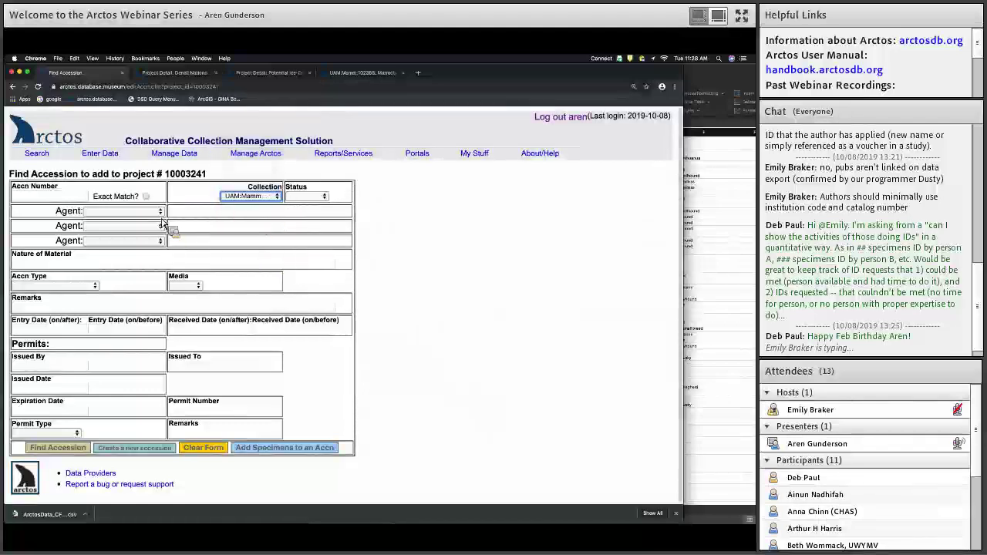
click(124, 211)
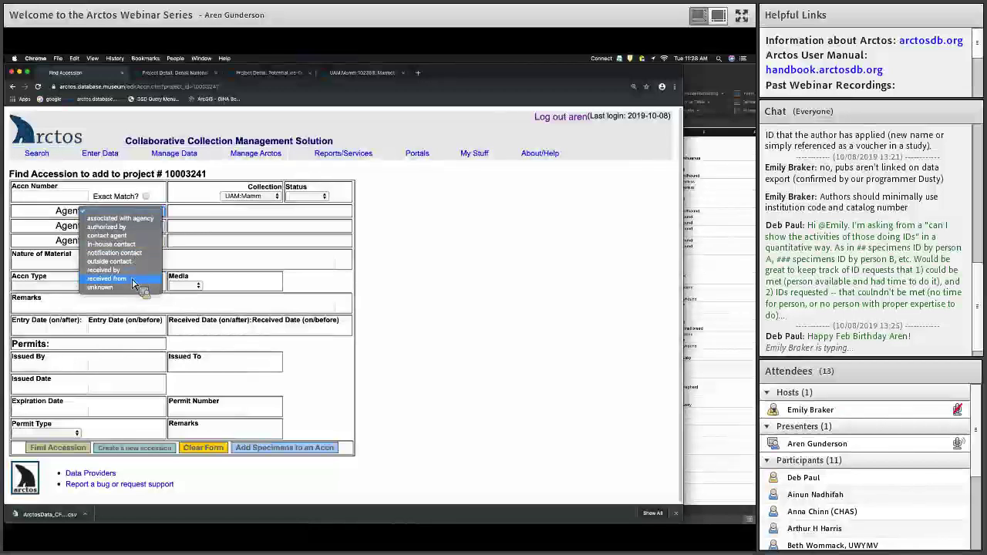
click(179, 214)
text(Aren)
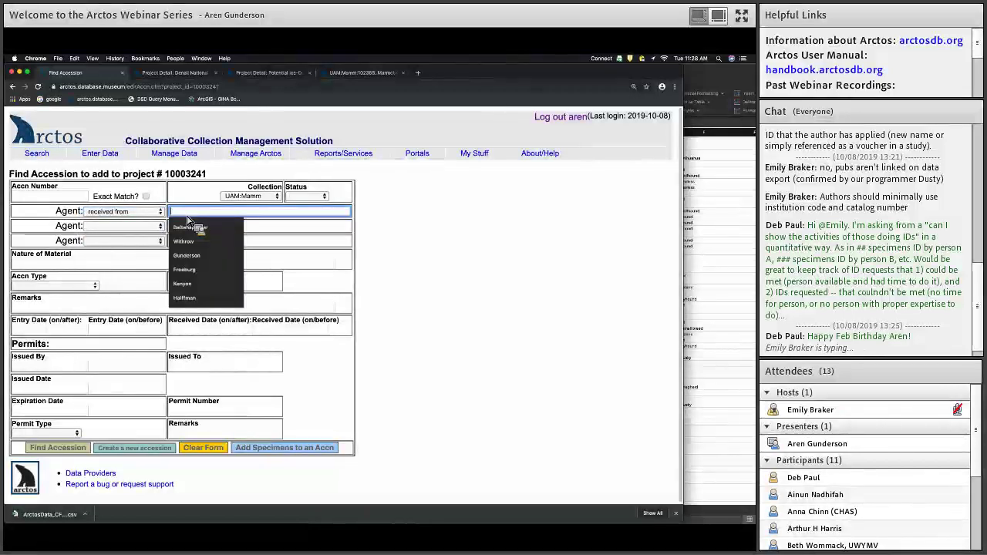
text( M.)
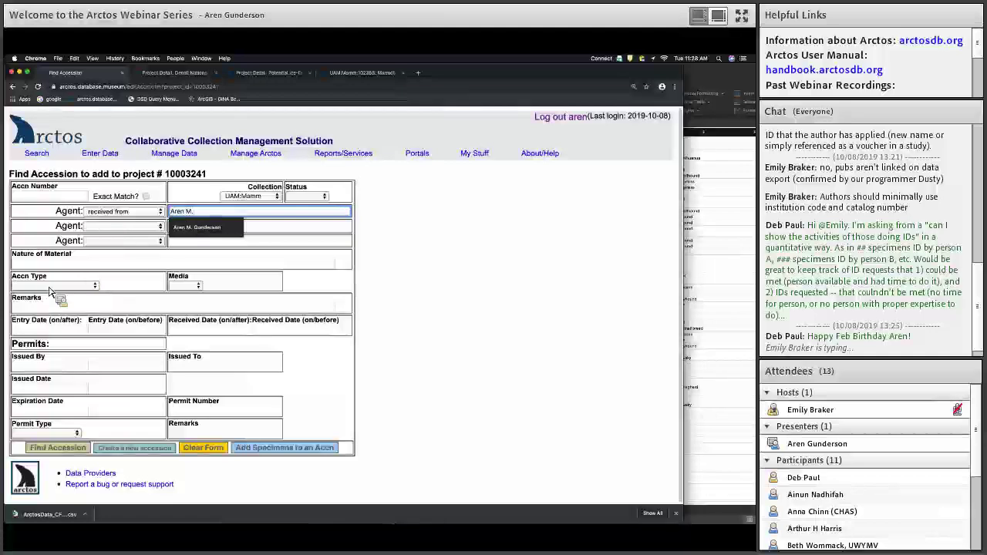
key(Down)
key(Return)
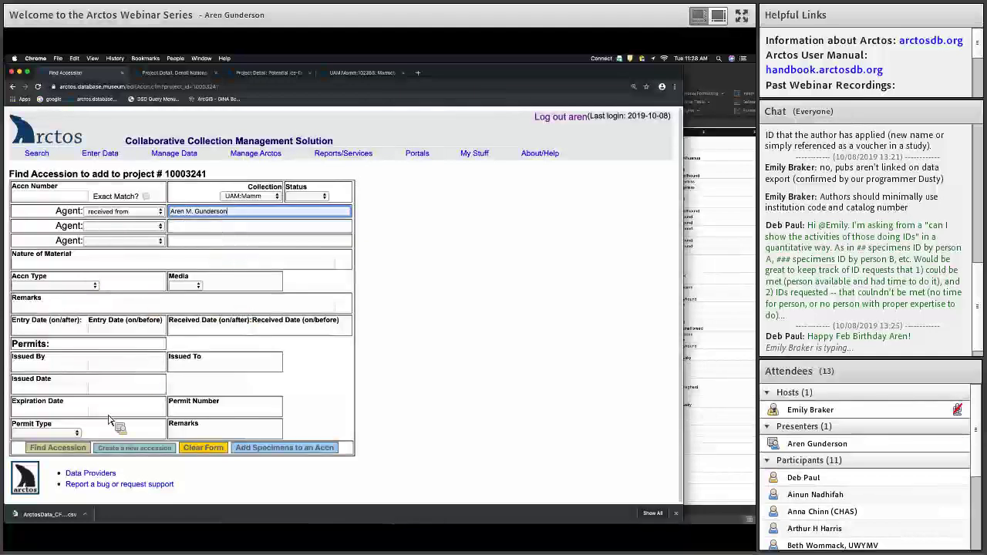
click(85, 448)
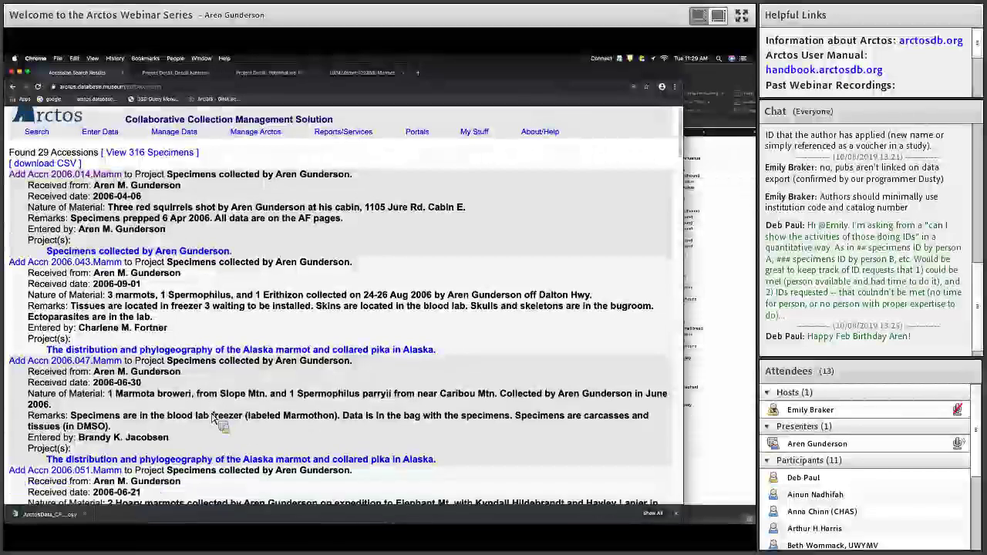
Add accession 2006.051.Mamm from the search results to the project.
scroll(215, 417, down, 1)
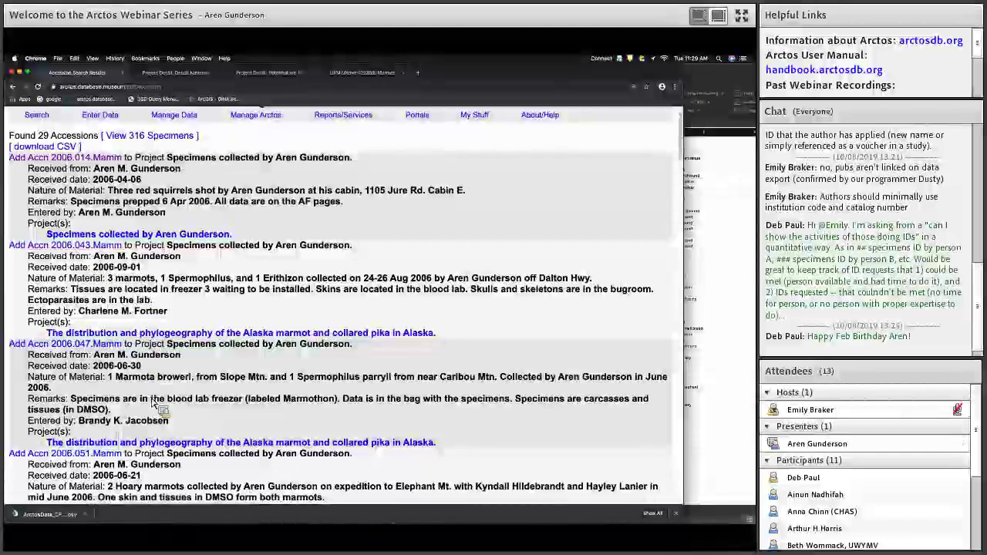
scroll(152, 402, down, 2)
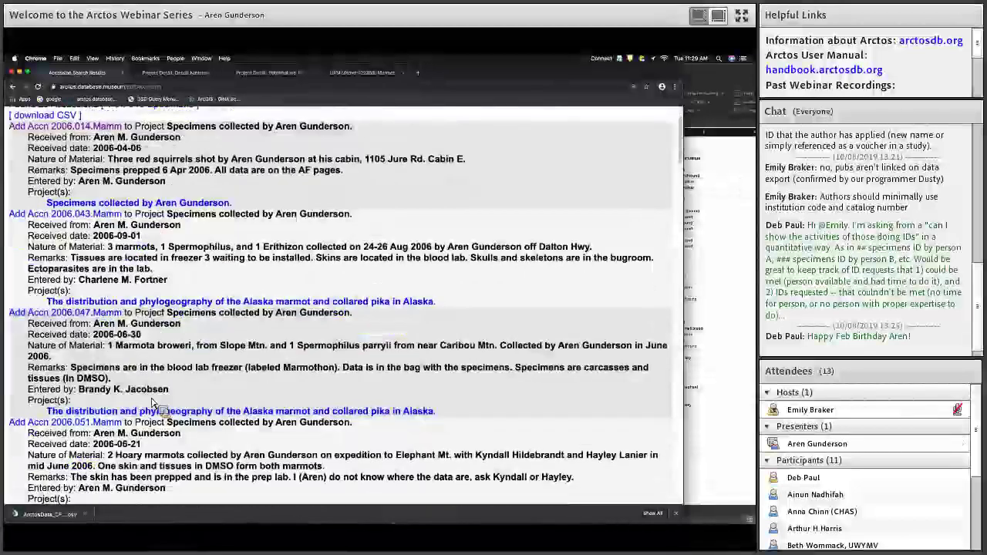
scroll(152, 401, down, 3)
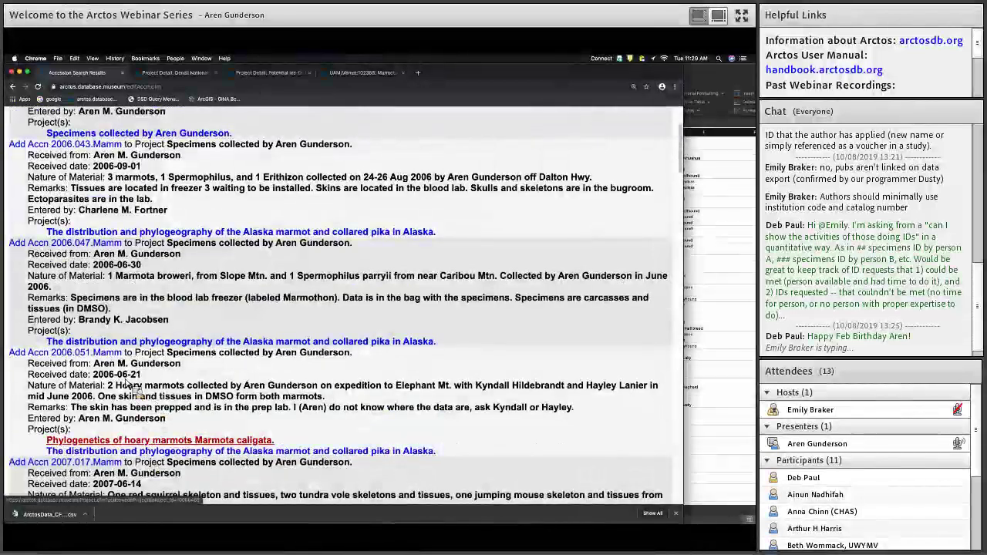
scroll(128, 375, down, 1)
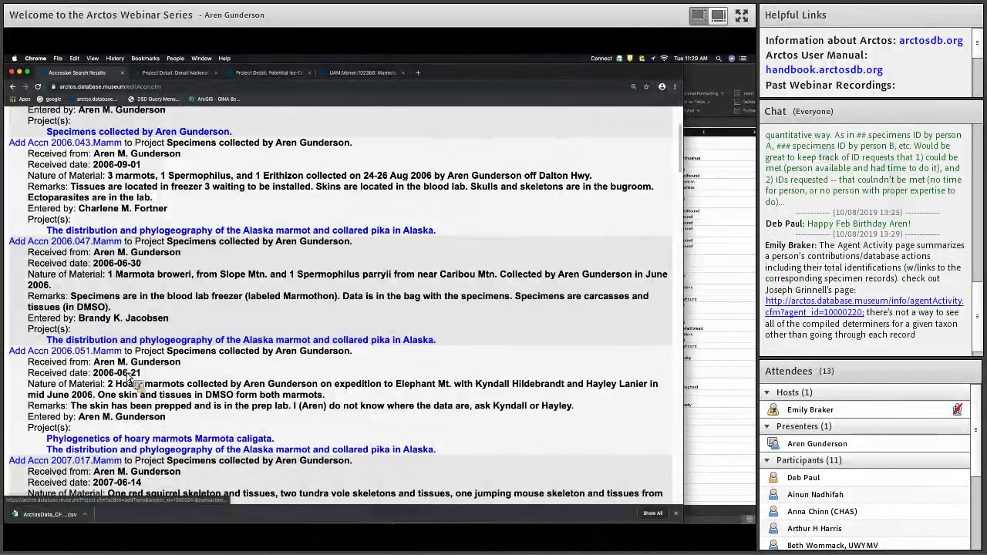
scroll(128, 375, down, 8)
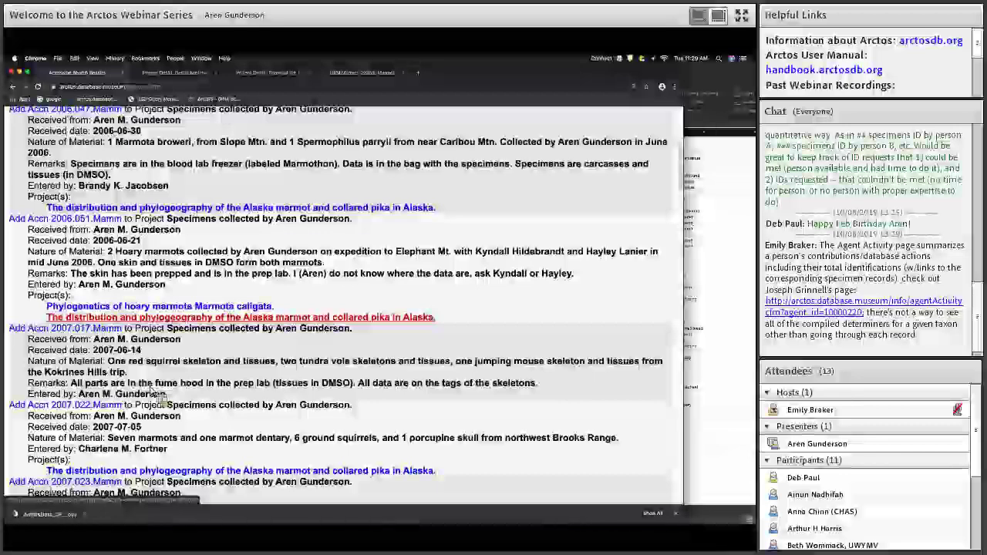
scroll(151, 393, down, 7)
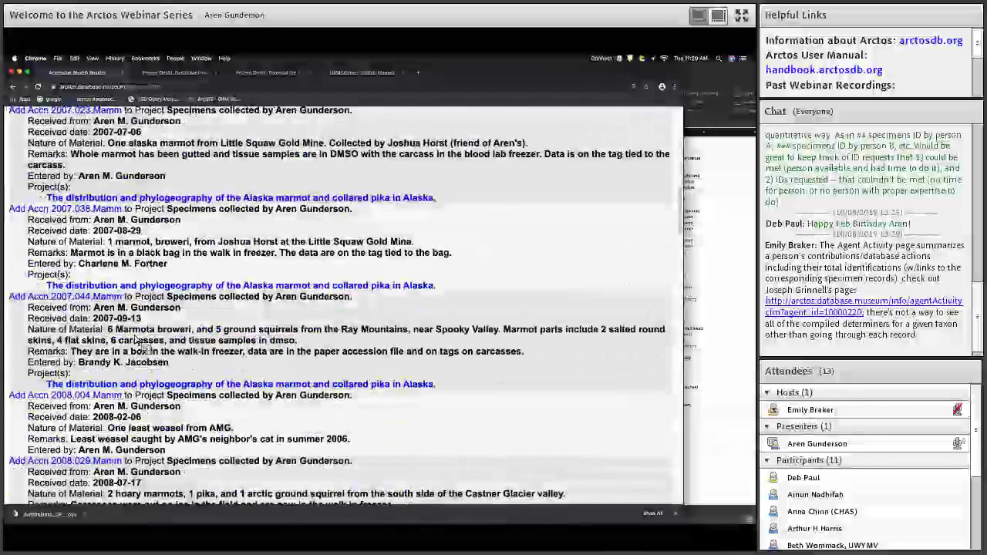
scroll(133, 347, up, 1)
scroll(135, 340, up, 7)
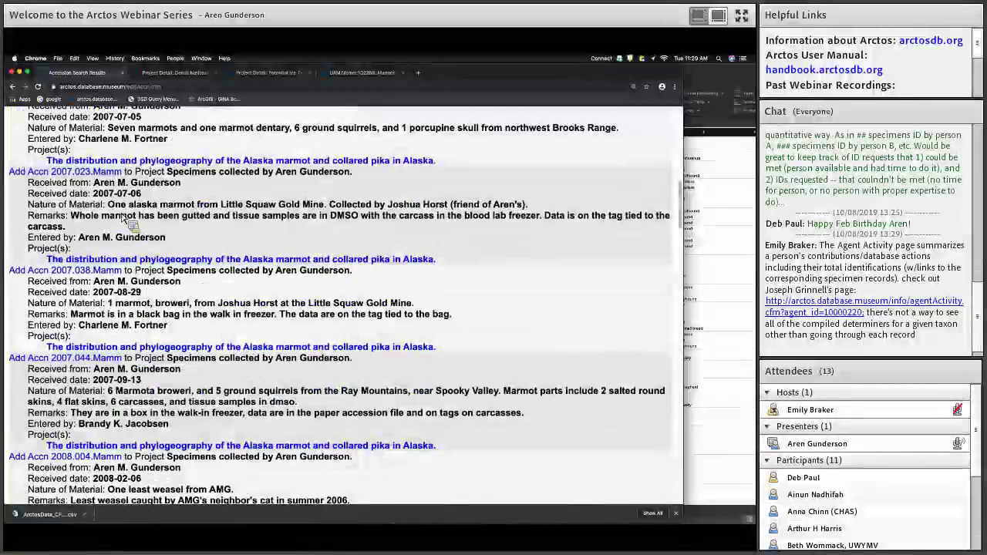
scroll(116, 212, up, 3)
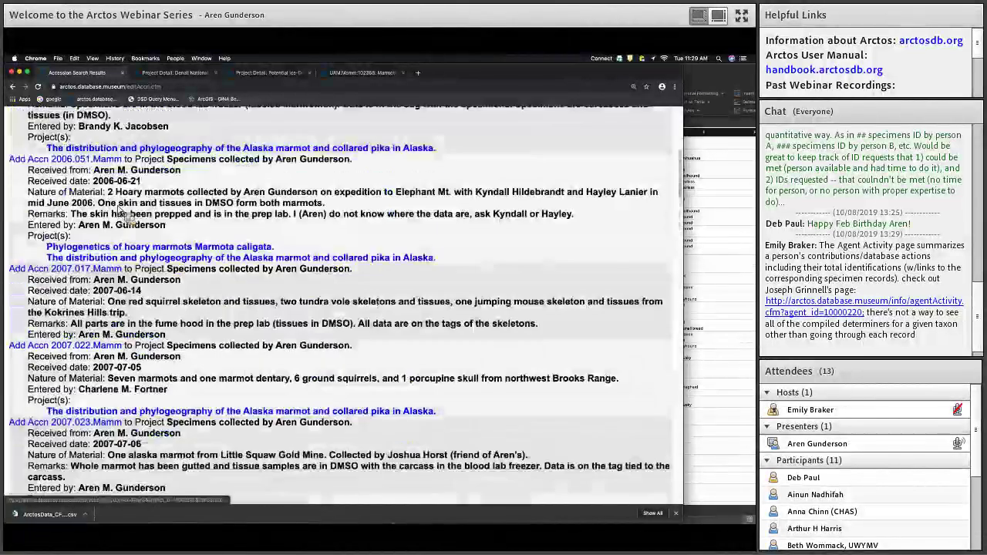
click(93, 160)
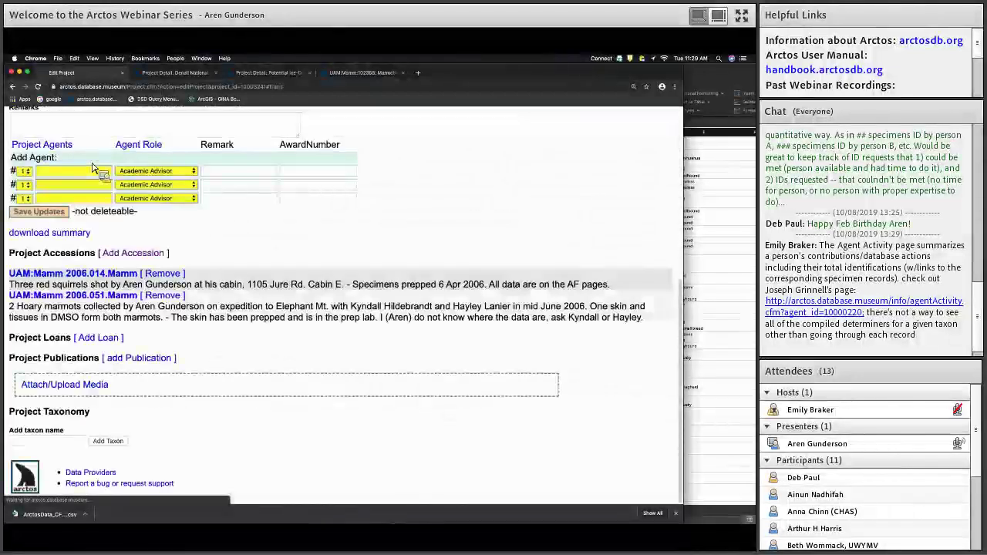
Save the project updates and view its detail page.
click(98, 275)
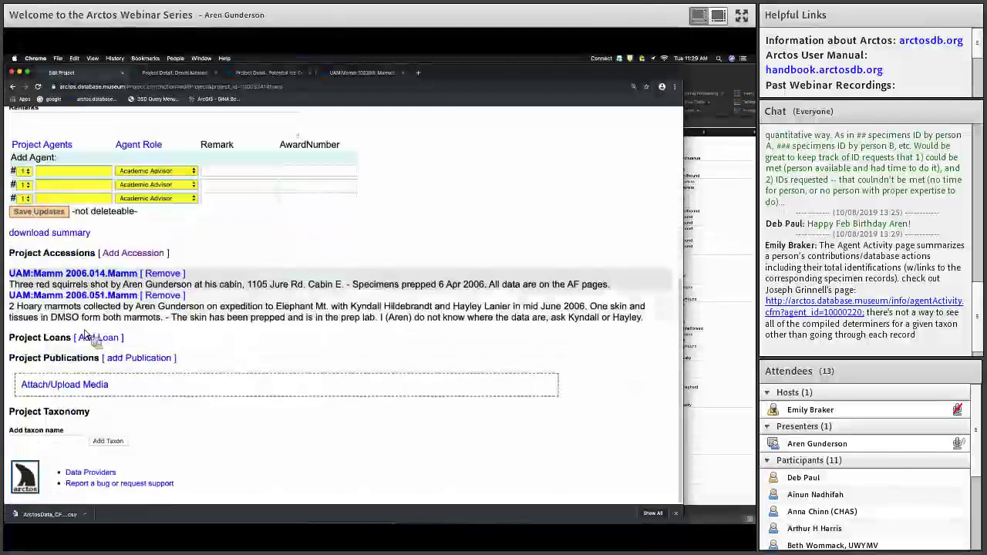
click(54, 212)
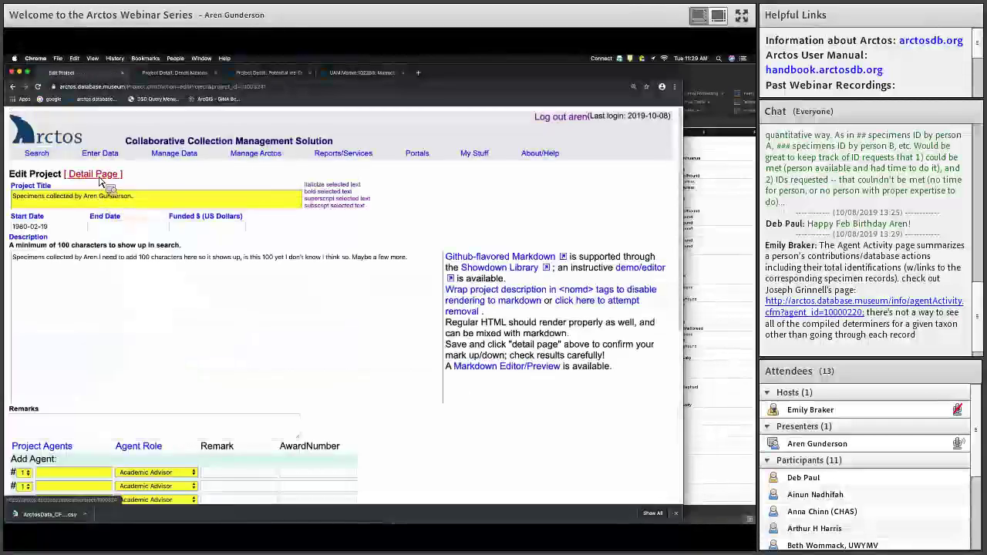
click(106, 176)
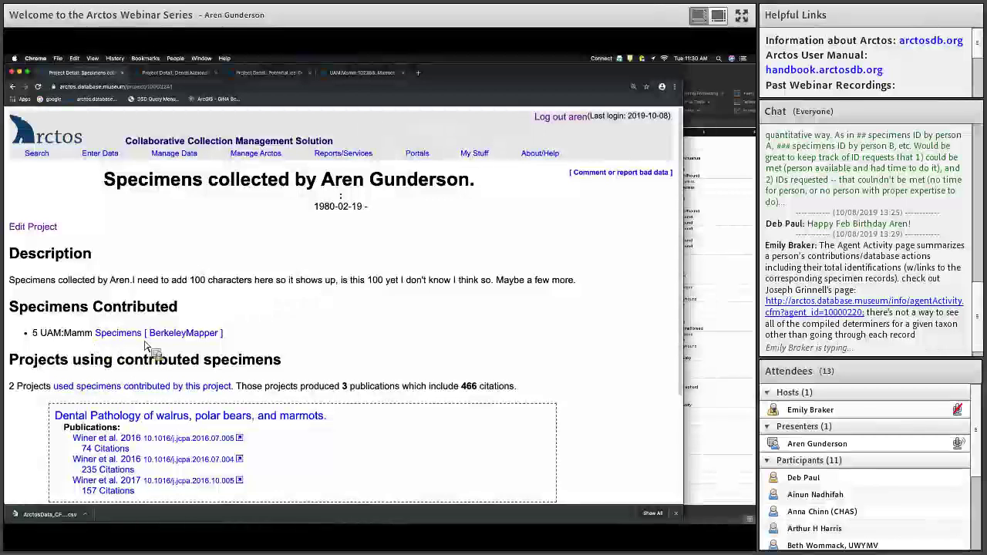
Scroll through the Specimens Contributed and Projects using contributed specimens sections.
scroll(185, 344, down, 1)
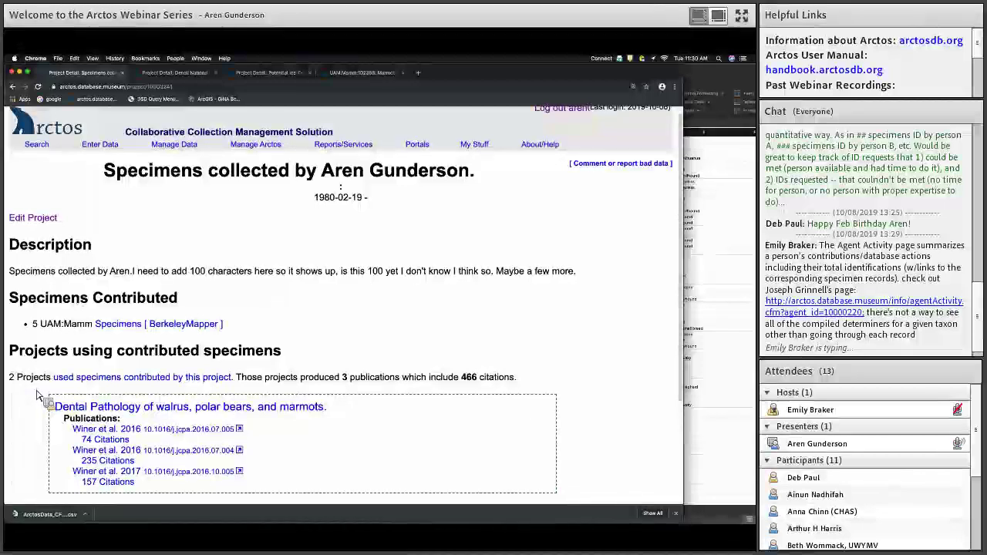
scroll(37, 395, down, 2)
scroll(37, 395, down, 4)
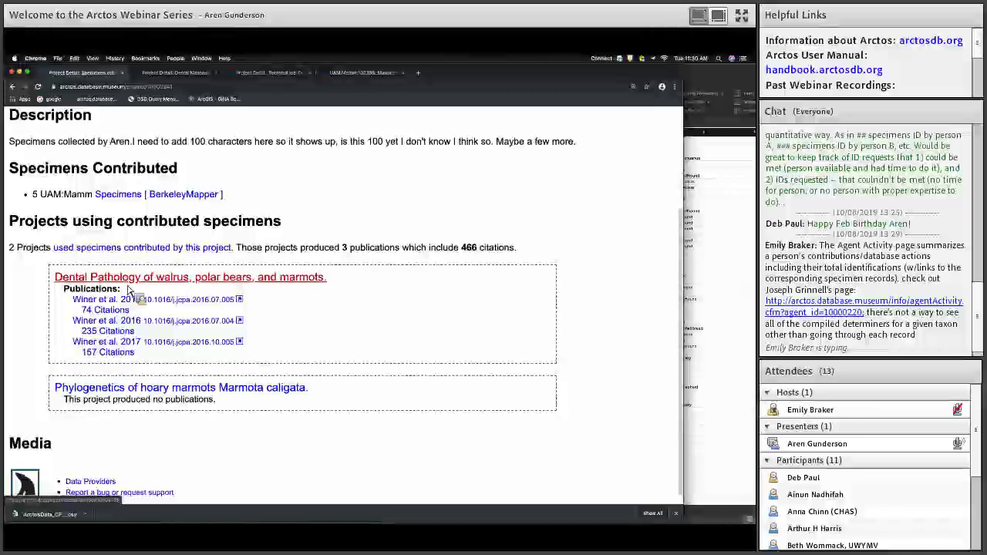
click(79, 280)
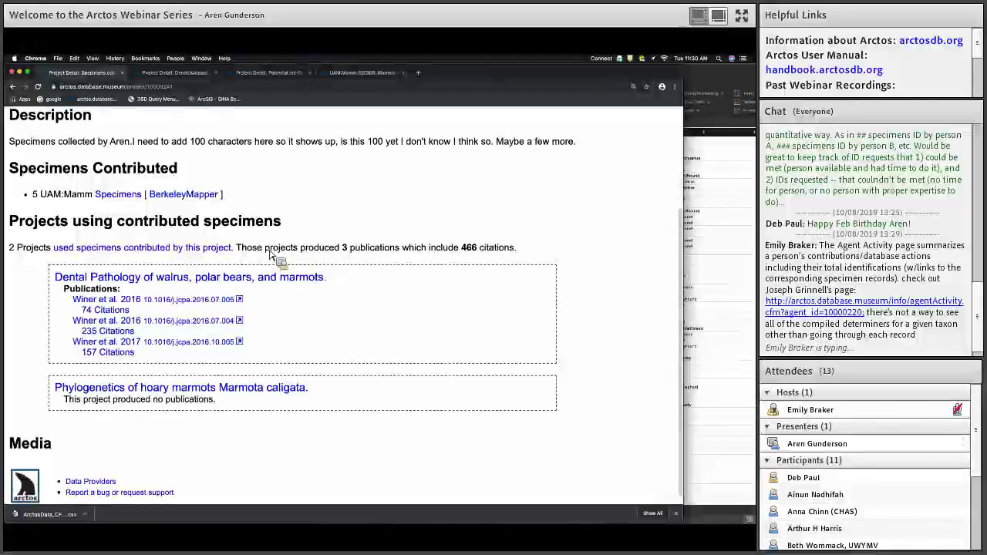
scroll(270, 254, up, 1)
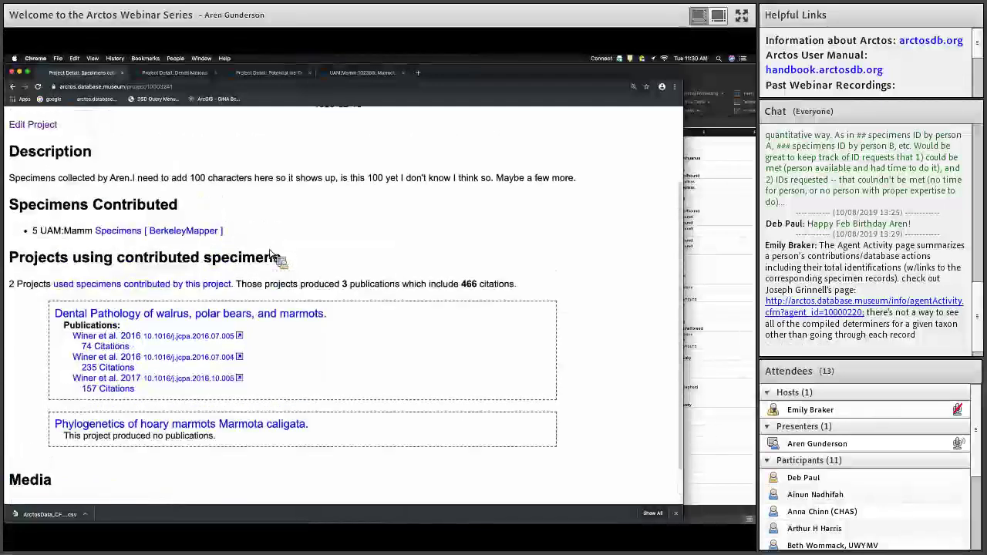
scroll(324, 209, up, 3)
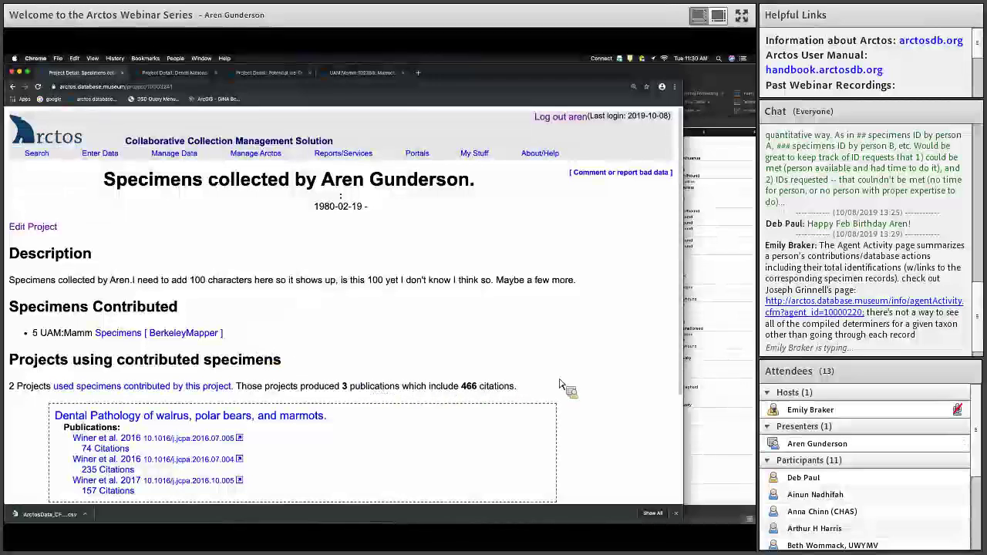
scroll(563, 384, down, 3)
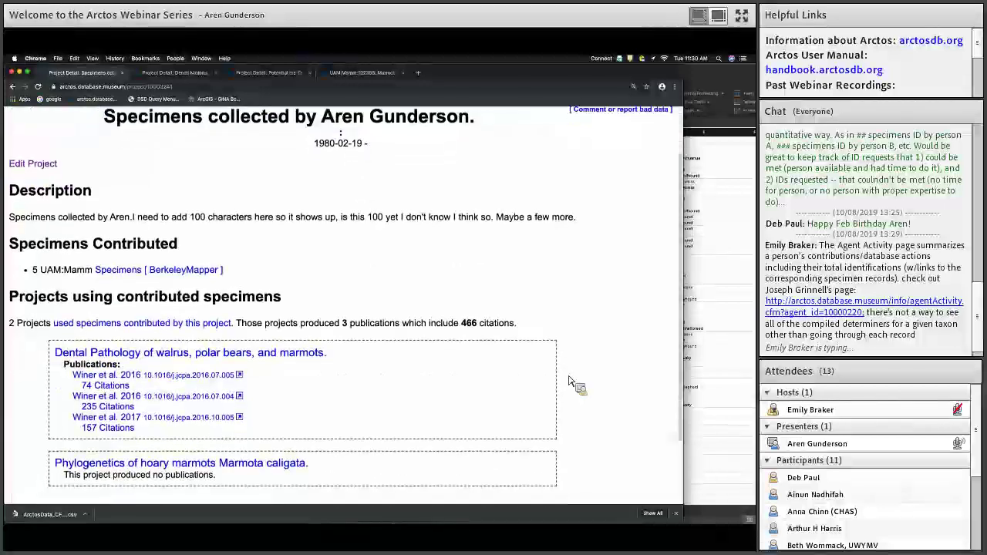
scroll(571, 381, down, 2)
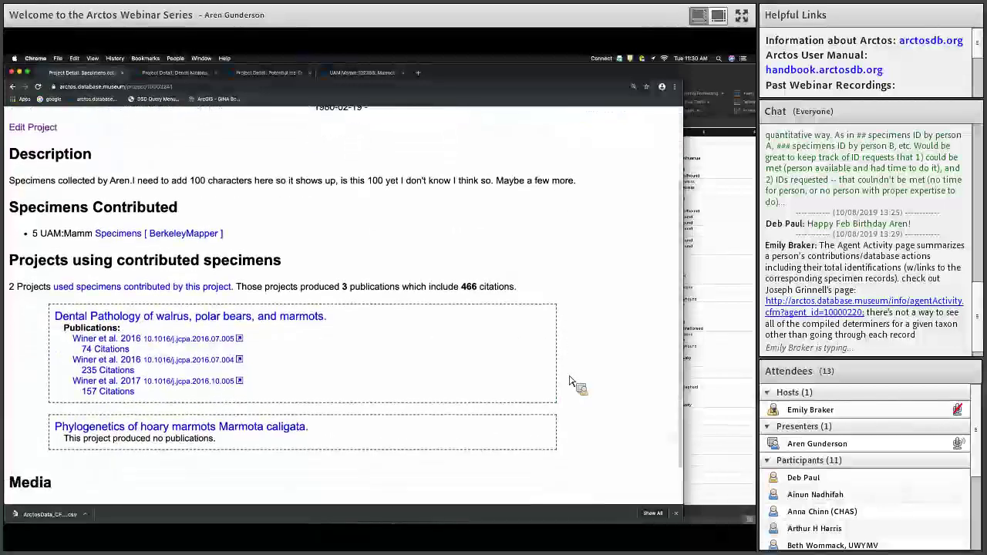
scroll(575, 380, down, 2)
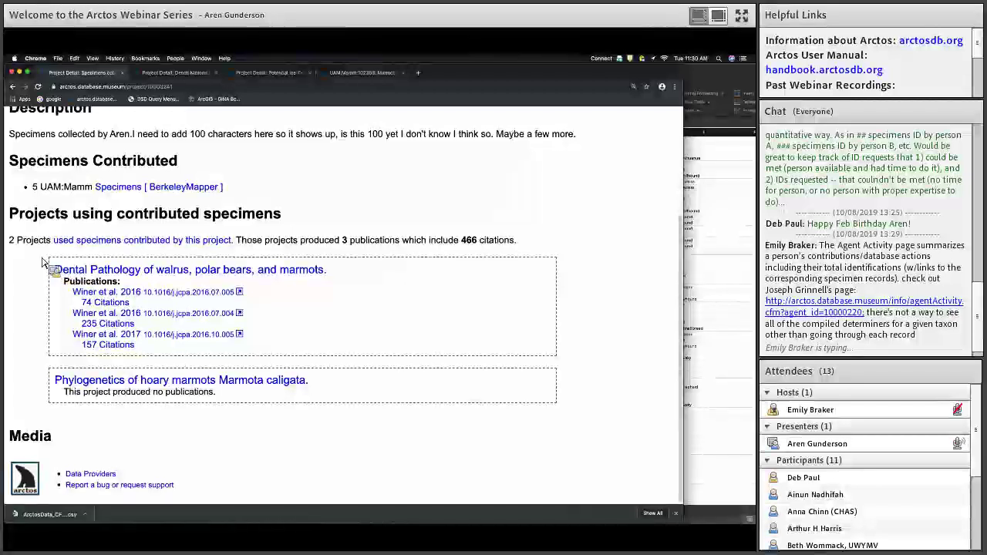
scroll(43, 263, up, 4)
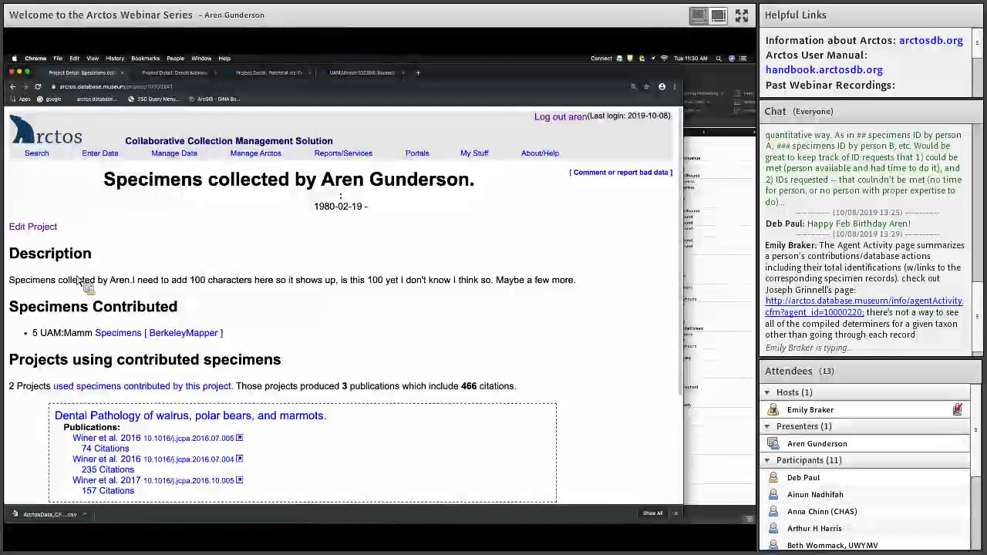
mouse_move(40, 156)
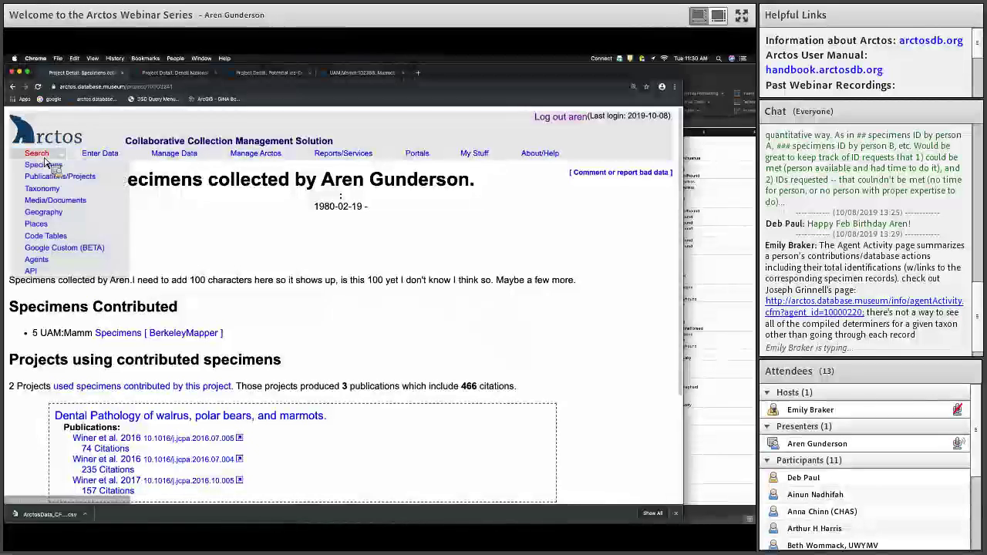
Search publications and projects by title 'US'.
click(49, 179)
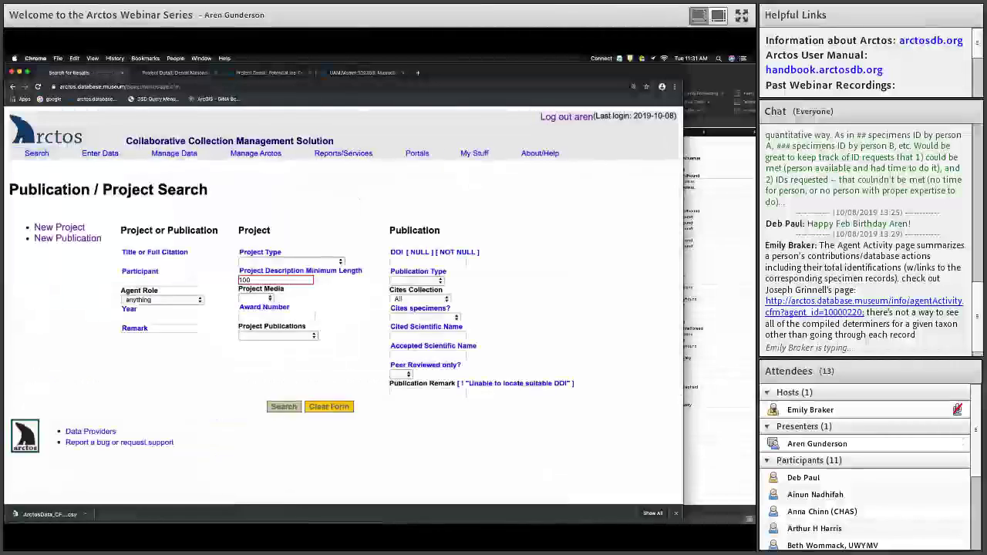
click(159, 266)
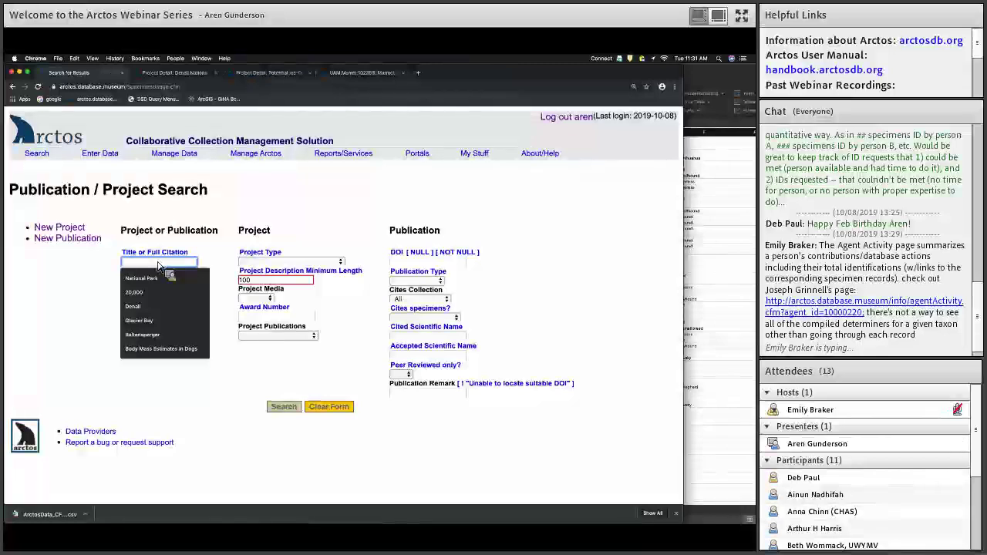
text(U)
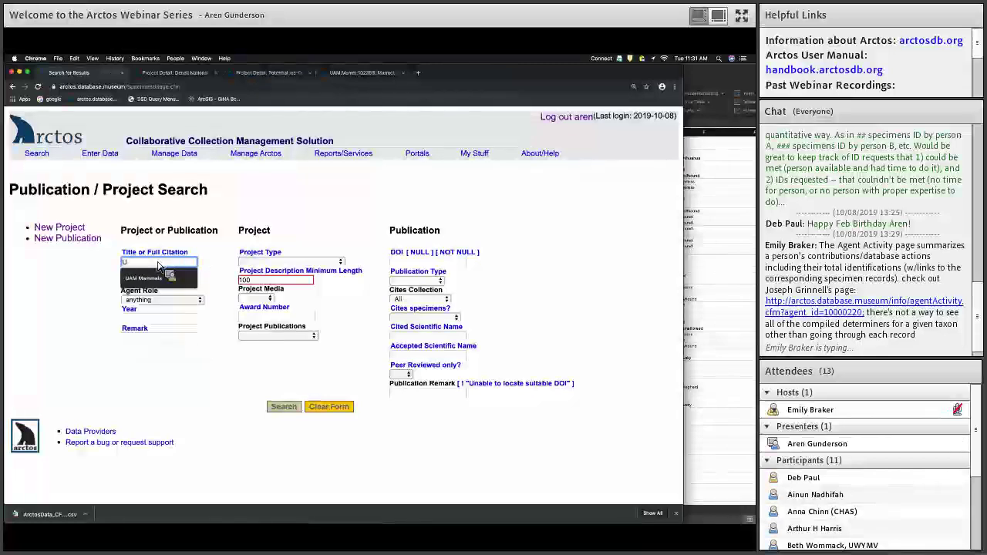
text(SFWS)
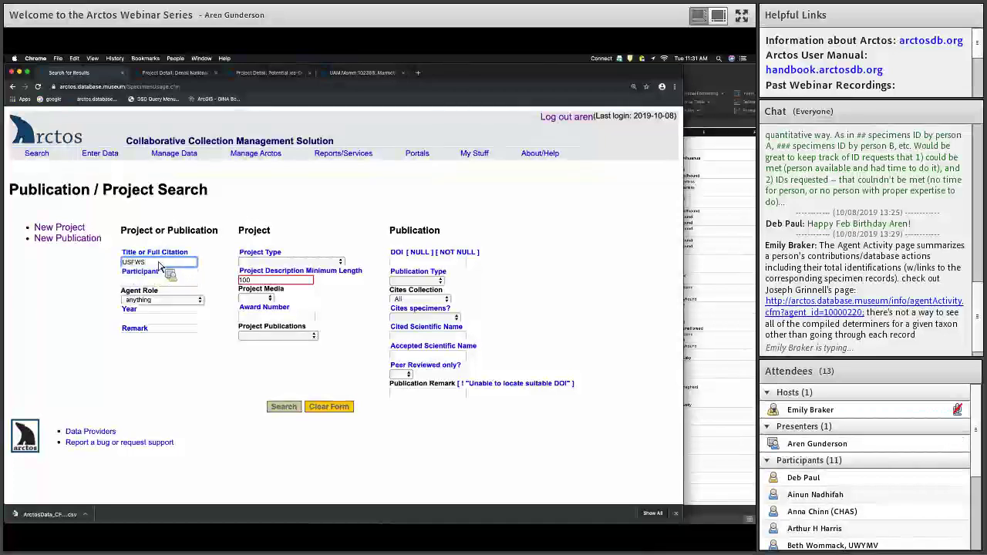
click(300, 410)
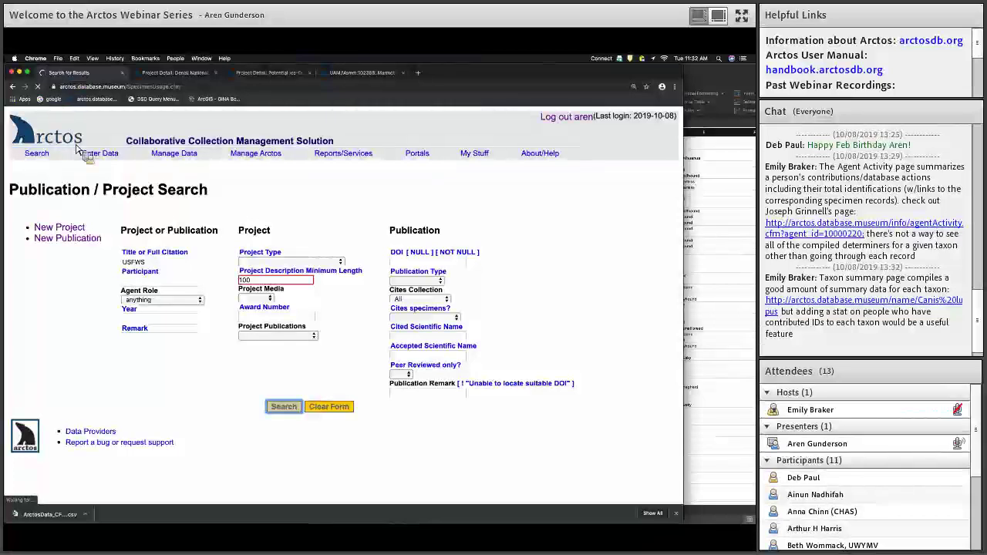
Search again with the title 'UAM Mammals' from the autofill suggestion.
click(140, 265)
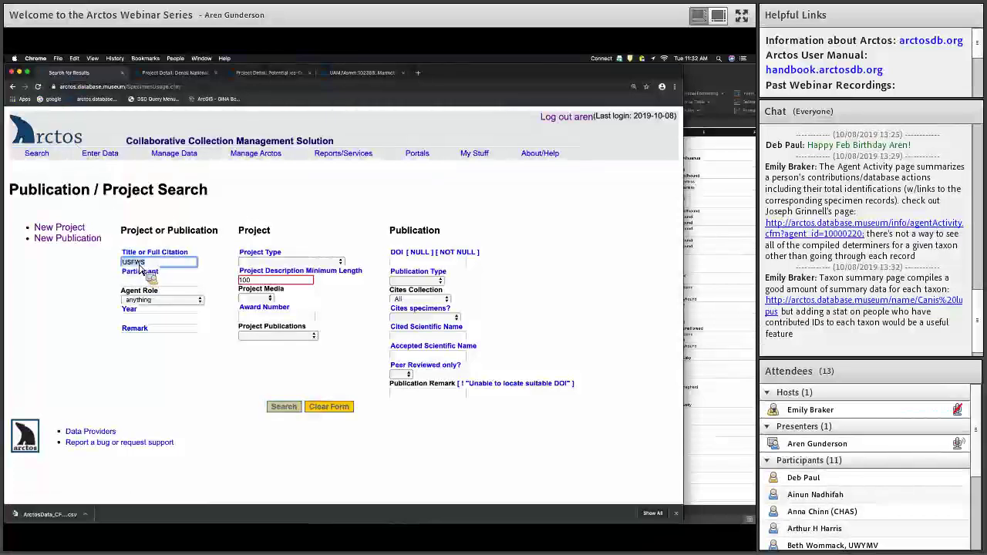
text(UAM Mammal)
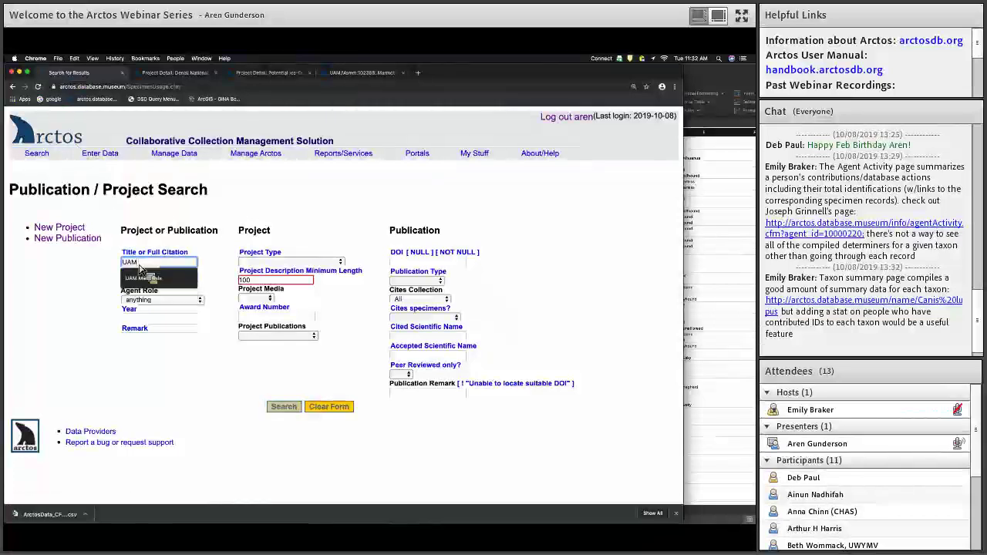
click(143, 277)
click(297, 413)
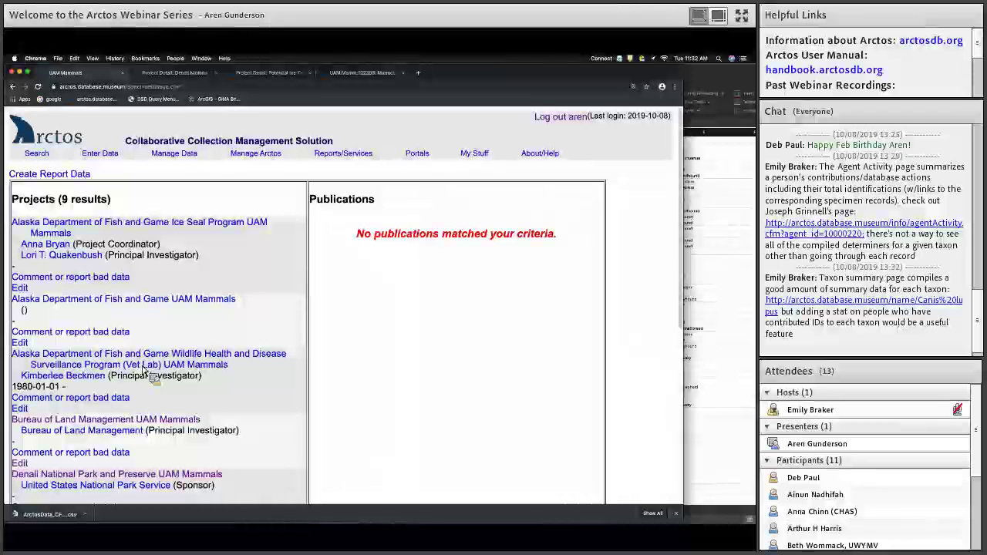
Open the 'US Fish and Wildlife Service UAM Mammals' project from the results.
scroll(62, 415, down, 2)
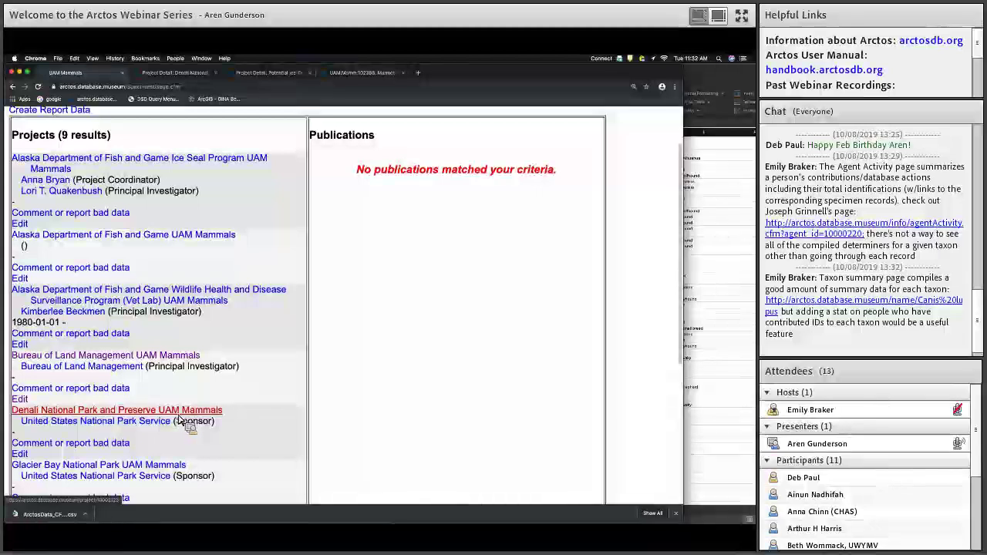
scroll(147, 251, up, 1)
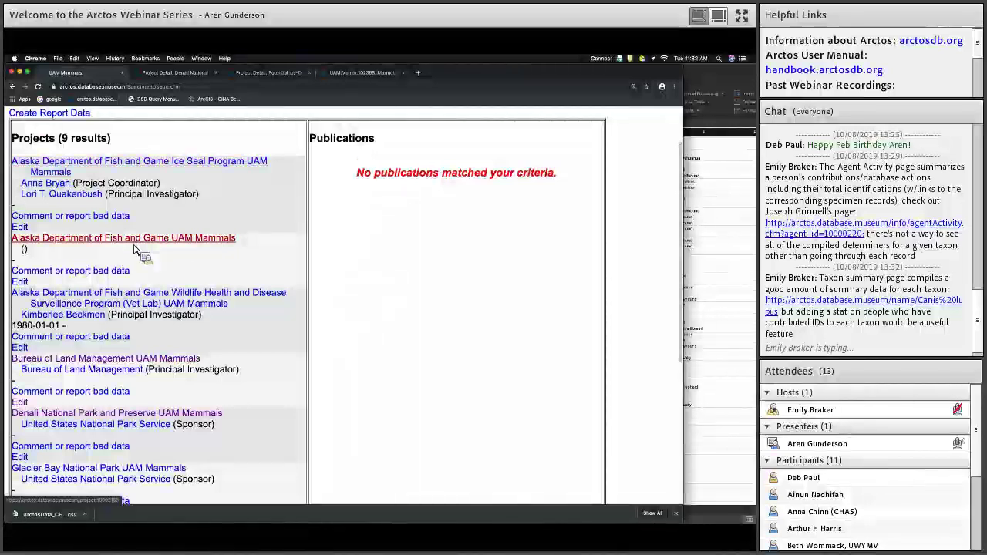
scroll(151, 309, down, 1)
scroll(151, 309, down, 5)
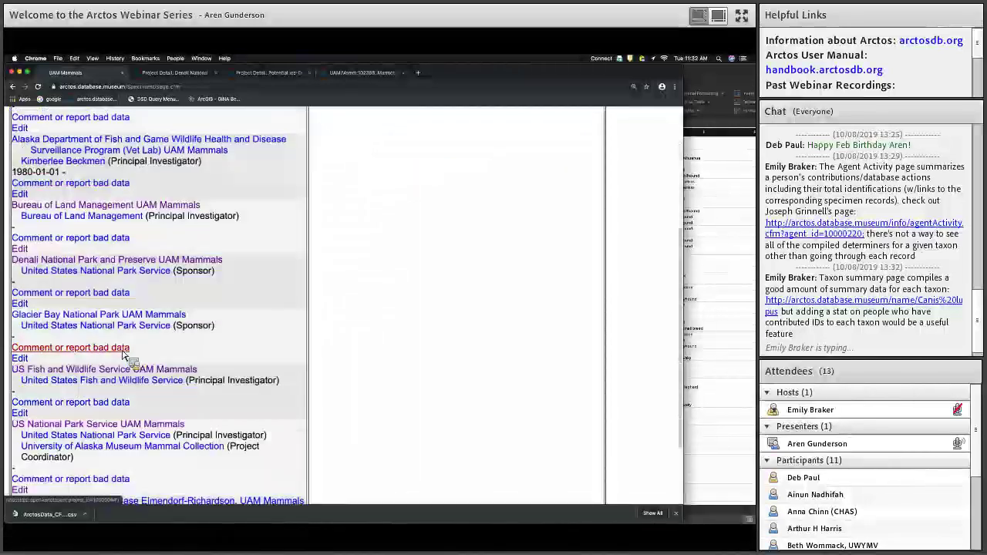
click(115, 371)
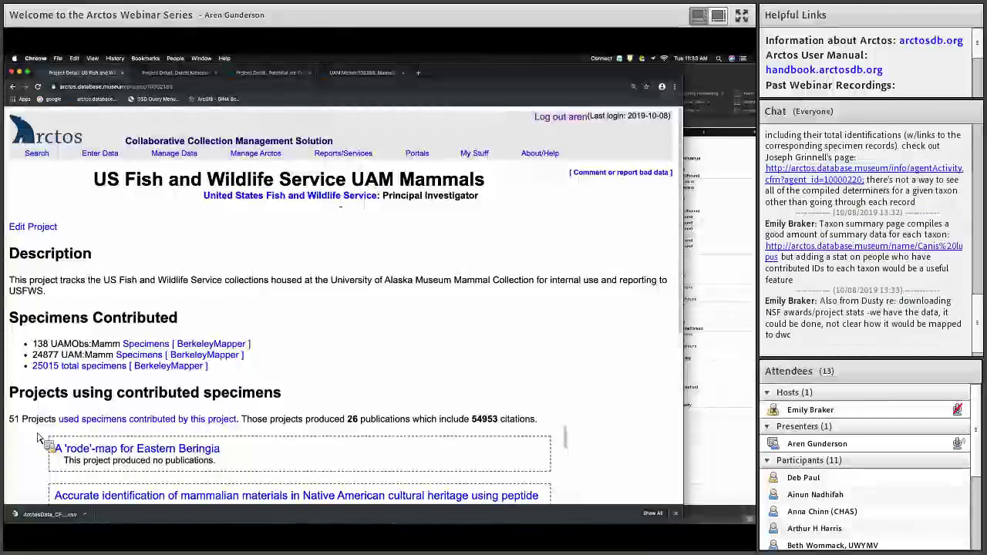
scroll(37, 438, down, 2)
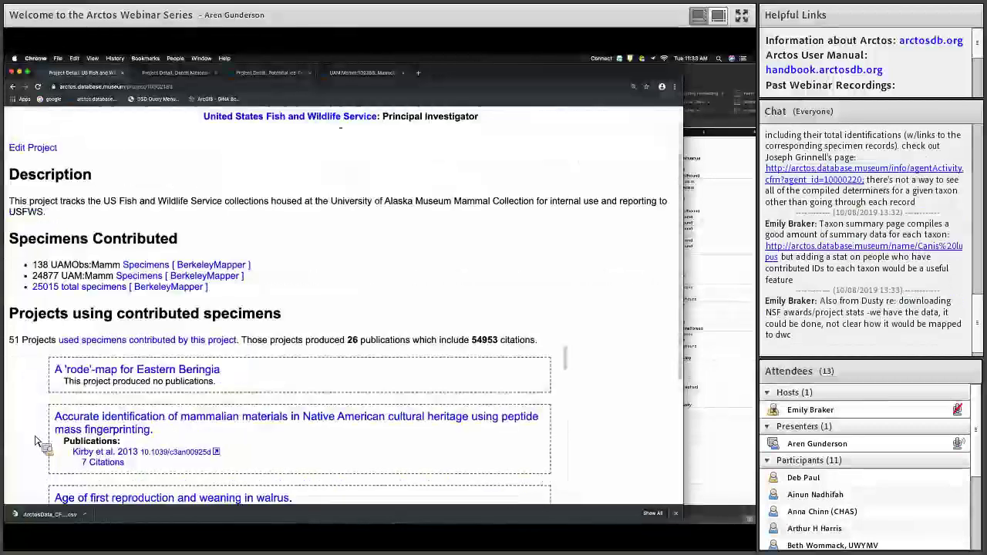
scroll(35, 441, down, 3)
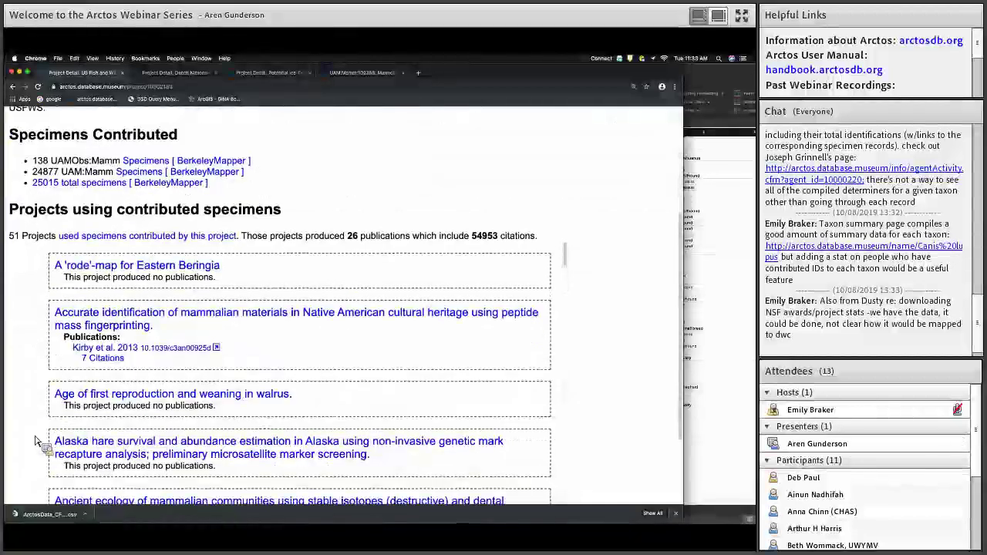
scroll(35, 442, down, 1)
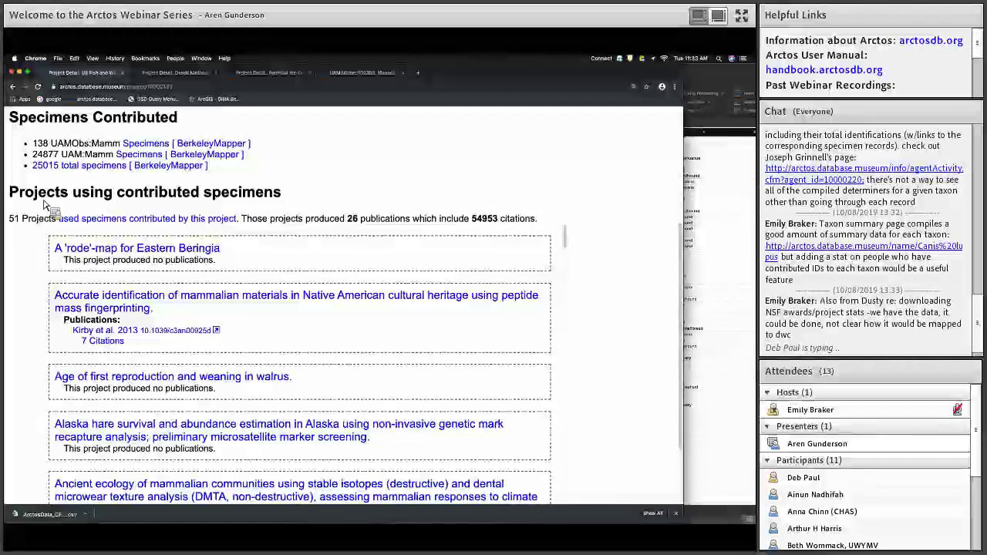
click(71, 166)
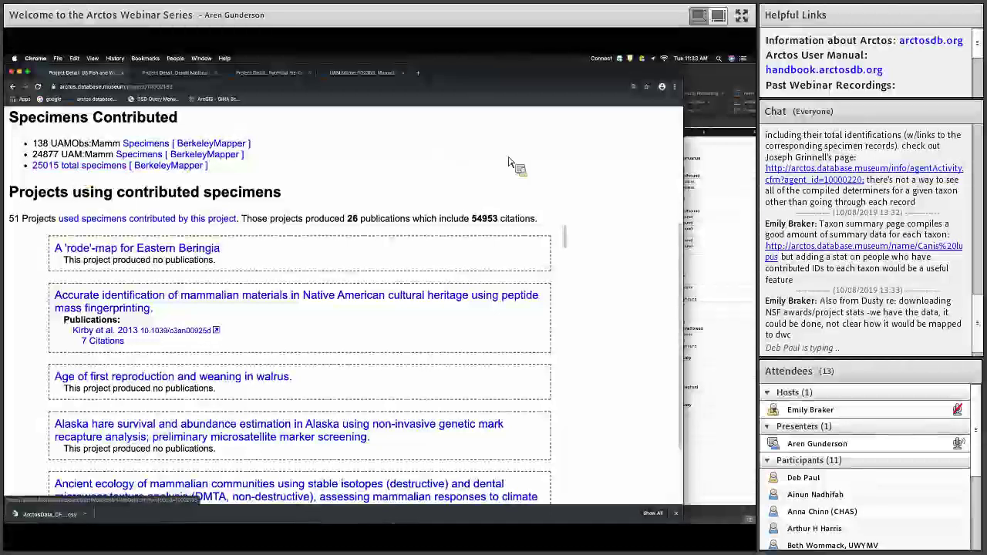
scroll(509, 162, up, 5)
scroll(419, 322, down, 1)
scroll(630, 378, down, 6)
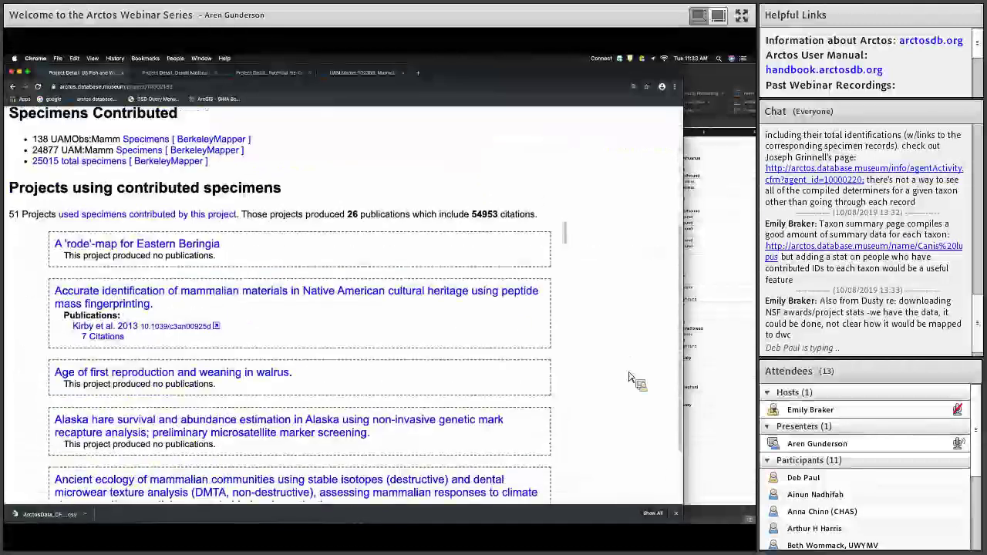
scroll(629, 378, down, 1)
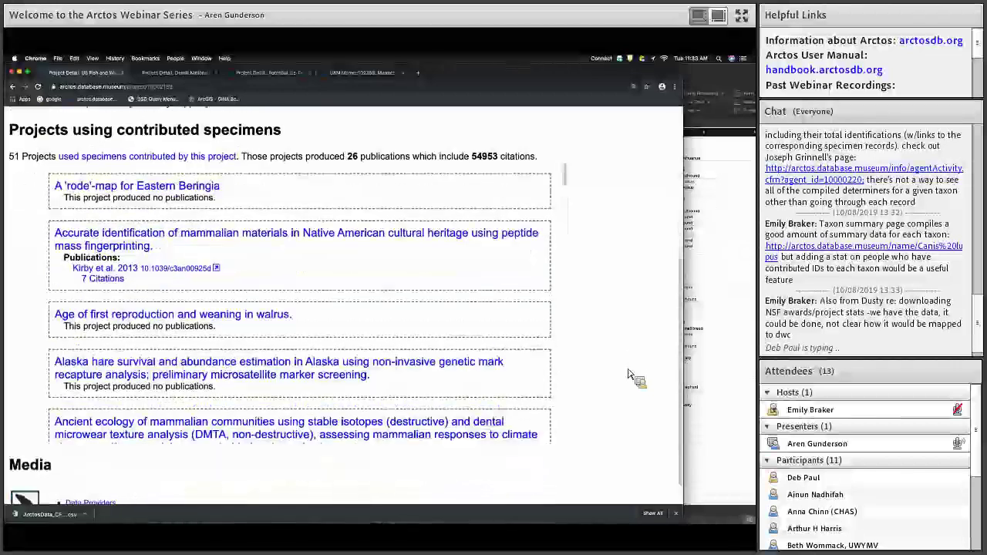
scroll(618, 367, down, 4)
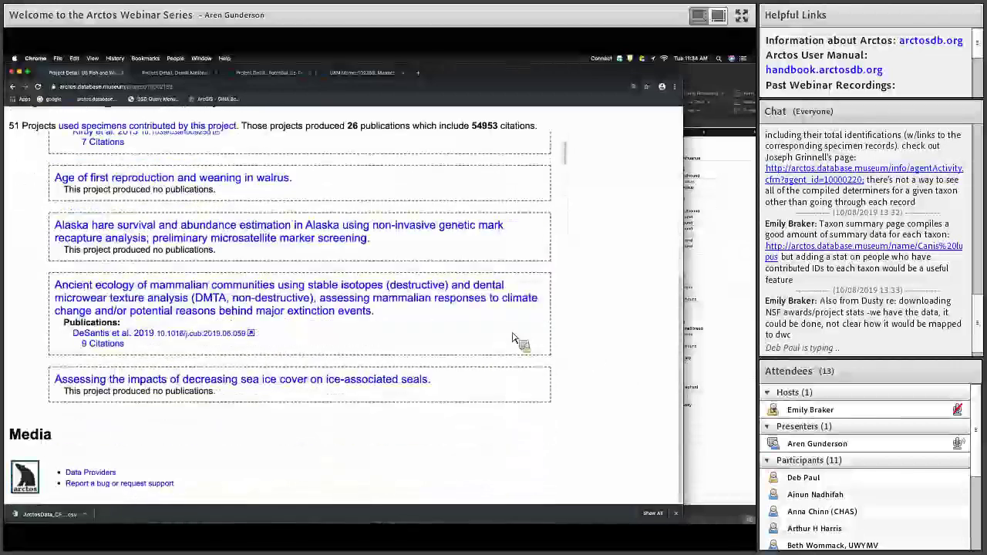
scroll(513, 339, down, 10)
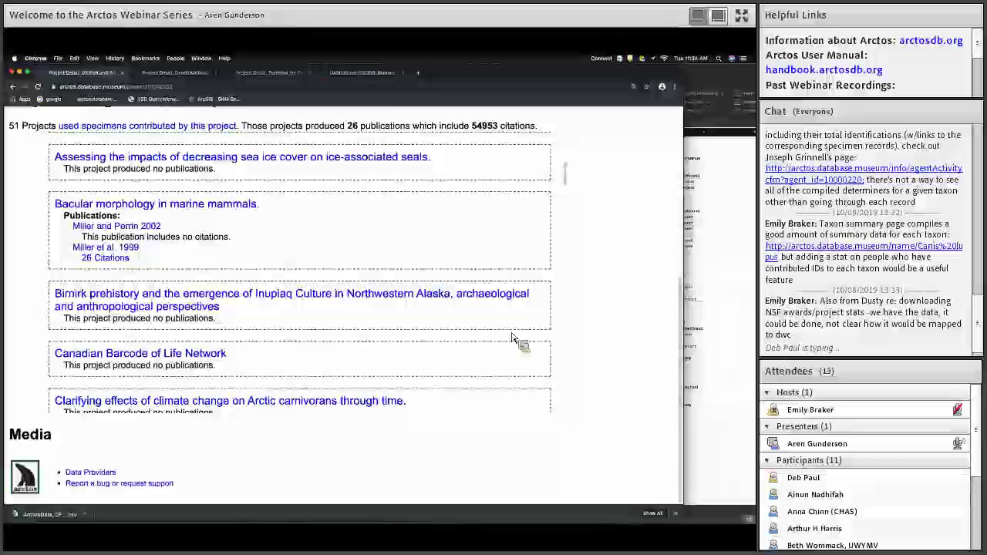
scroll(513, 340, down, 1)
scroll(513, 339, down, 6)
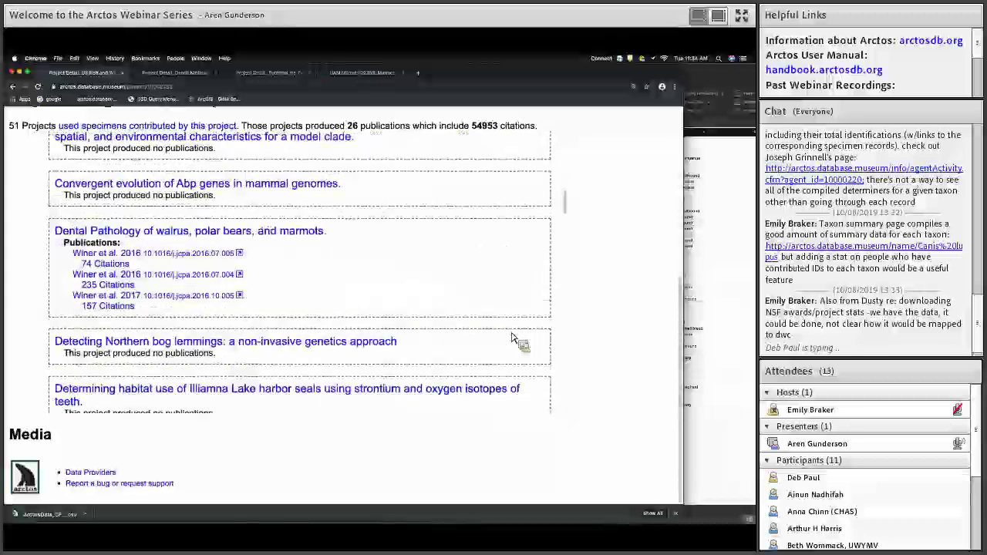
scroll(513, 340, down, 8)
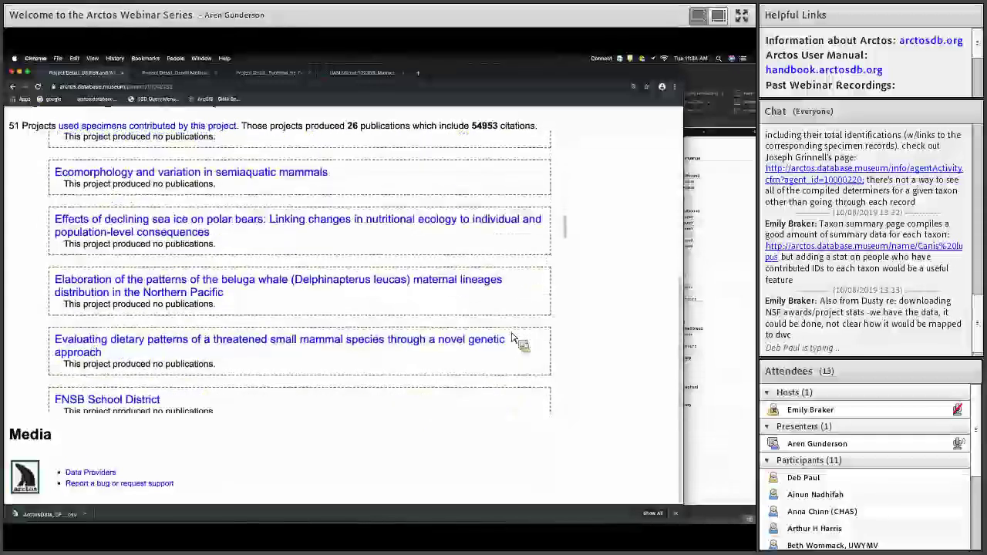
scroll(418, 347, down, 5)
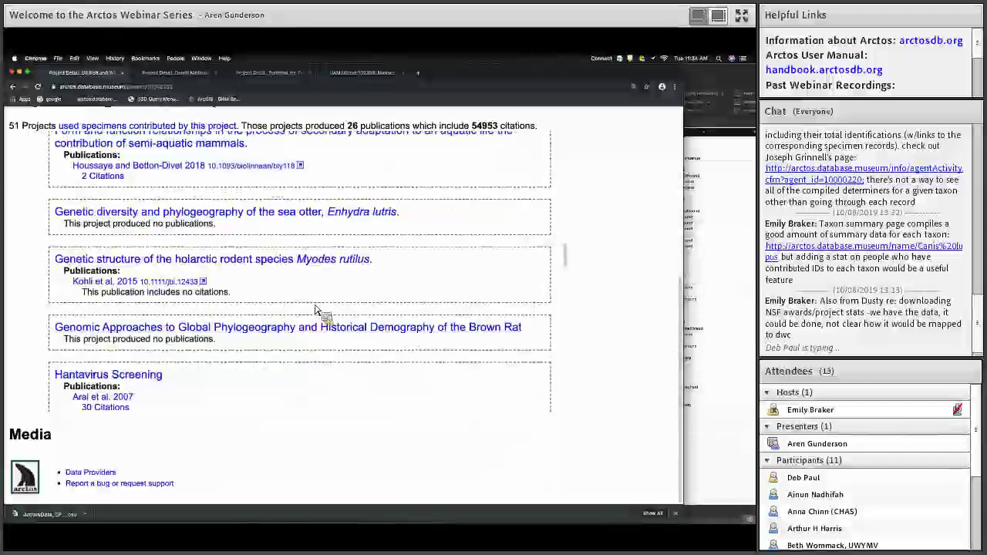
scroll(316, 308, down, 4)
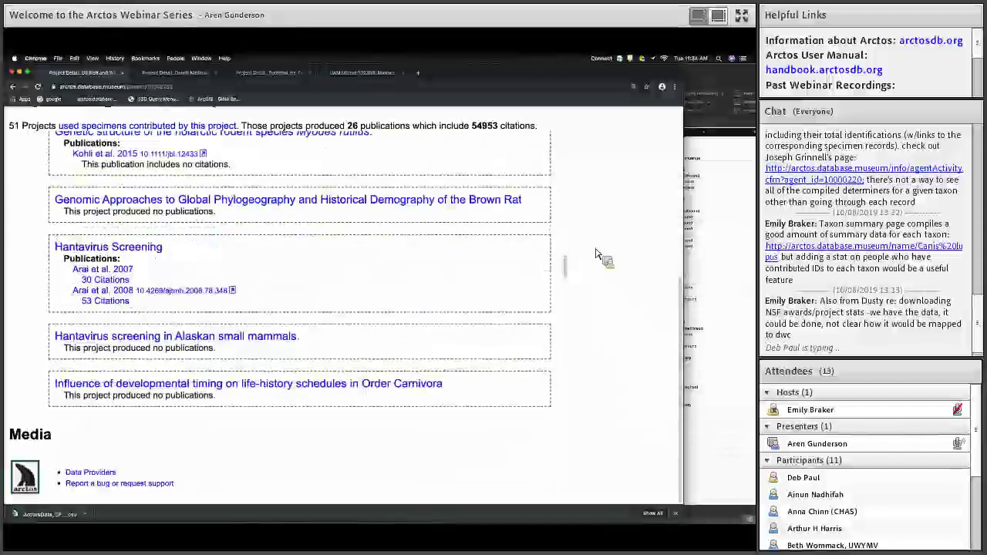
scroll(595, 255, up, 2)
scroll(363, 319, down, 1)
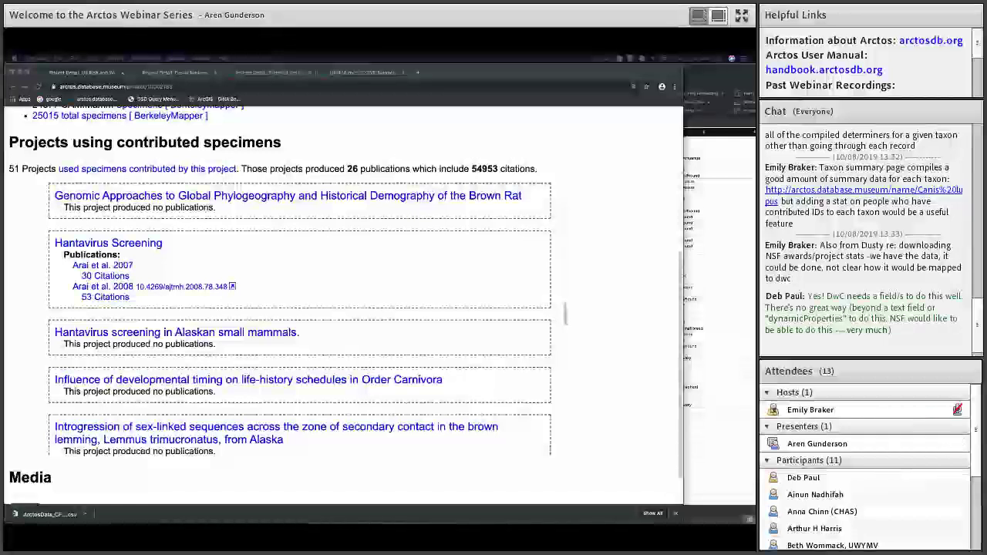
scroll(384, 295, up, 1)
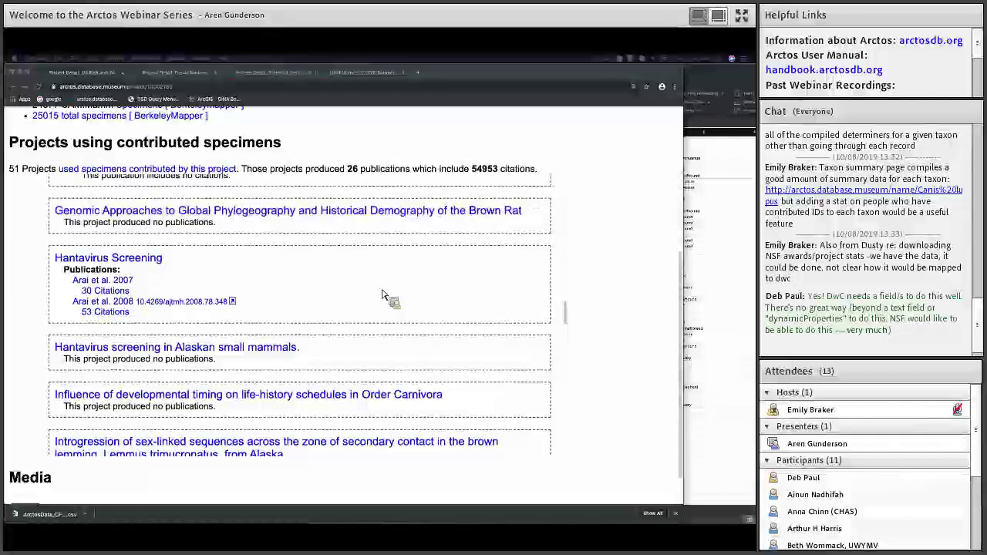
scroll(383, 295, up, 10)
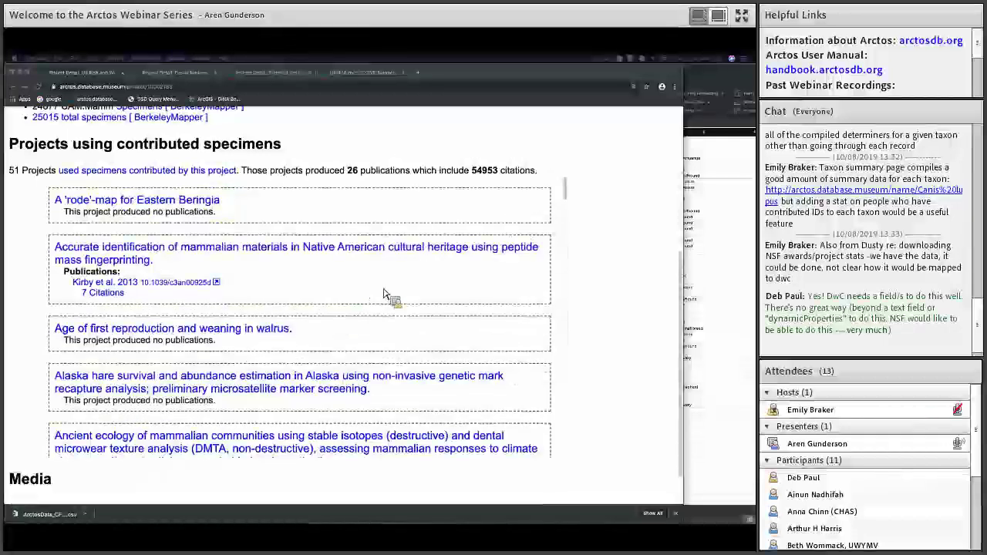
scroll(464, 276, up, 6)
scroll(551, 242, up, 1)
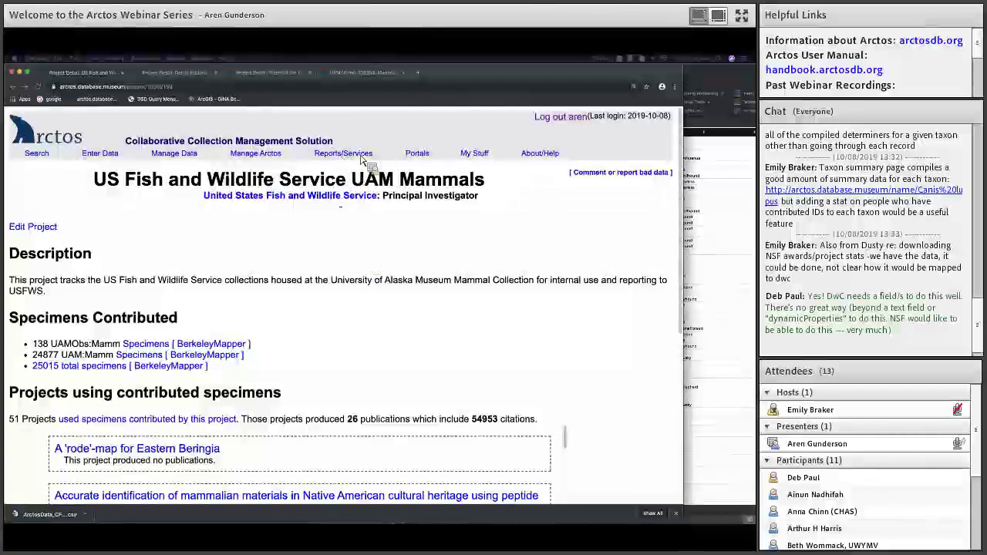
mouse_move(361, 158)
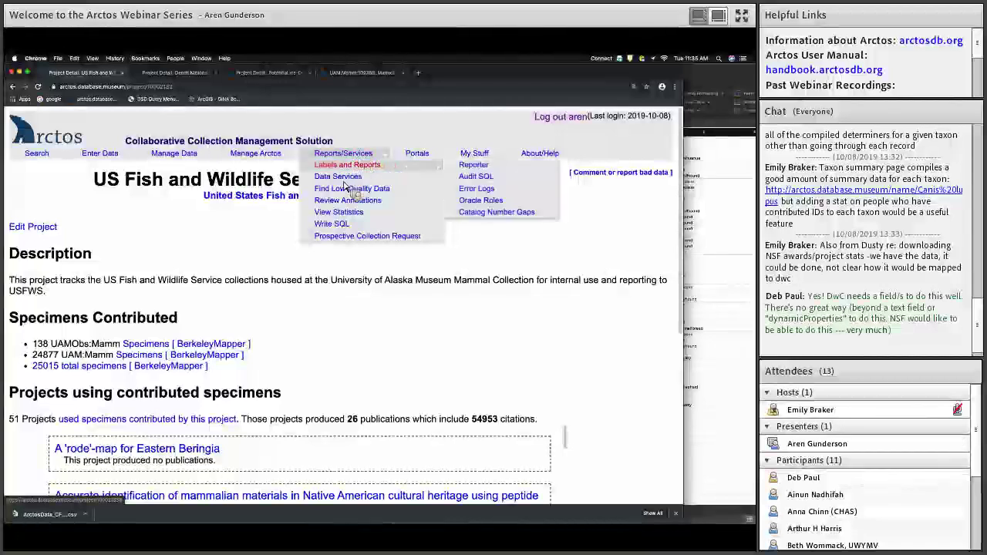
mouse_move(347, 214)
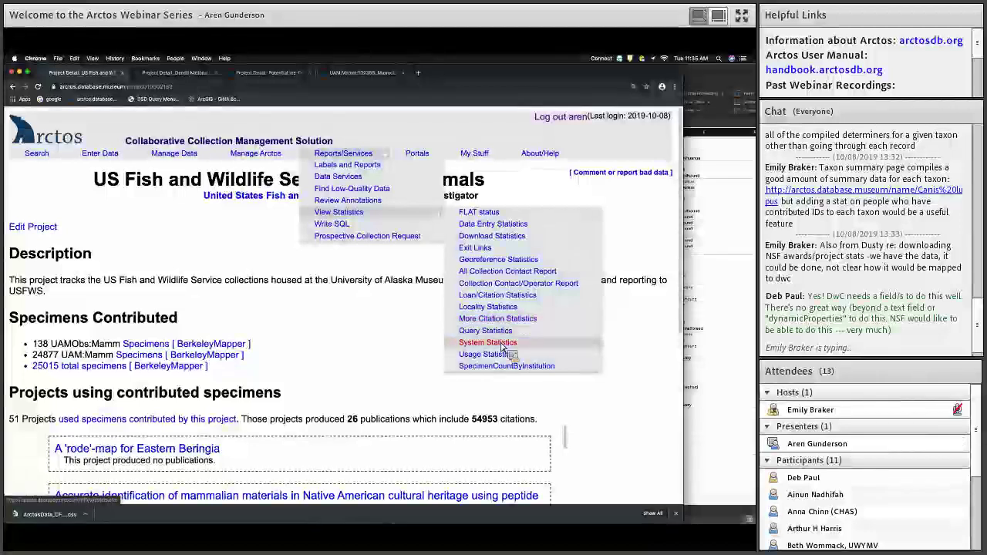
click(501, 349)
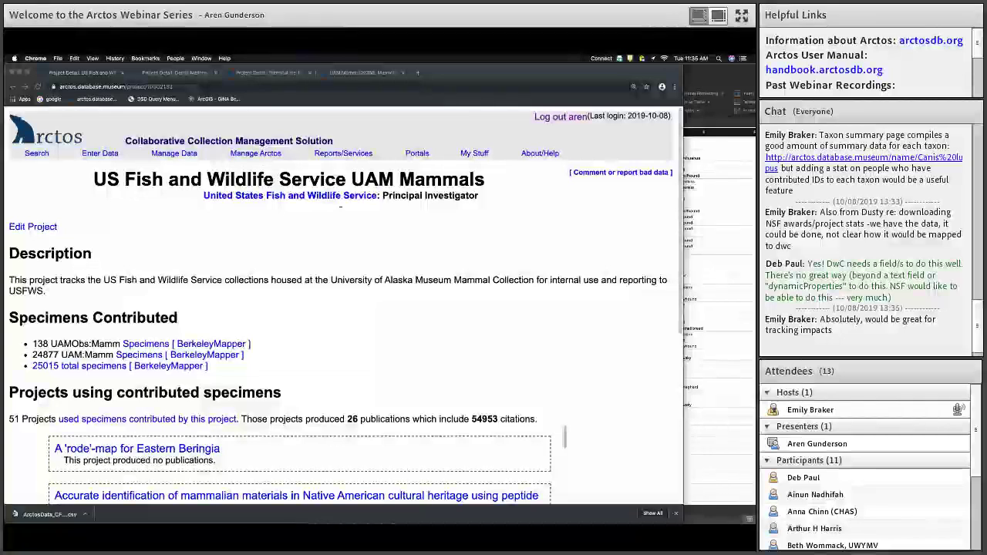
click(202, 321)
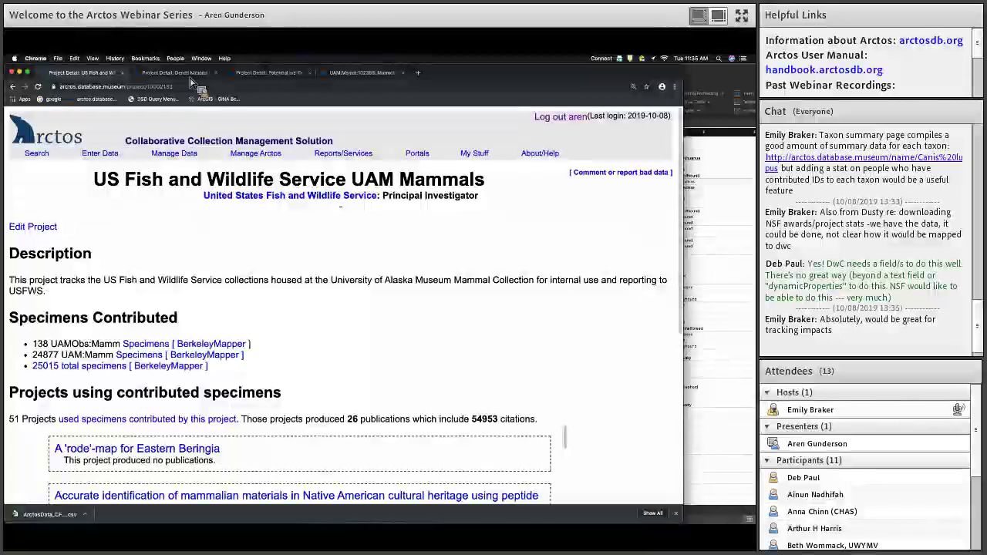
click(347, 74)
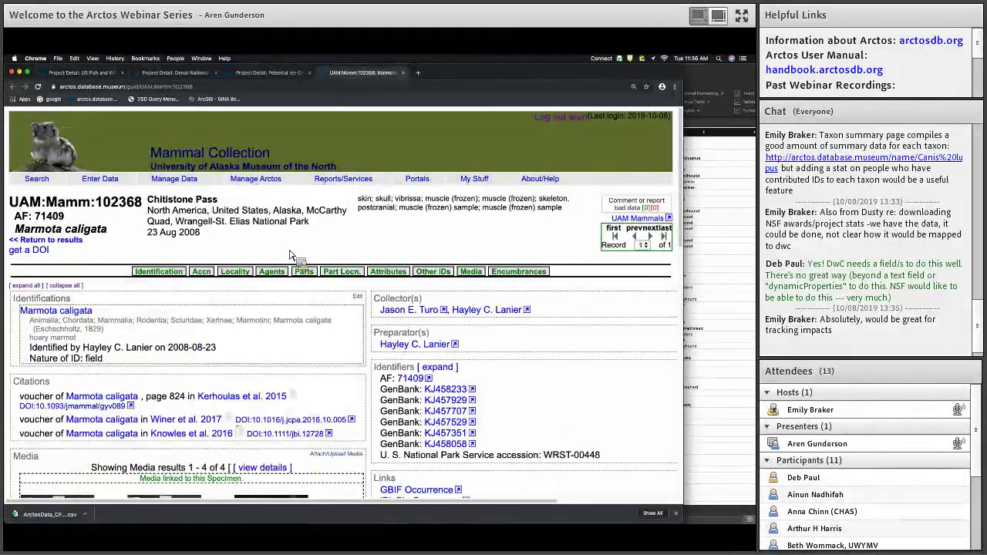
scroll(257, 322, down, 1)
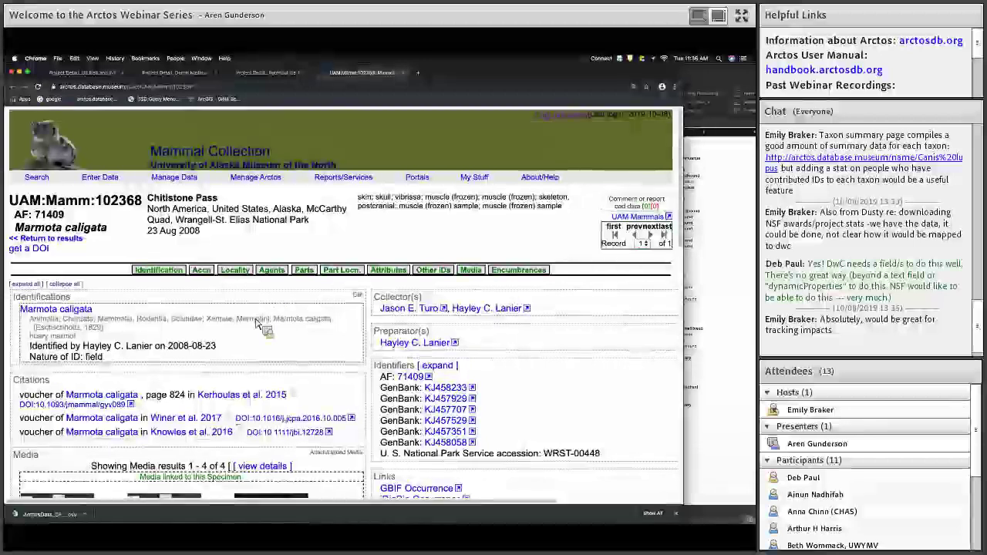
scroll(257, 323, down, 1)
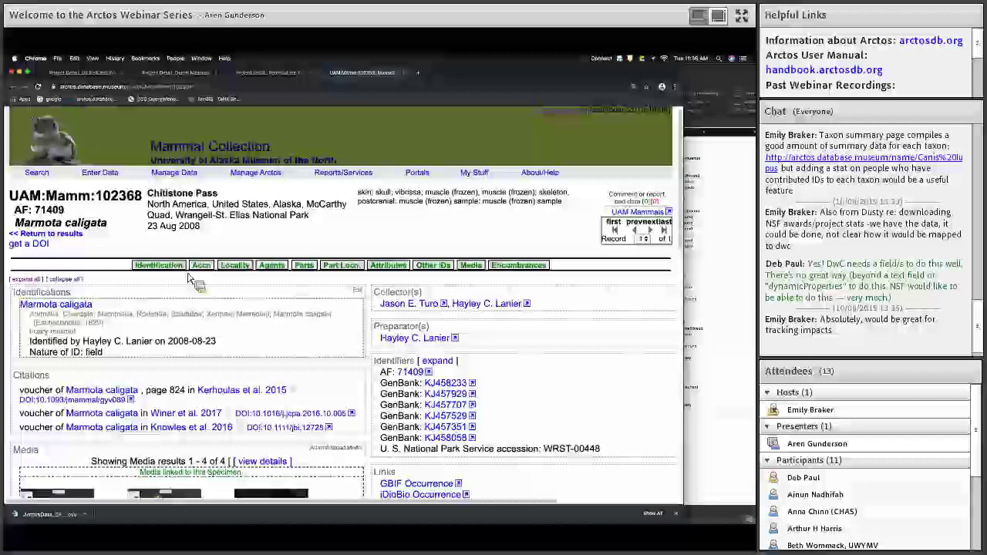
scroll(188, 279, down, 1)
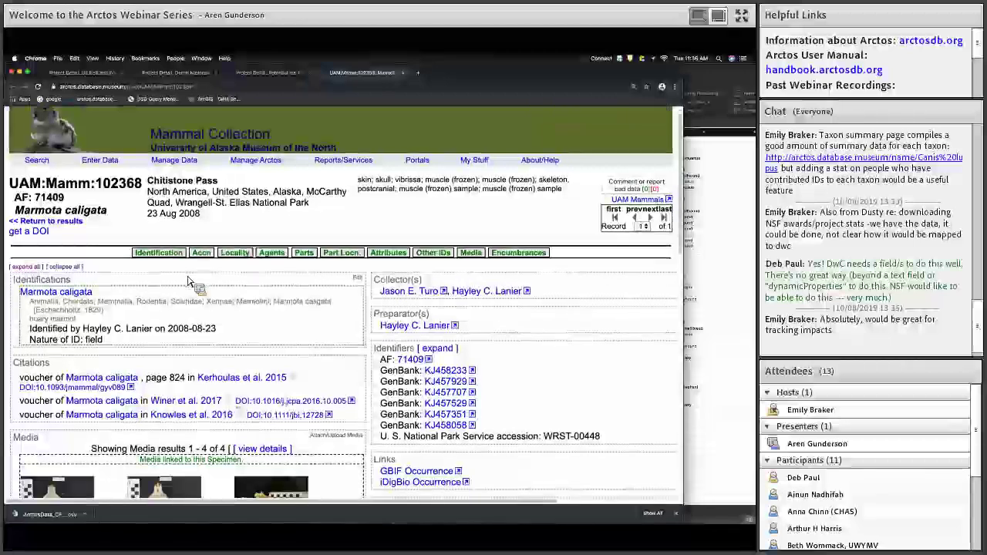
scroll(188, 280, down, 3)
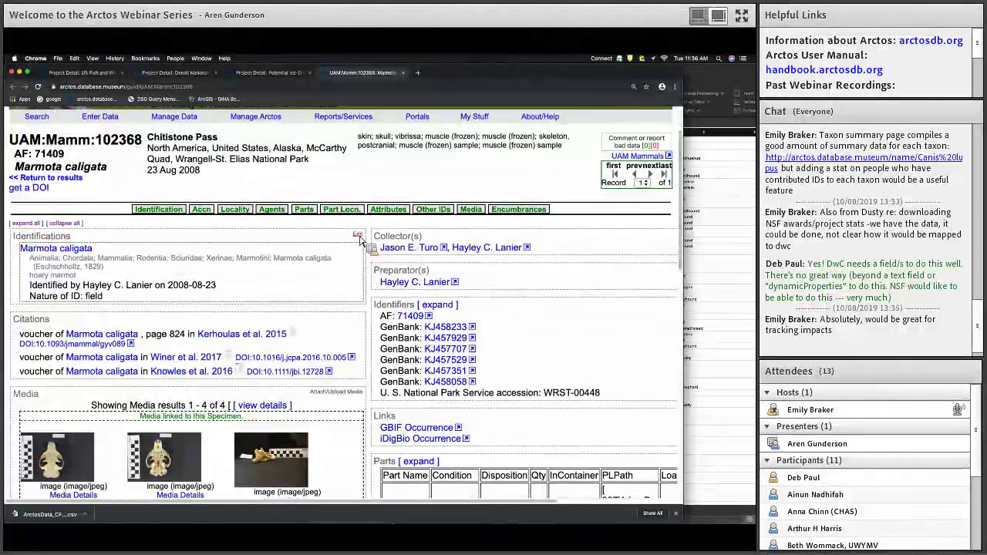
click(358, 236)
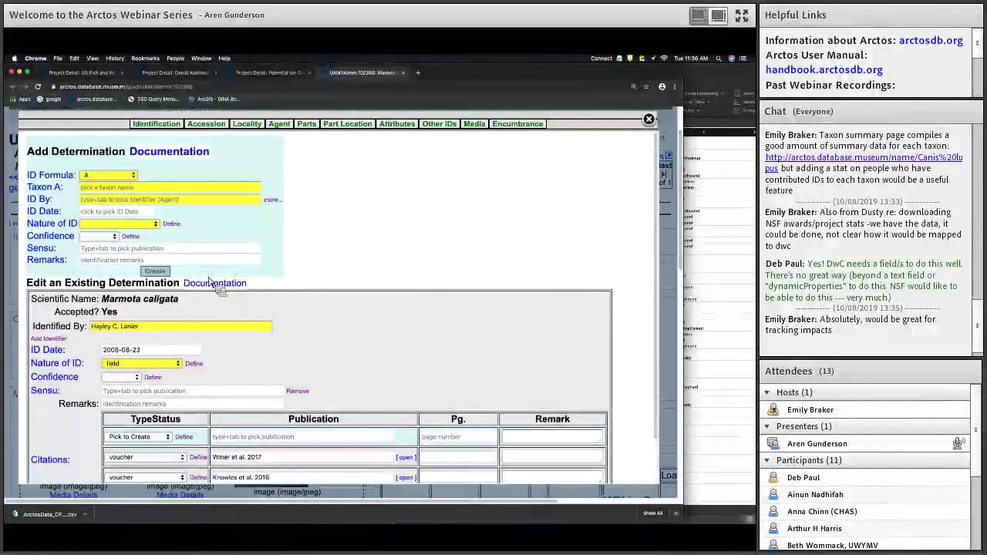
scroll(259, 380, down, 2)
scroll(259, 380, down, 2)
scroll(260, 379, up, 4)
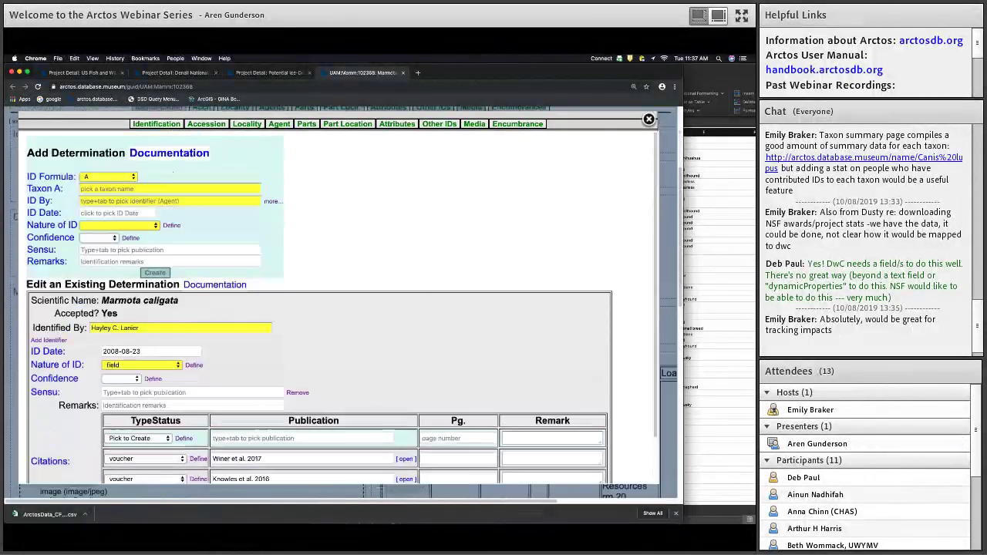
click(649, 120)
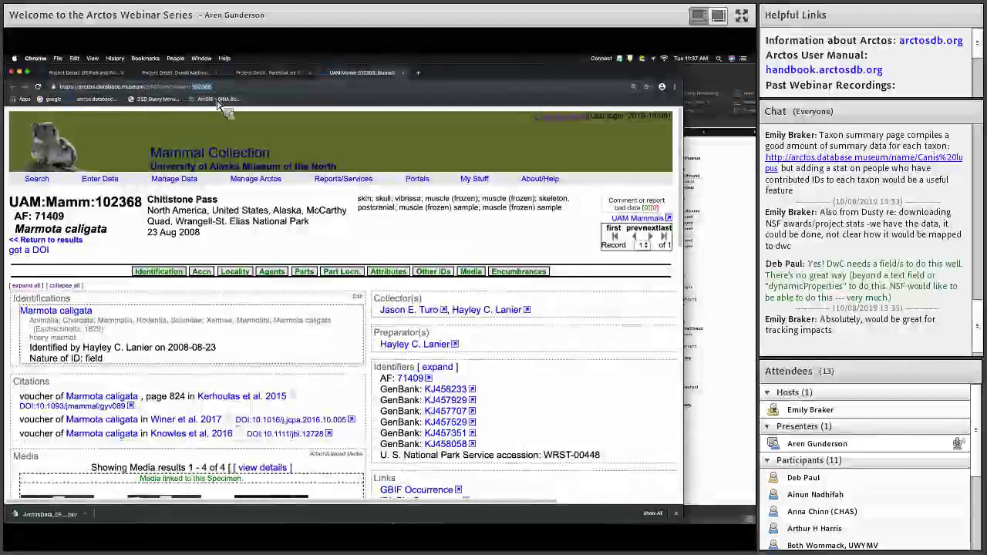
Load specimen UAM:Mamm:85469 and open its identification edit form.
text(85489)
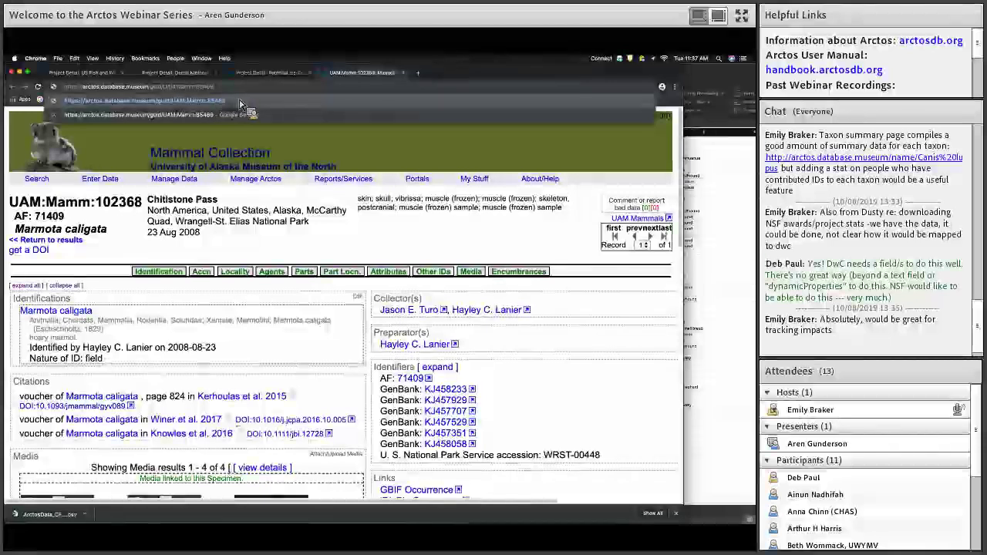
click(220, 102)
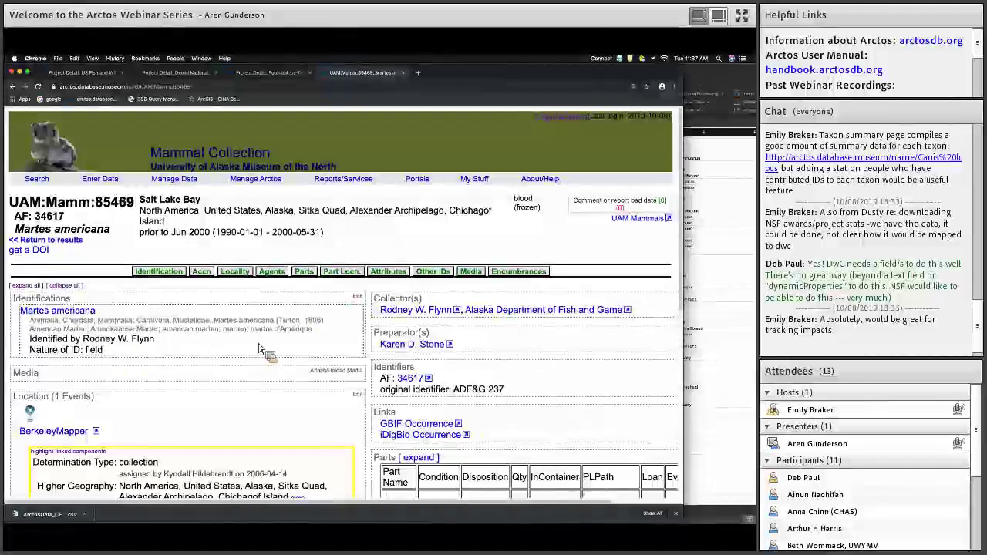
click(357, 299)
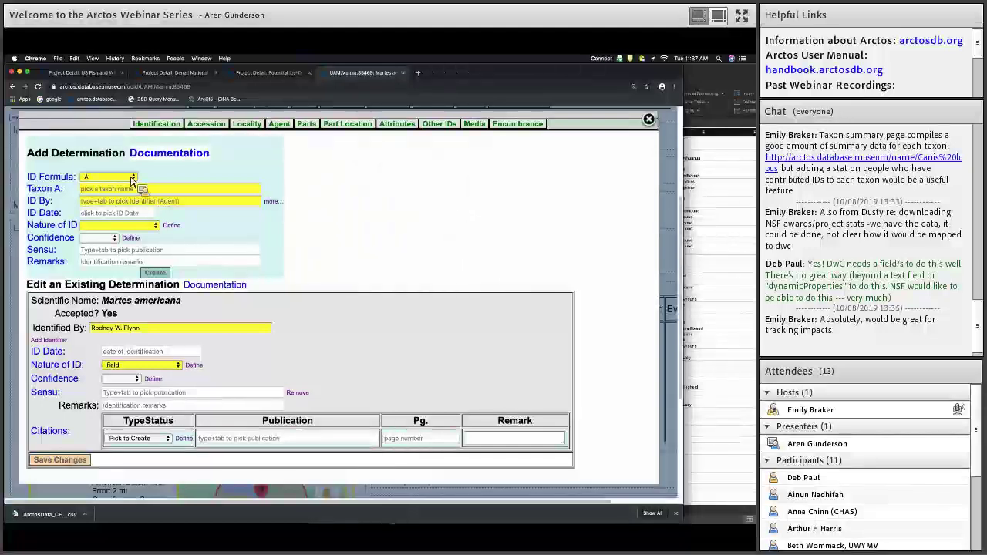
Keep ID formula A and set Taxon A to Lontra canadensis.
click(131, 178)
click(112, 182)
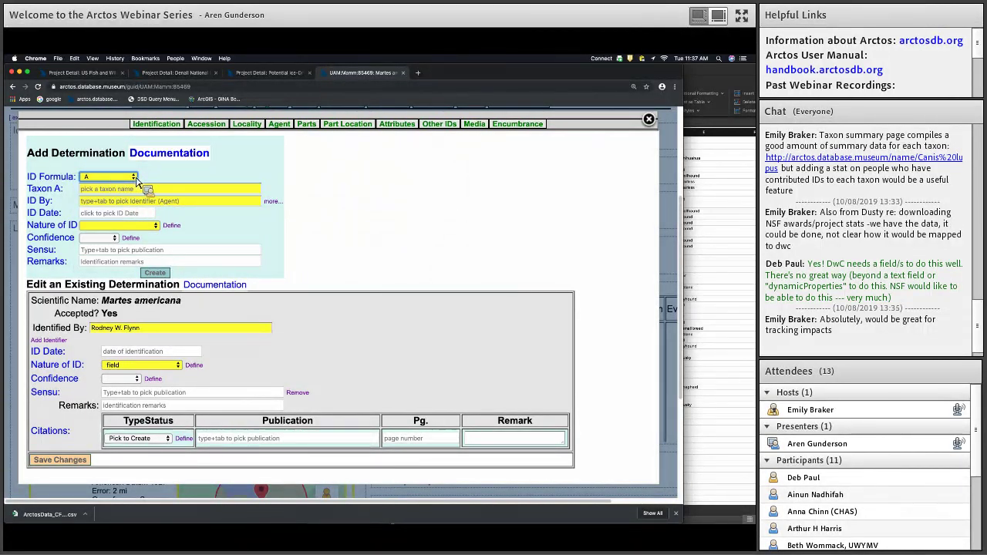
click(124, 191)
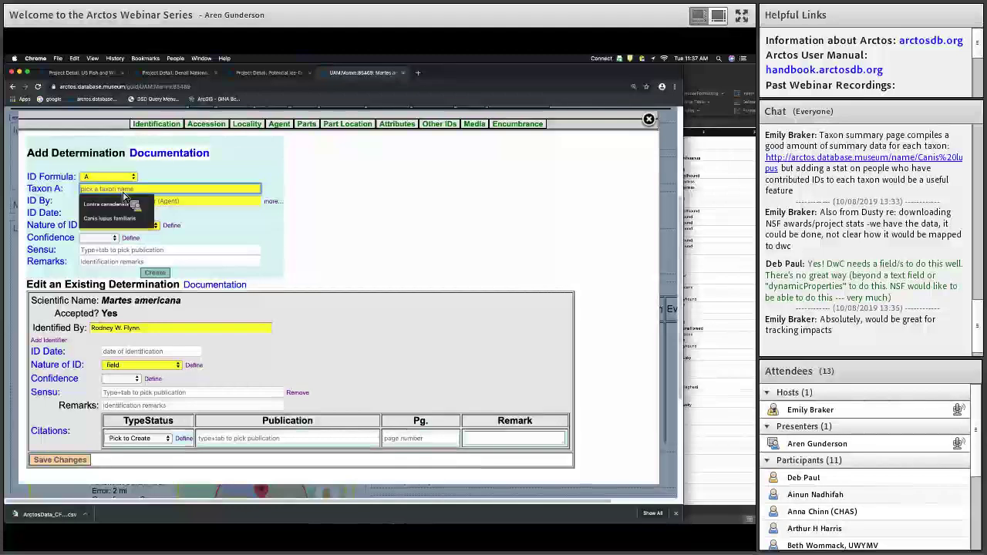
click(115, 204)
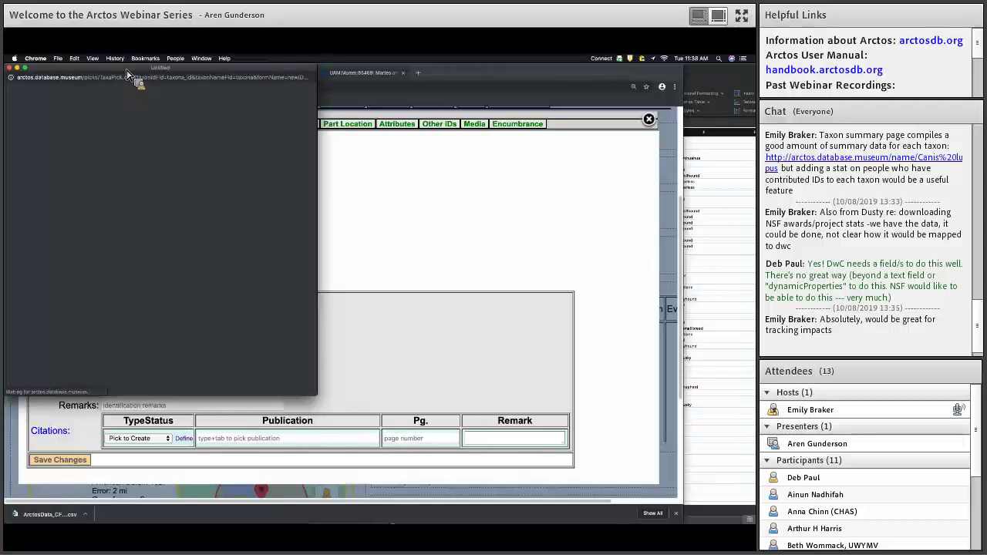
drag(127, 73, 414, 74)
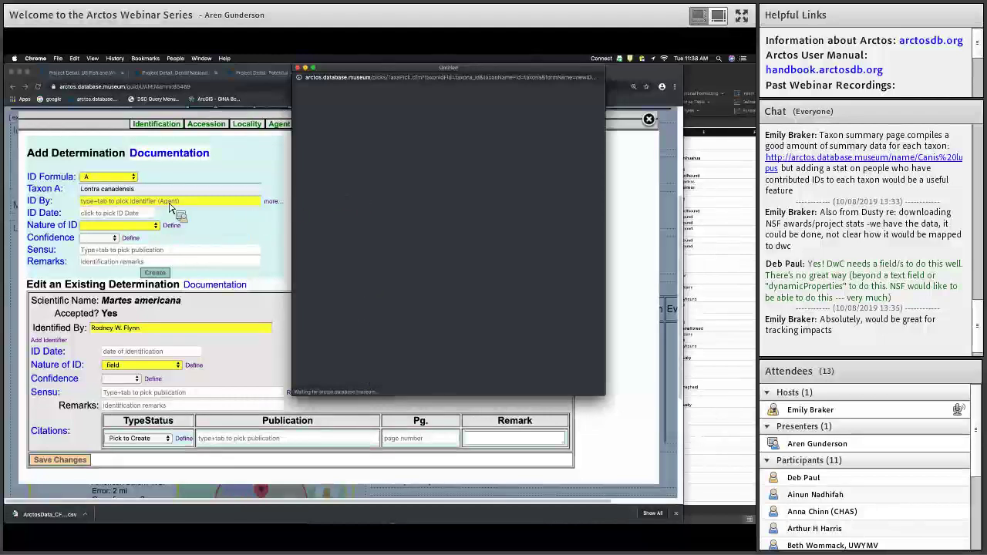
drag(534, 68, 662, 105)
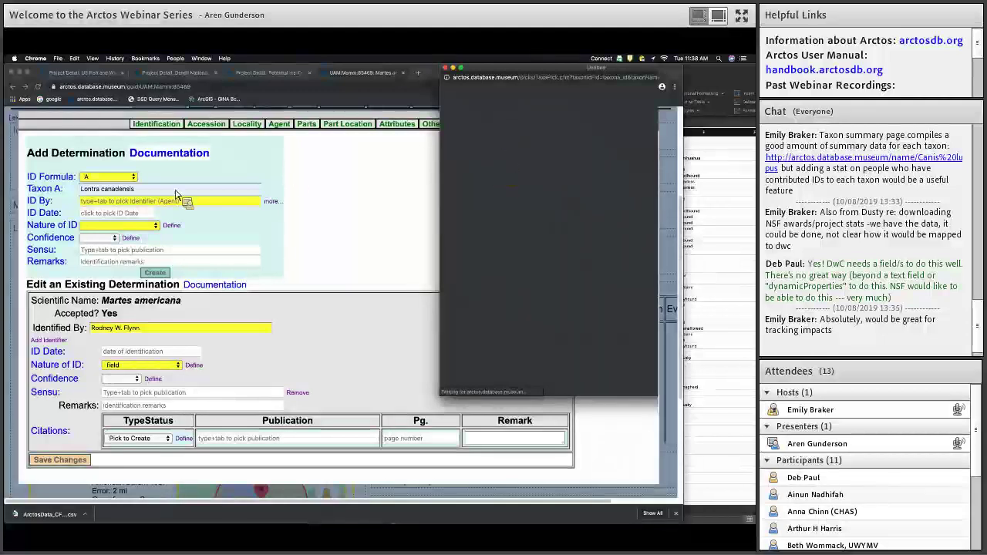
Fill ID By with the collection manager's agent name and begin the 2019-10-05 ID Date.
click(94, 204)
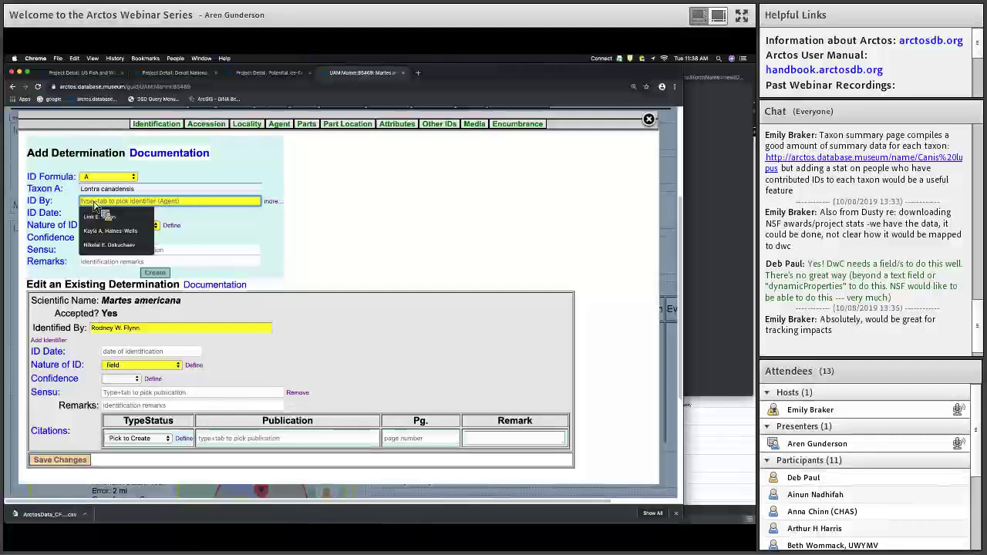
text(Aren)
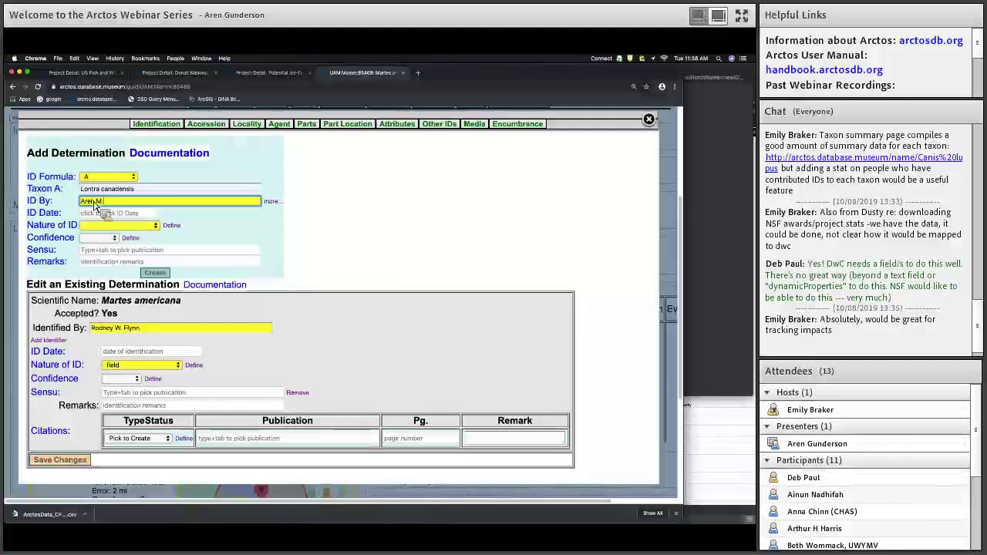
text( M)
key(Tab)
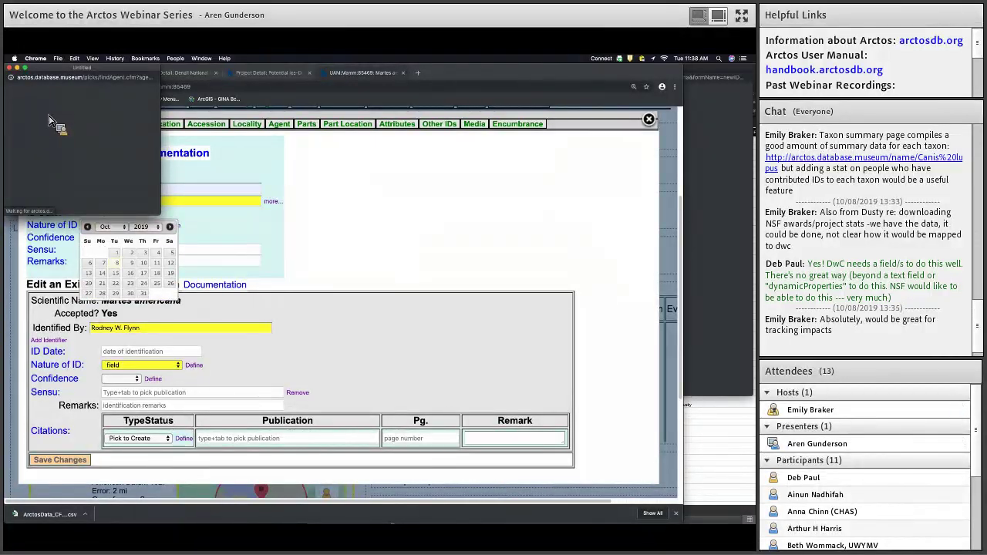
click(11, 67)
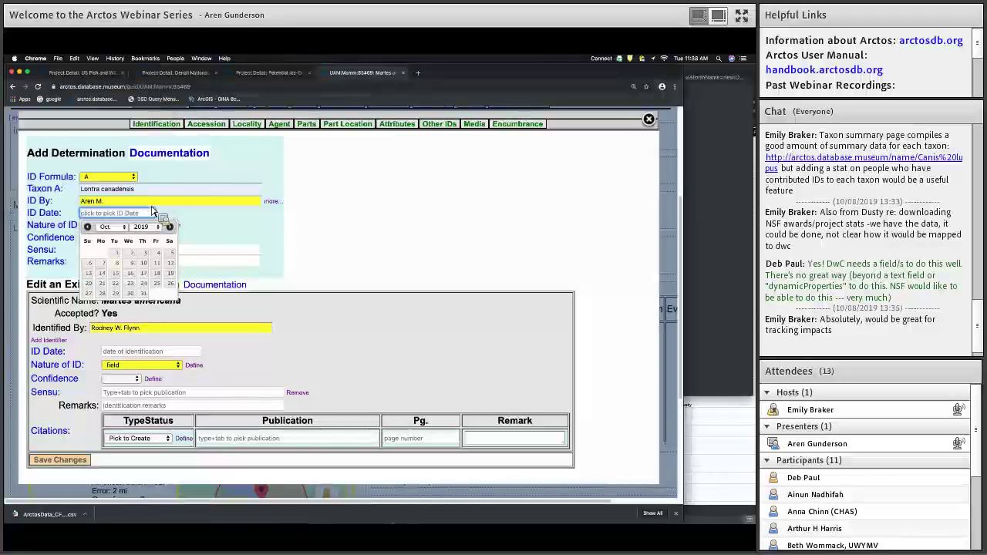
click(133, 202)
click(108, 214)
Enter 2019-10-05 as the identification date and look over the nature of ID options.
text(2019-10-05)
key(Tab)
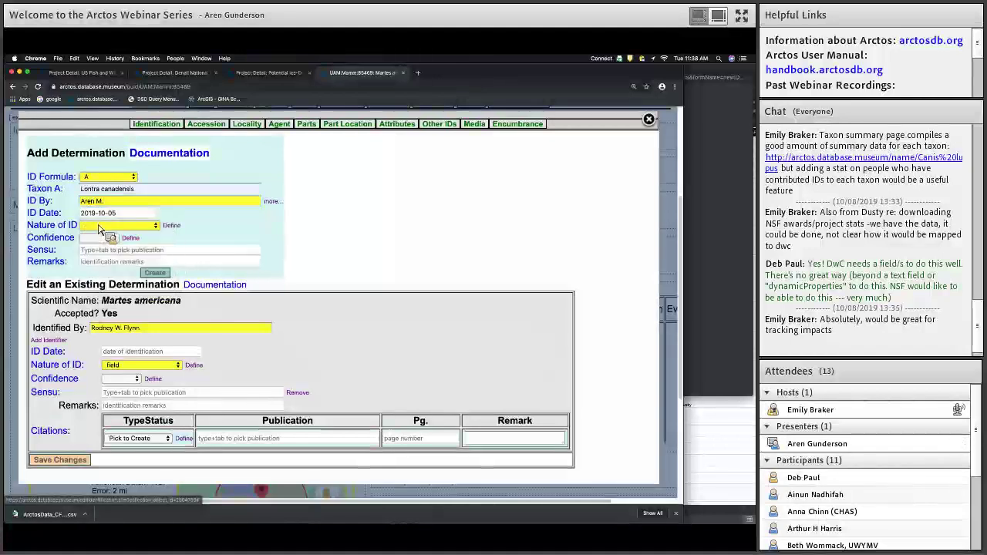
click(100, 226)
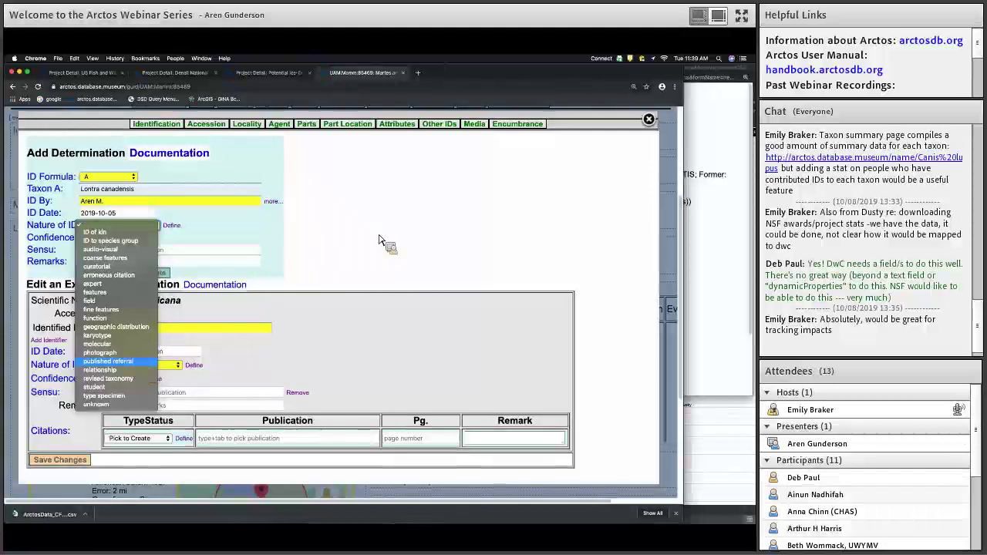
click(111, 230)
click(110, 230)
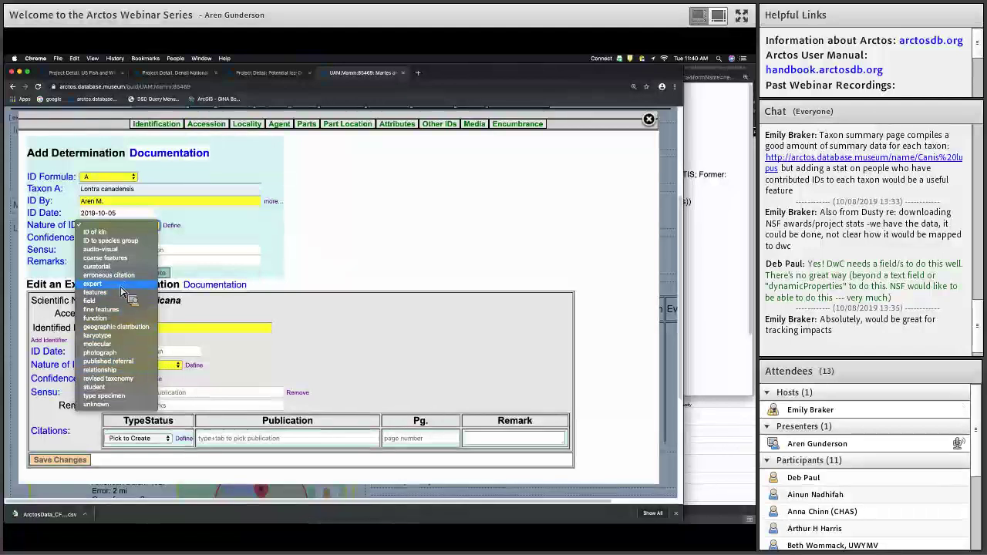
click(532, 227)
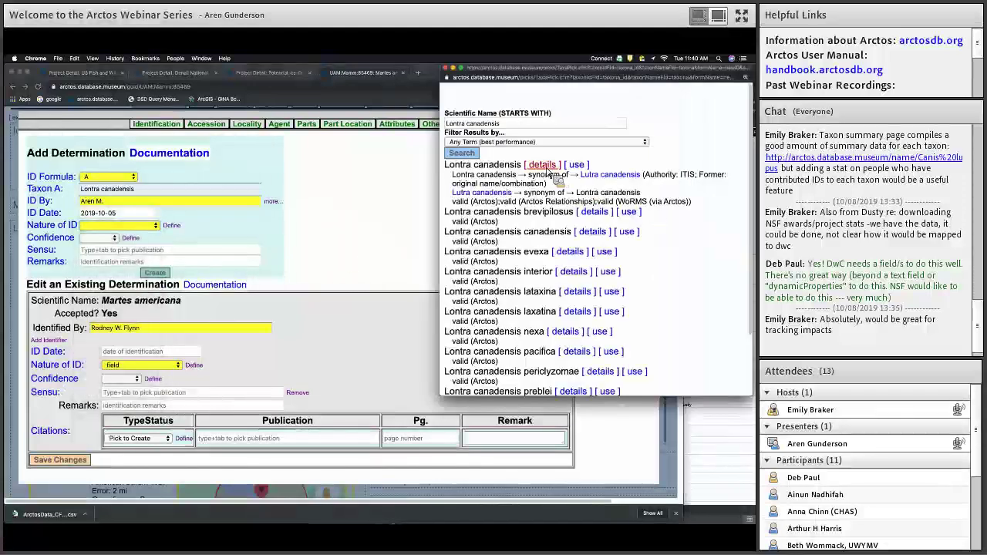
Accept Lontra canadensis, set nature of ID to curatorial, and create the determination.
click(577, 166)
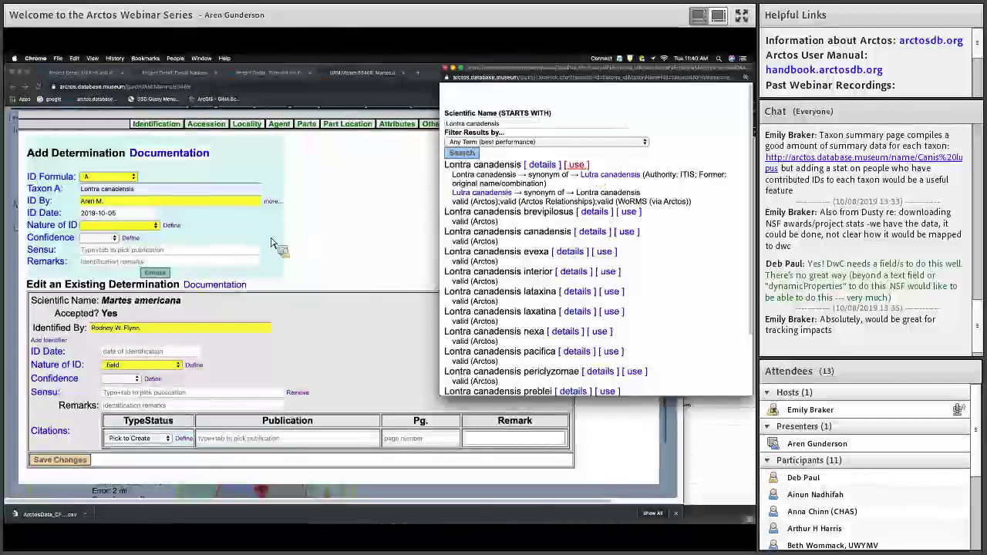
click(120, 225)
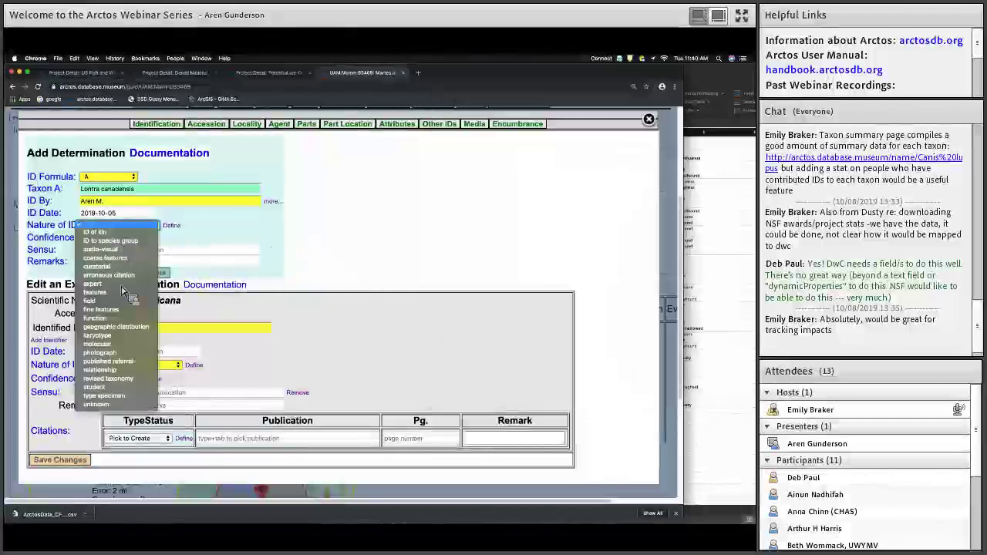
click(106, 266)
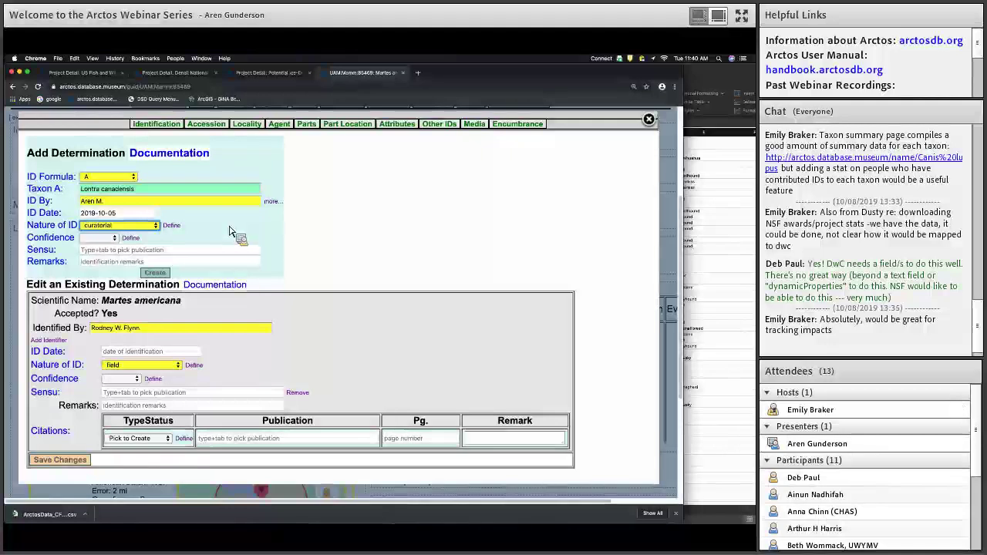
click(112, 240)
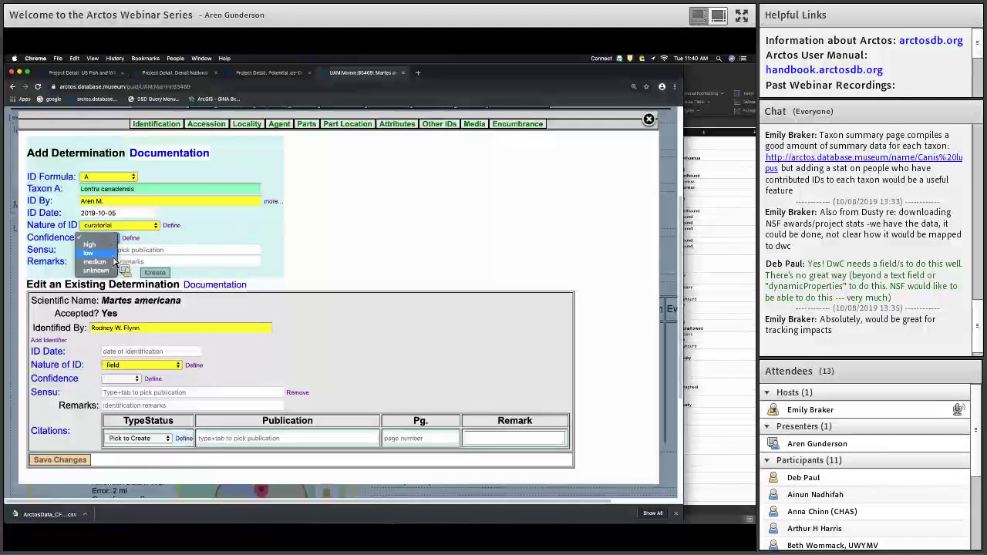
key(Escape)
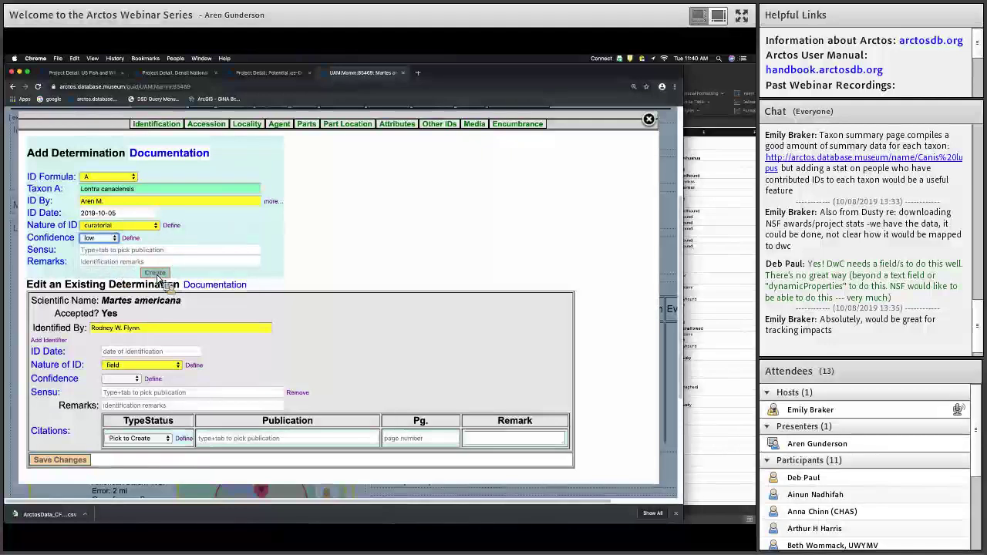
click(157, 276)
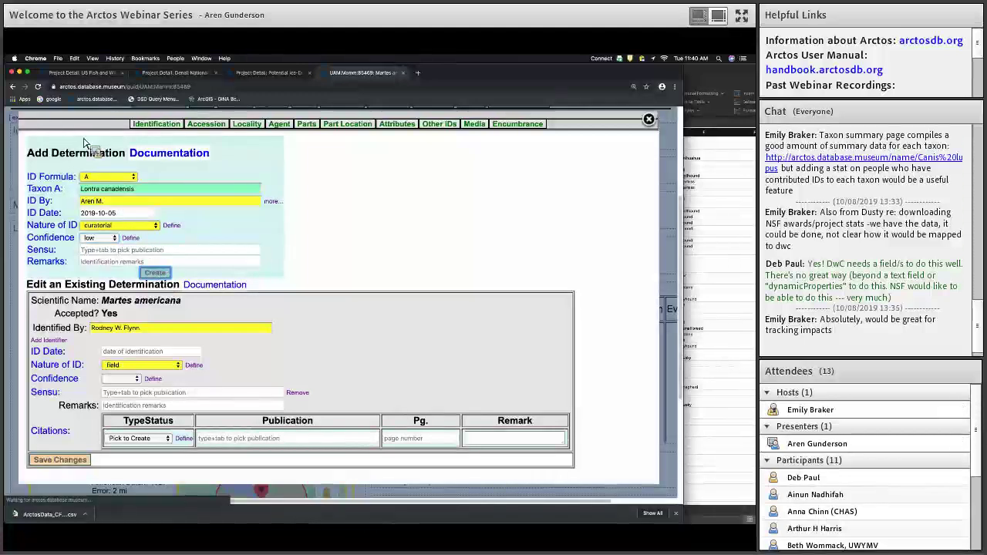
Dismiss the legacy nature_of_id error, then reopen and close the specimen's determination editor.
click(648, 121)
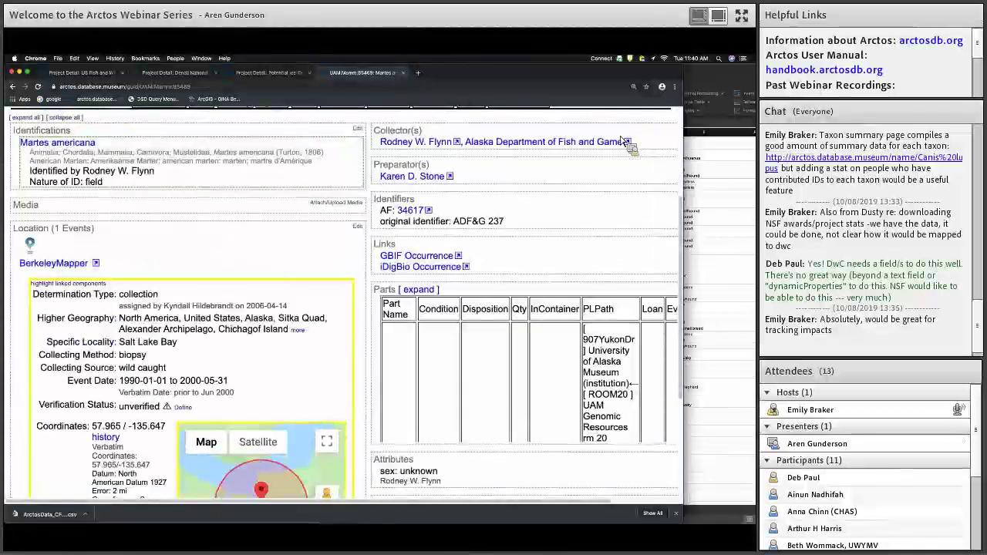
scroll(623, 141, up, 3)
click(361, 252)
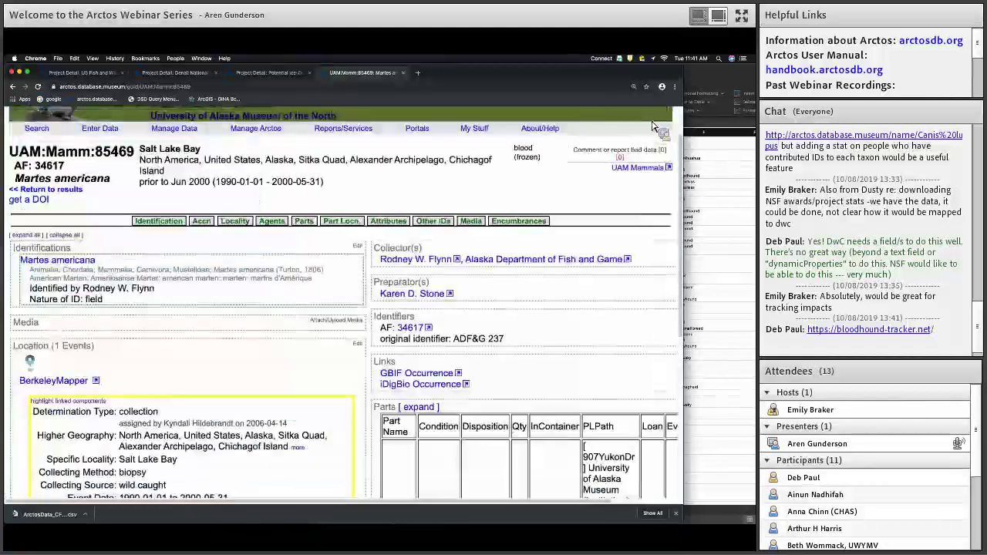
click(649, 120)
Go to the Manage Agents search page through Manage Data > Agents.
mouse_move(46, 136)
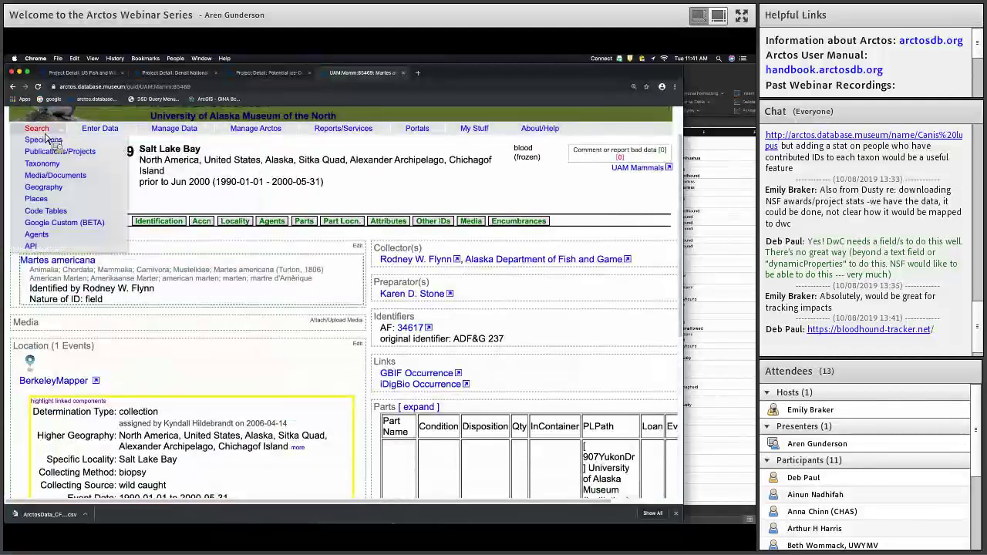
mouse_move(171, 134)
click(165, 153)
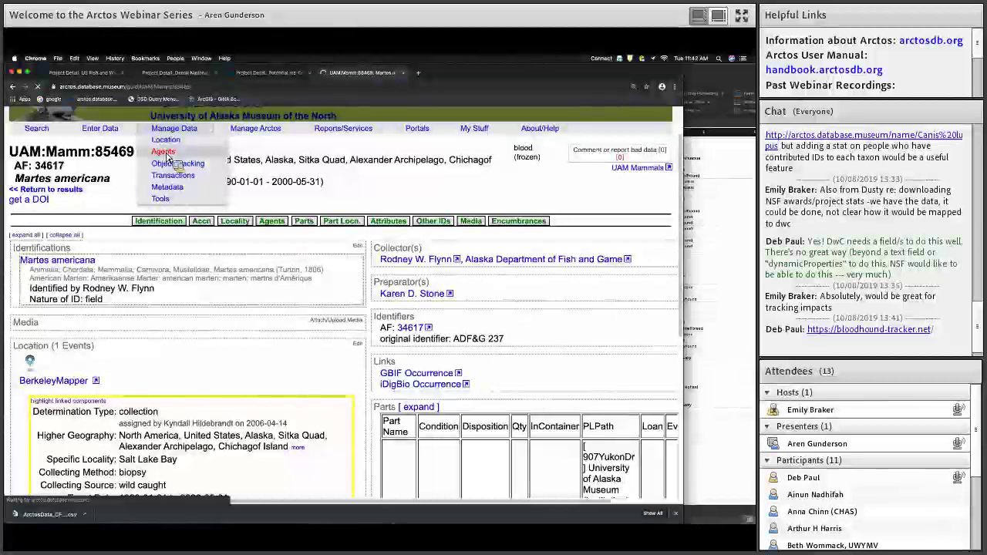
click(165, 152)
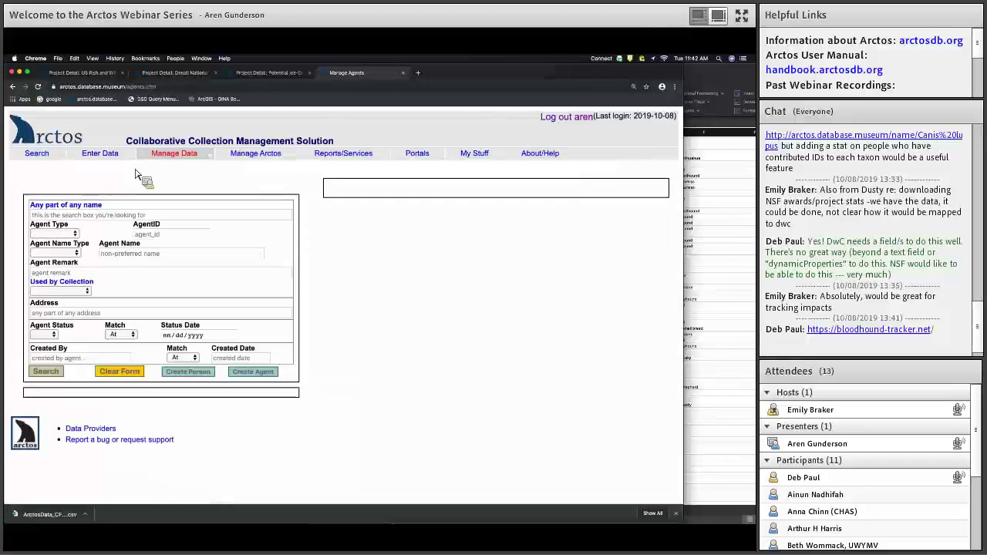
Search agents by the collection manager's full name in 'Any part of any name'.
click(89, 216)
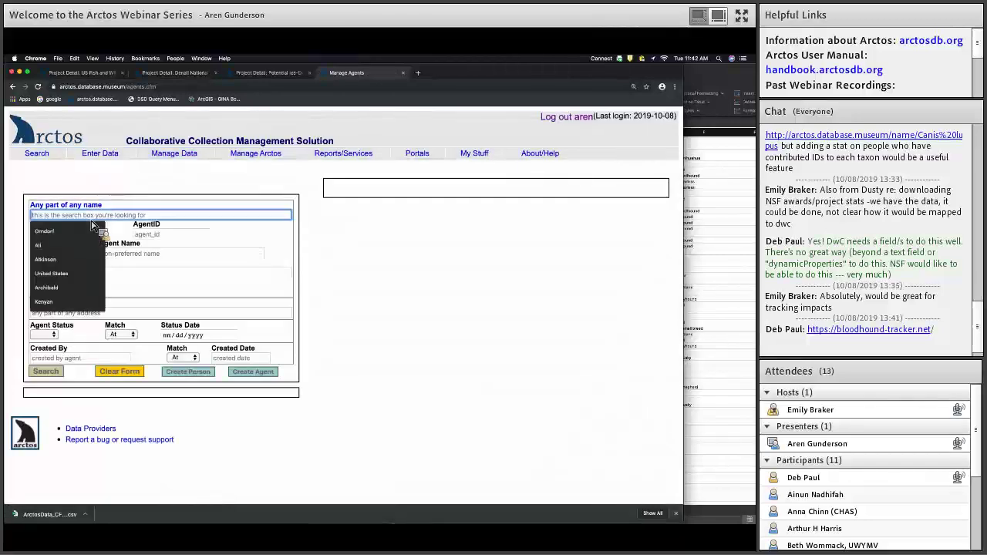
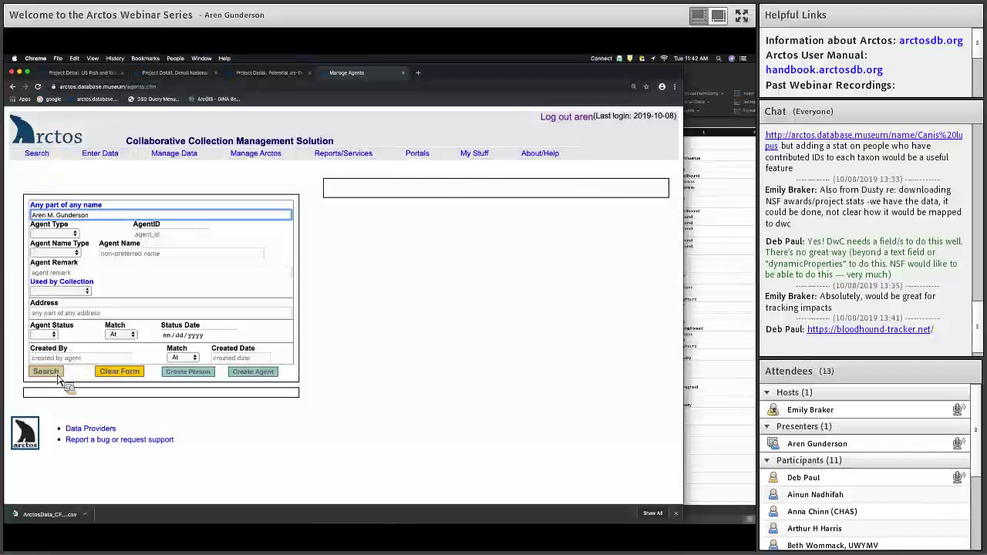
click(45, 372)
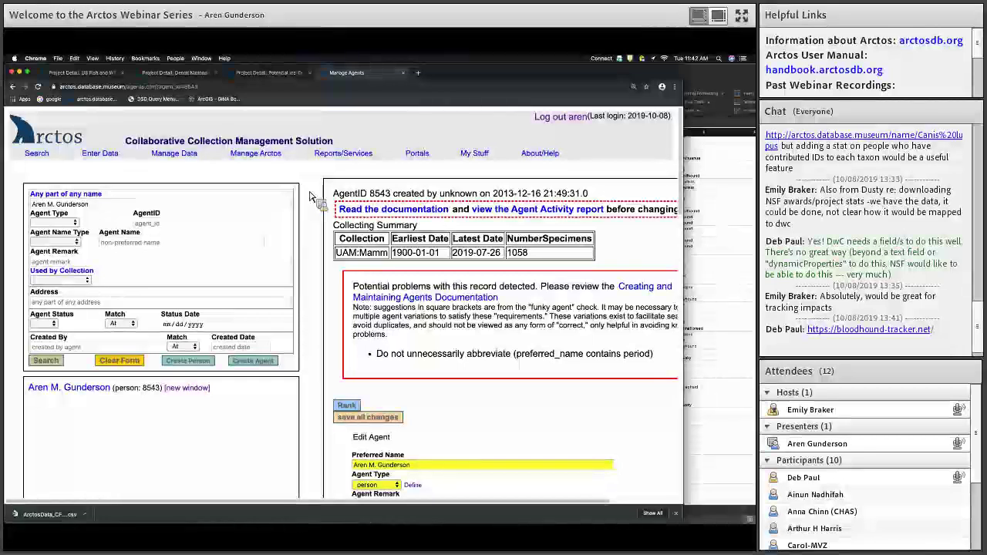
Widen the browser window to see more of the agent record with 1058 UAM:Mamm specimens.
drag(684, 263, 746, 266)
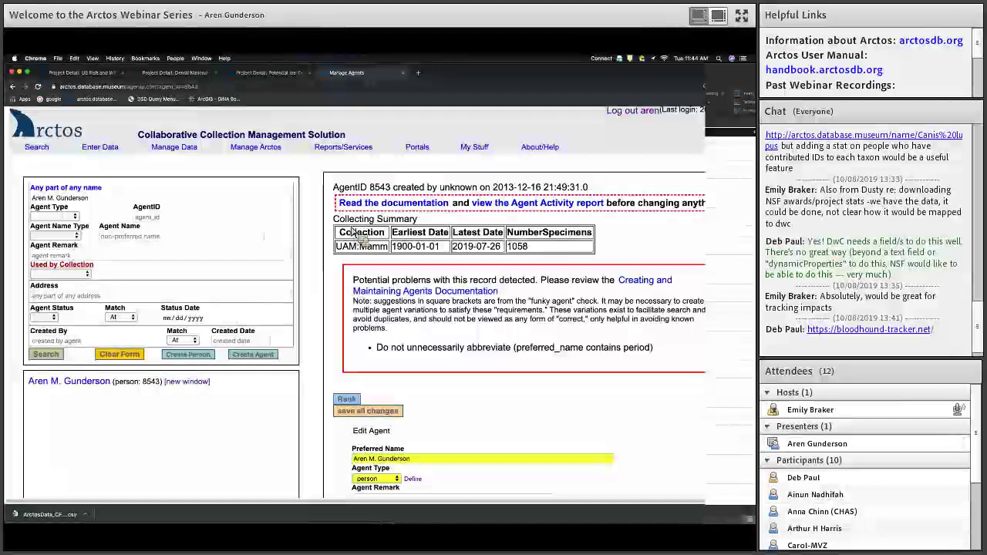
Open the Agent Activity report for this agent in a new tab.
scroll(327, 310, down, 1)
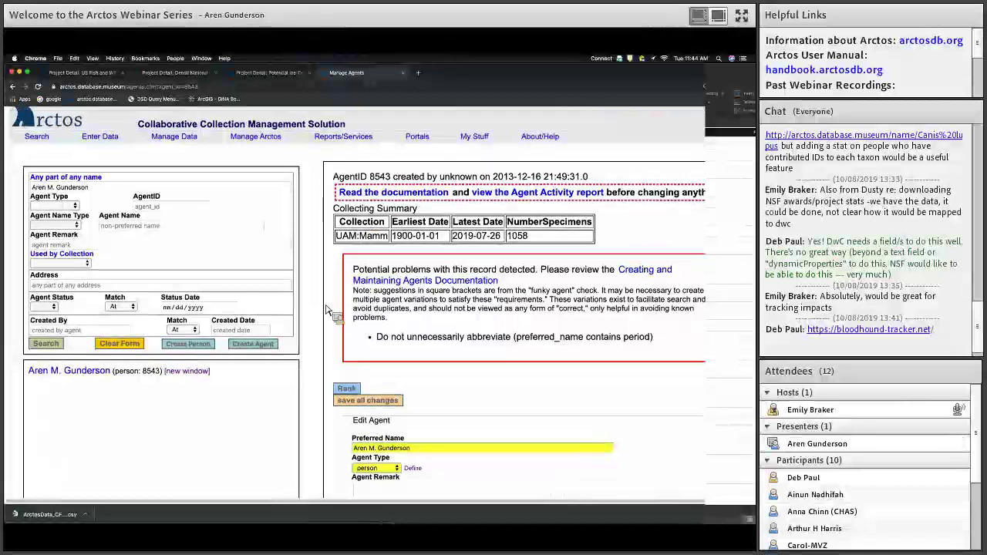
scroll(327, 310, down, 3)
click(497, 164)
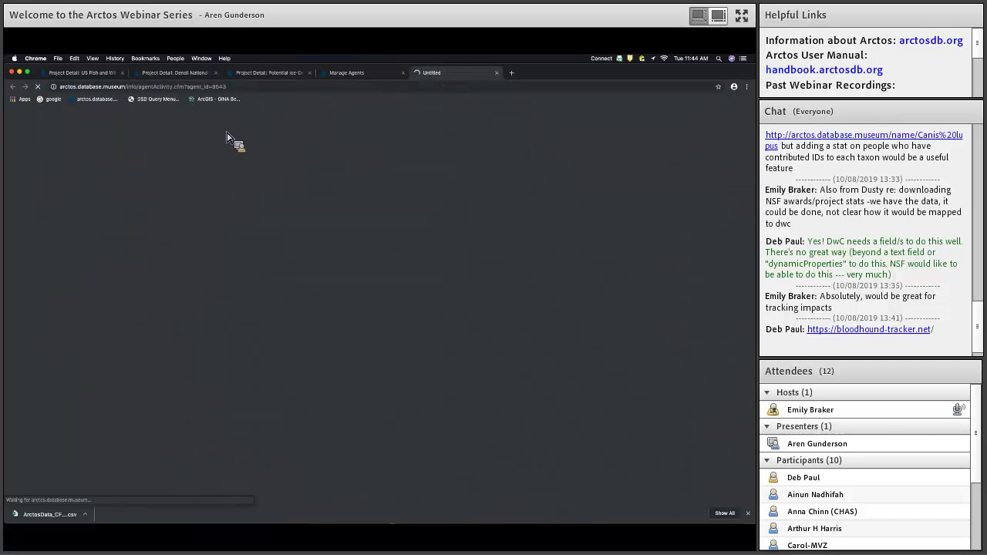
Back on Manage Agents, review the agent's names, status, addresses and 39 media items.
click(356, 74)
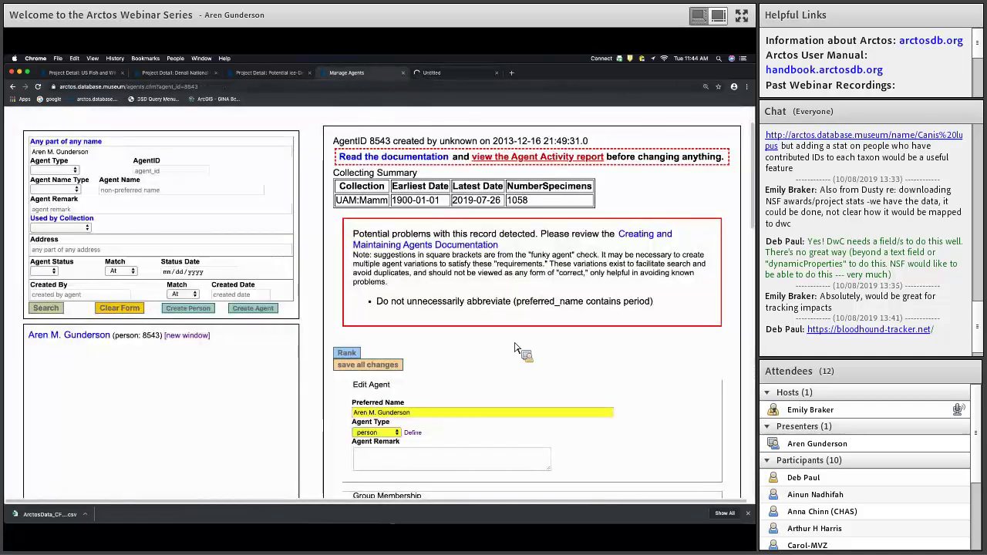
scroll(521, 346, down, 1)
scroll(522, 346, down, 3)
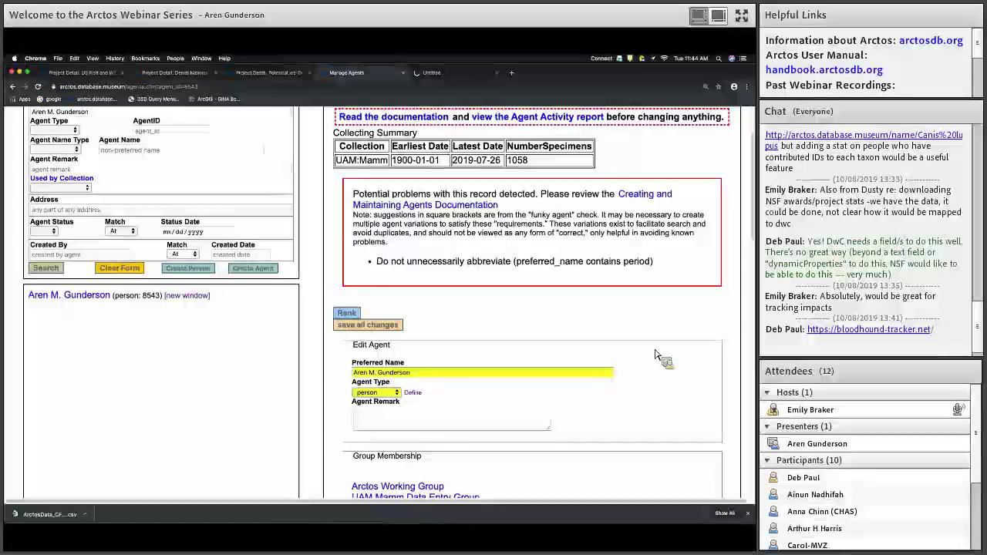
scroll(656, 354, down, 5)
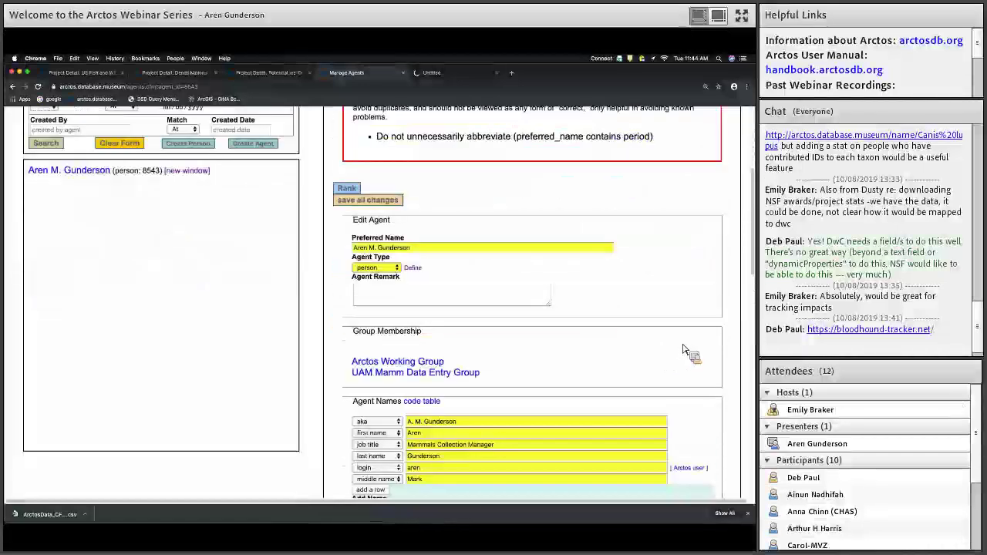
scroll(710, 351, down, 3)
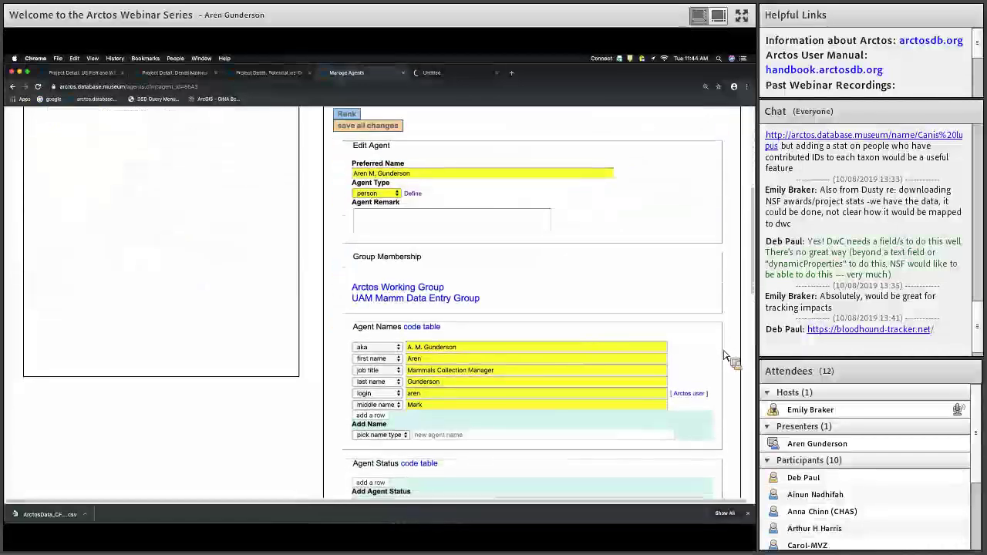
scroll(725, 358, down, 18)
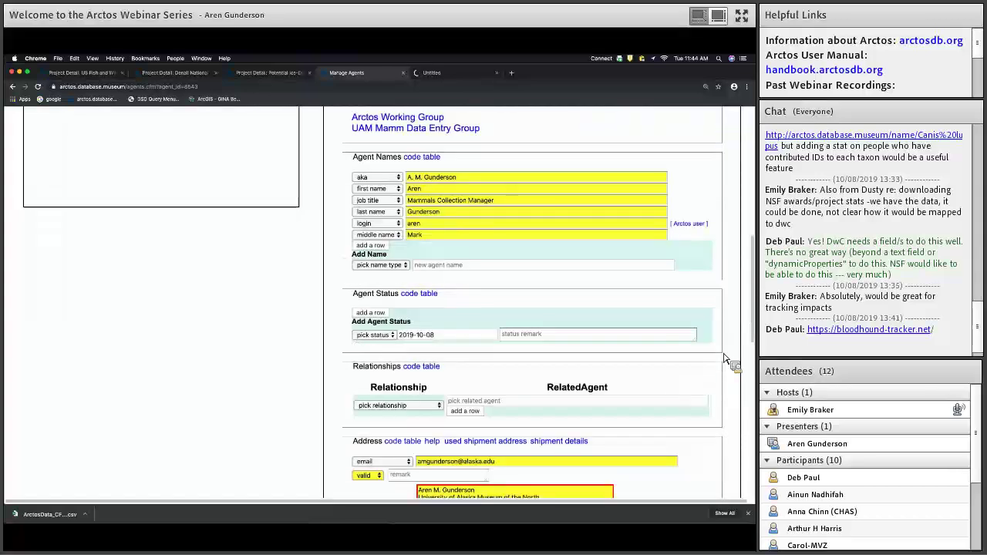
scroll(725, 358, down, 4)
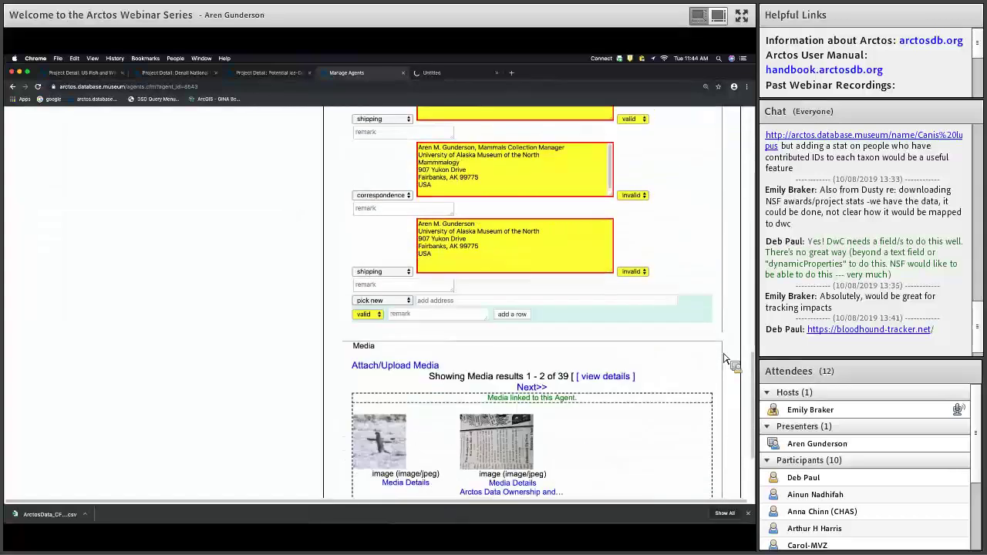
scroll(725, 358, down, 4)
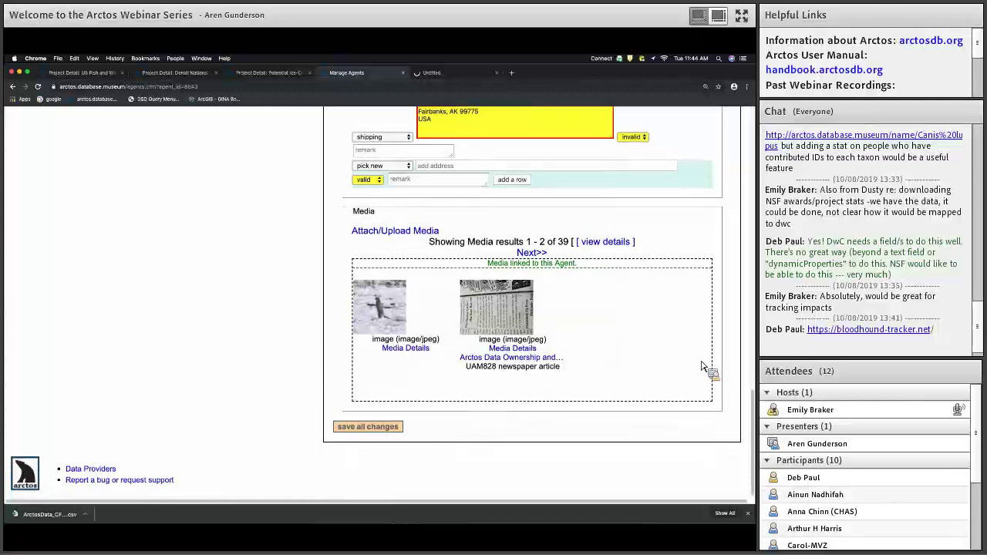
scroll(704, 366, up, 1)
scroll(703, 366, up, 10)
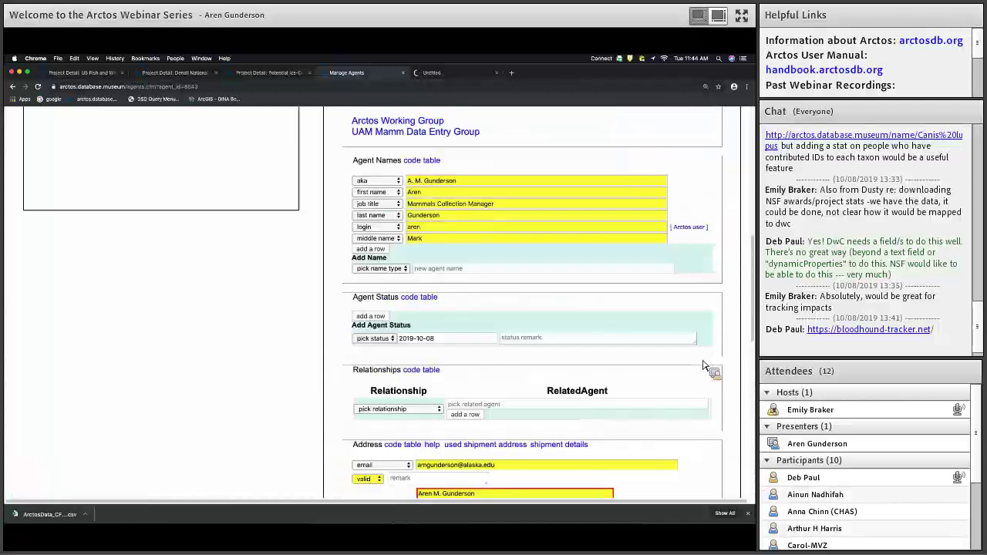
scroll(610, 272, up, 9)
scroll(613, 274, up, 4)
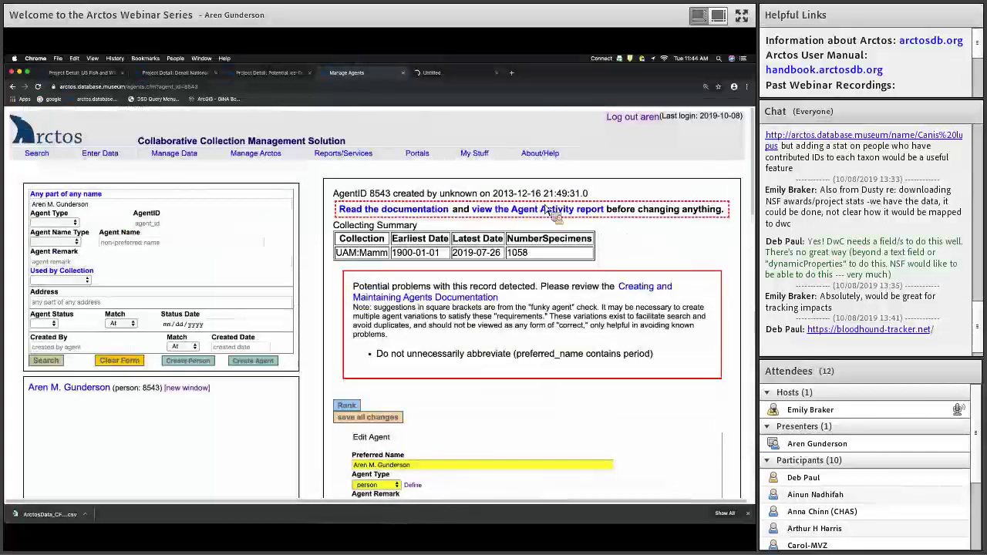
click(444, 74)
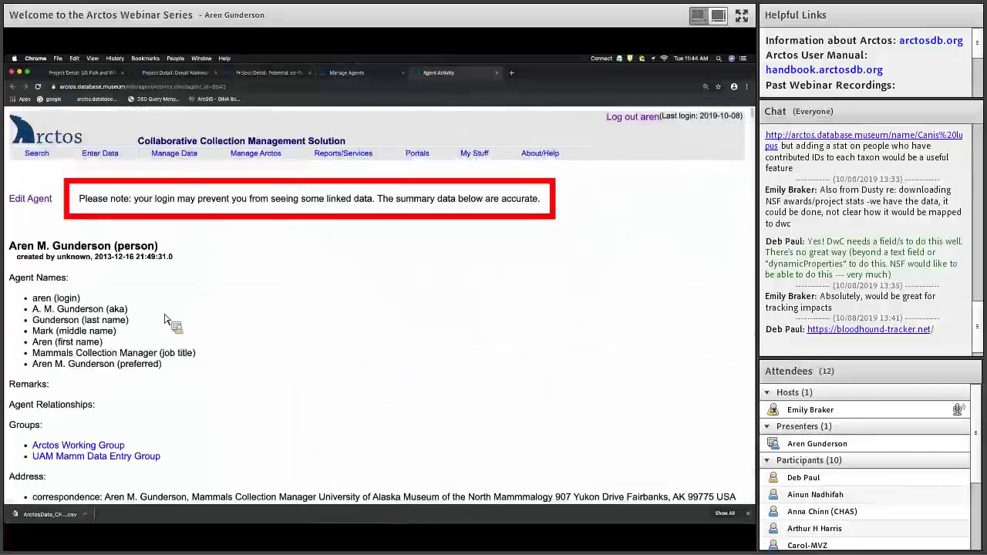
scroll(190, 329, down, 2)
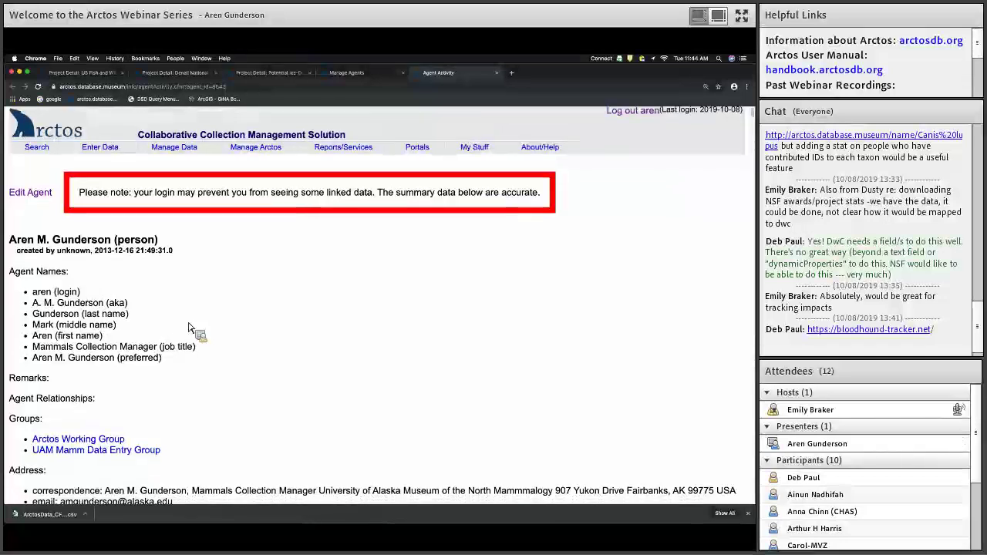
scroll(270, 337, down, 5)
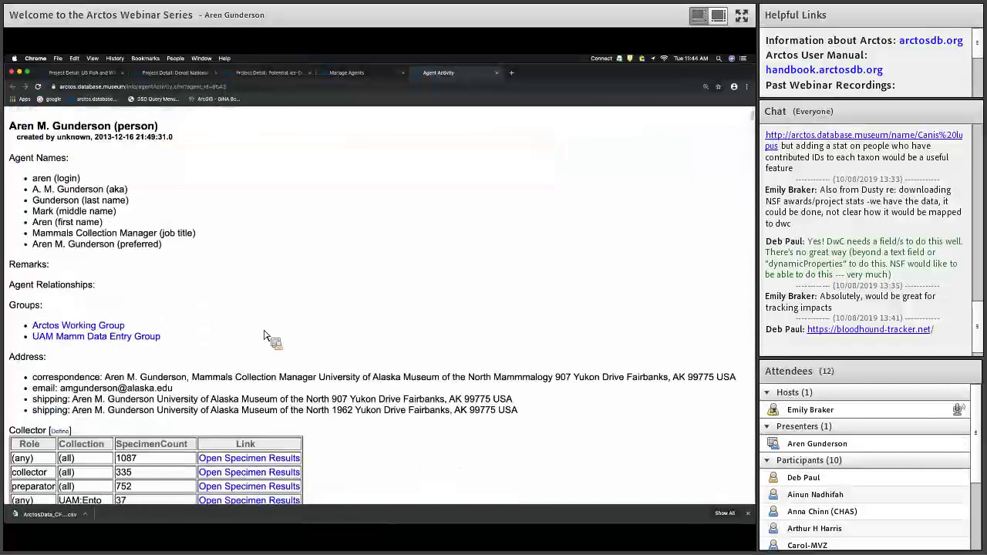
scroll(316, 422, down, 4)
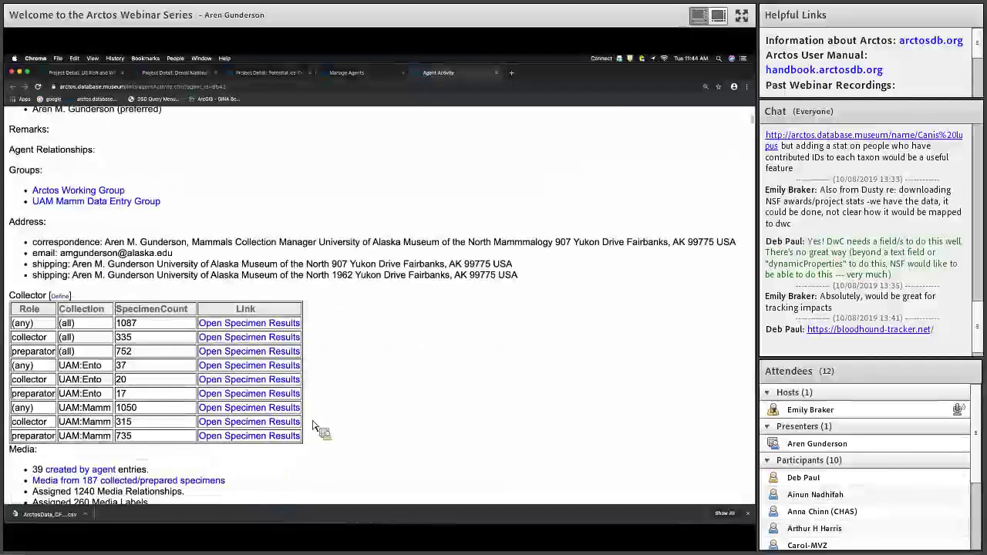
scroll(324, 418, down, 1)
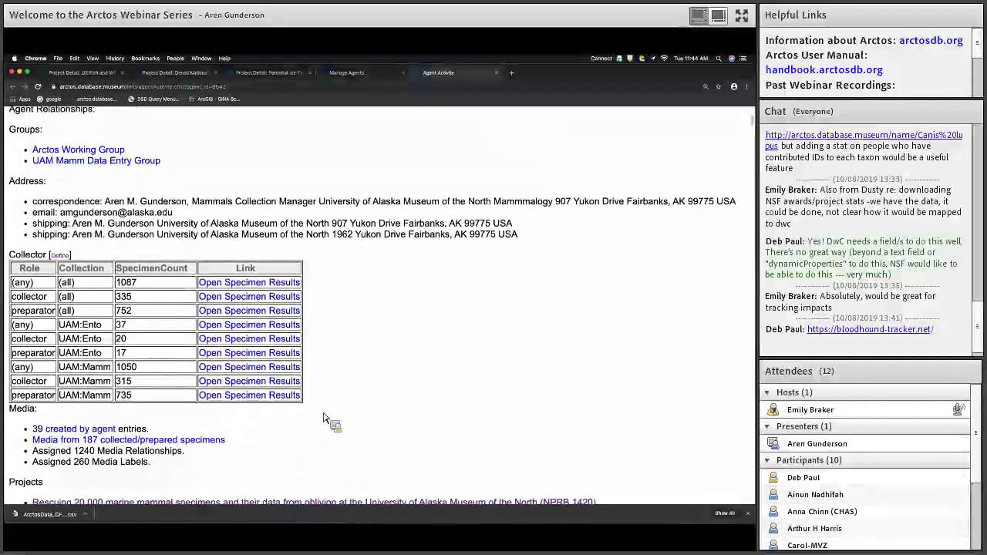
scroll(324, 418, down, 2)
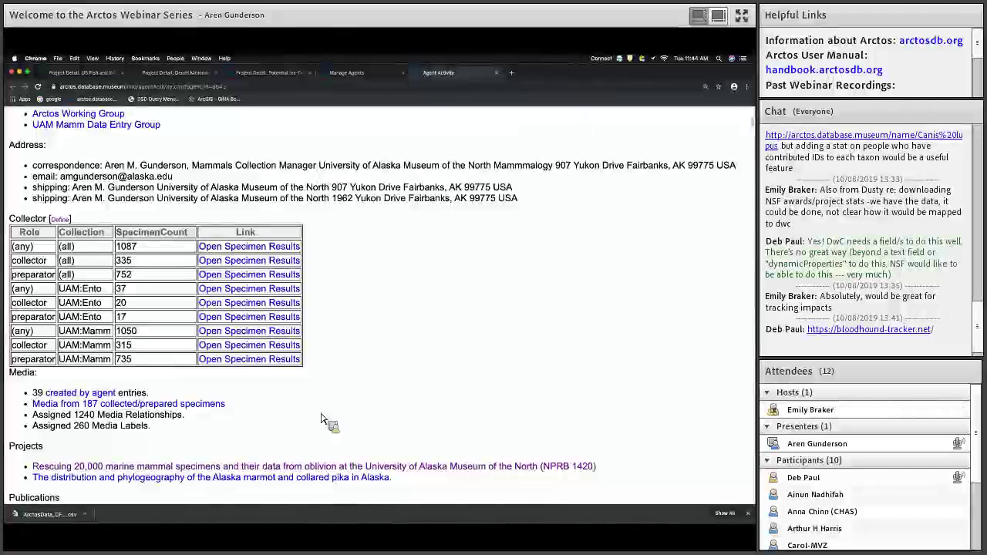
scroll(324, 419, down, 2)
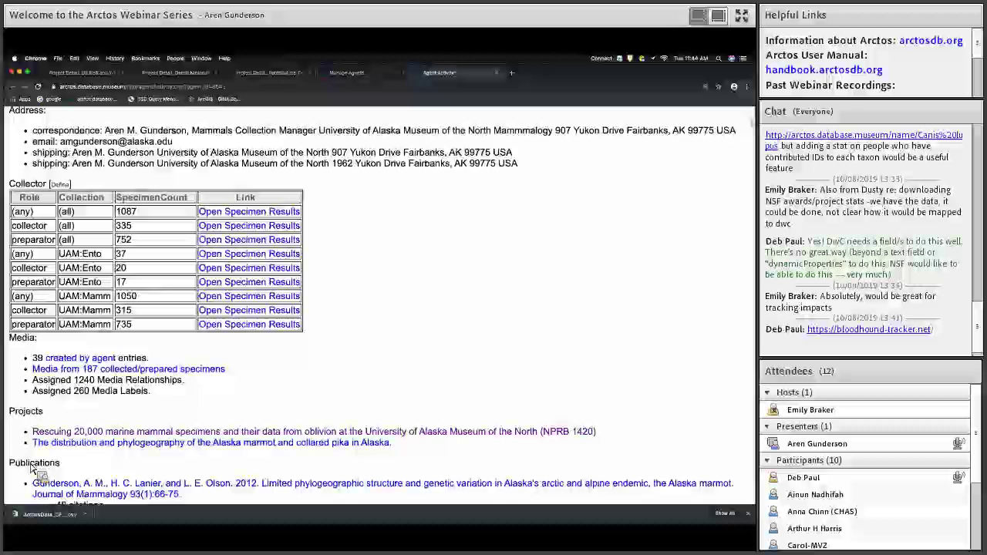
scroll(32, 469, down, 1)
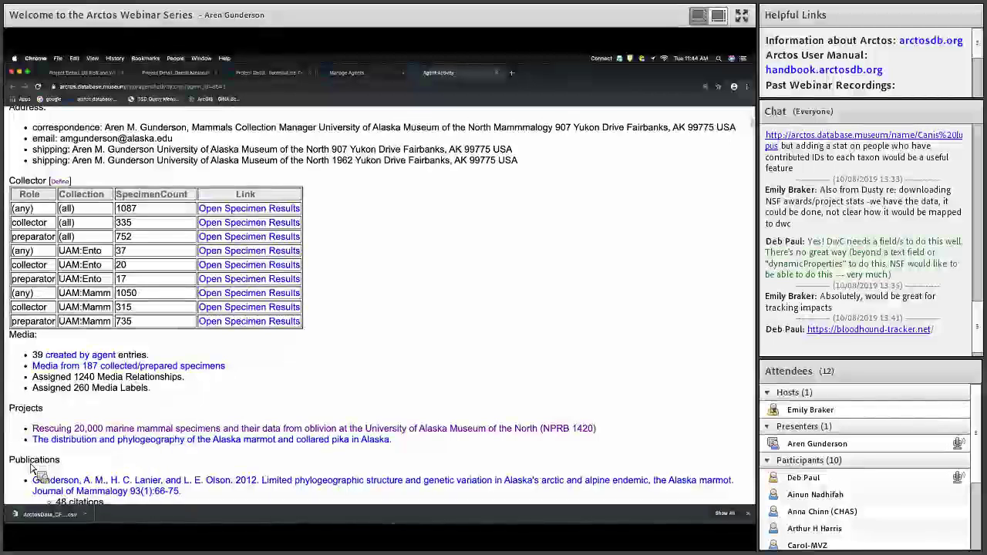
scroll(23, 475, down, 1)
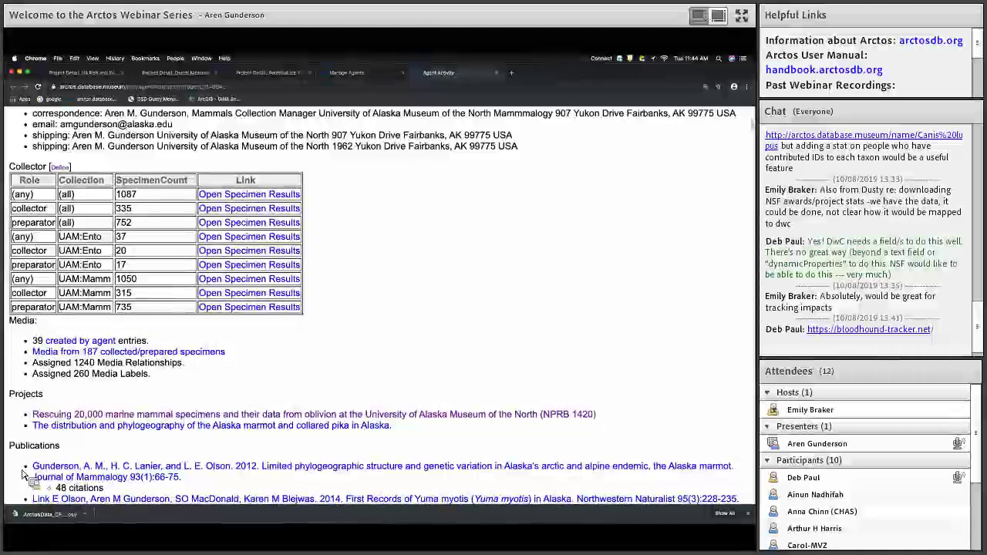
scroll(23, 475, down, 1)
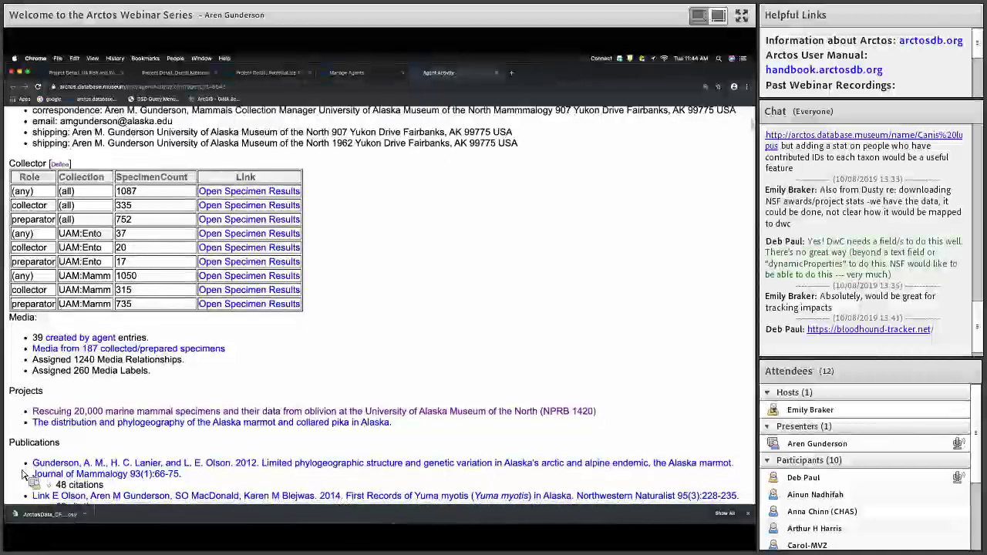
scroll(23, 466, down, 2)
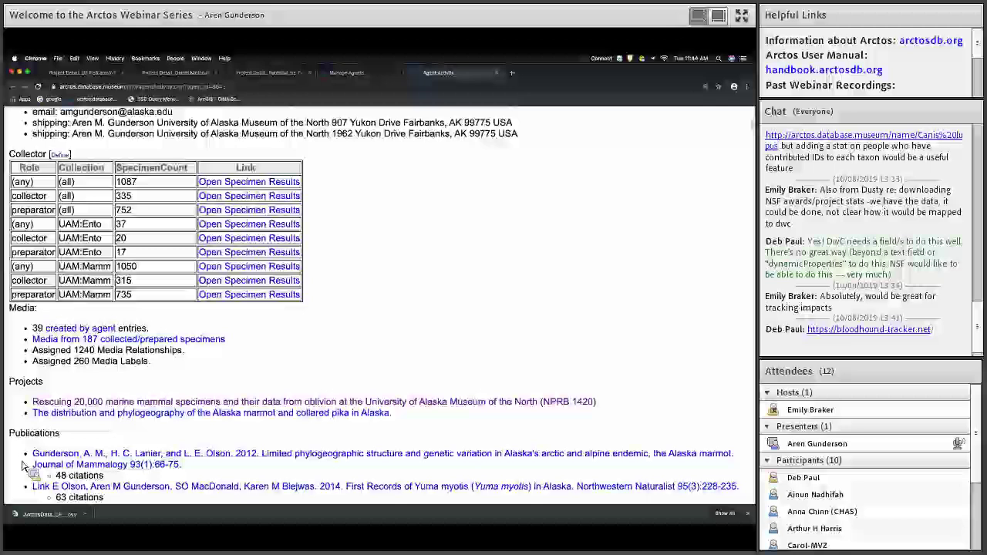
scroll(23, 467, down, 2)
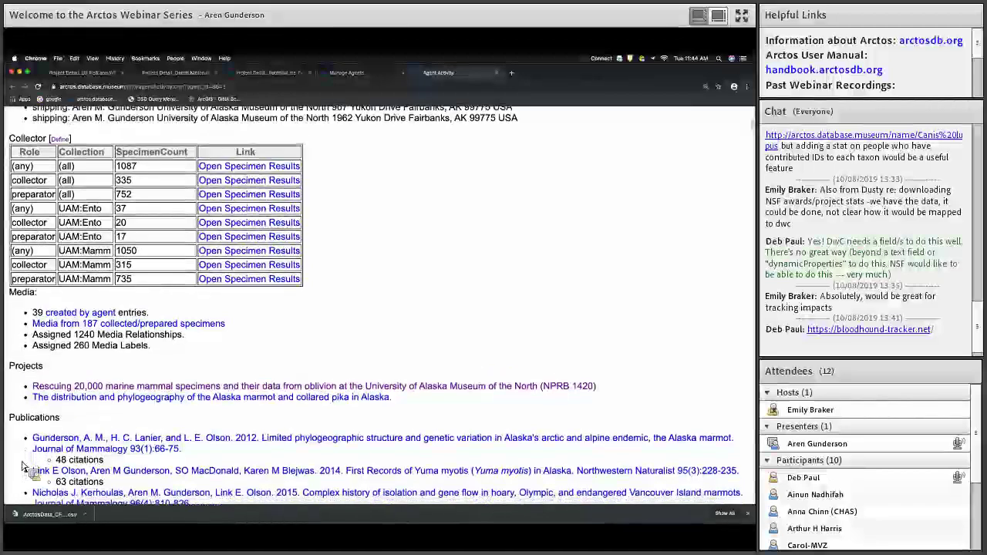
scroll(23, 466, down, 2)
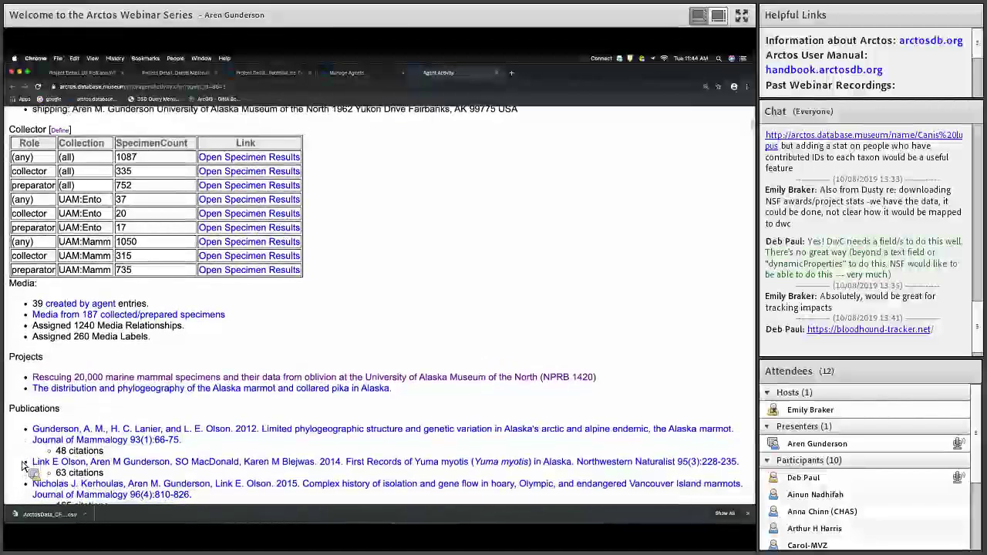
scroll(23, 466, down, 2)
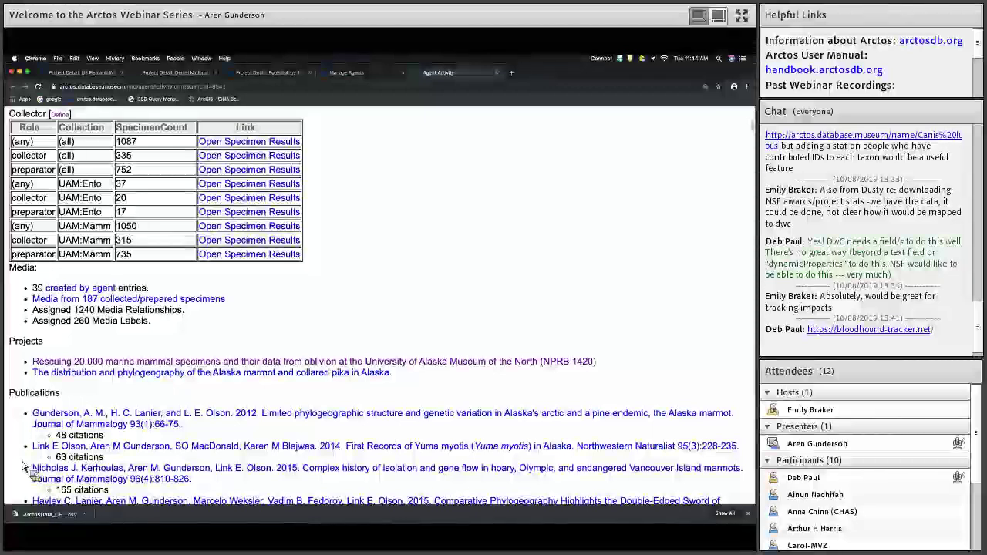
scroll(23, 466, down, 1)
scroll(23, 465, down, 2)
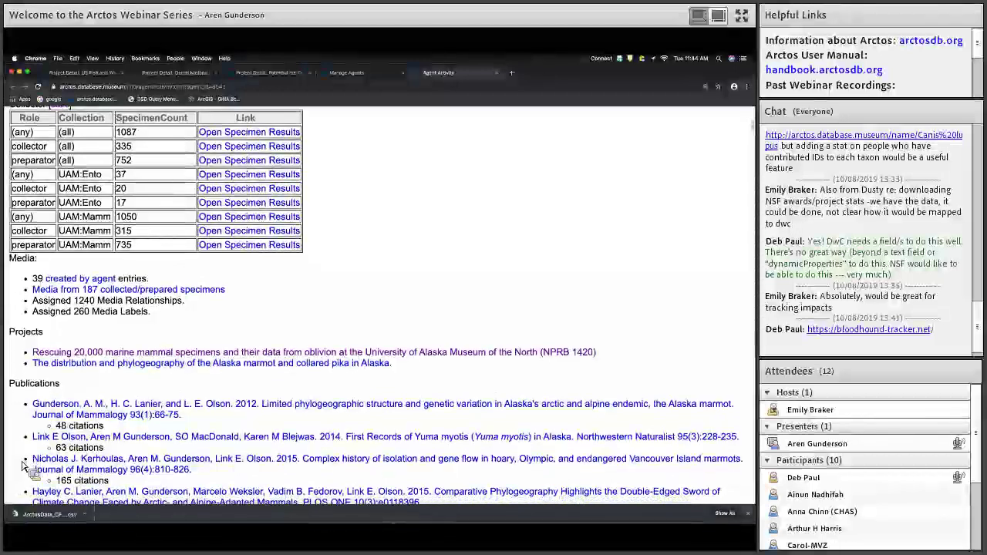
scroll(24, 466, down, 5)
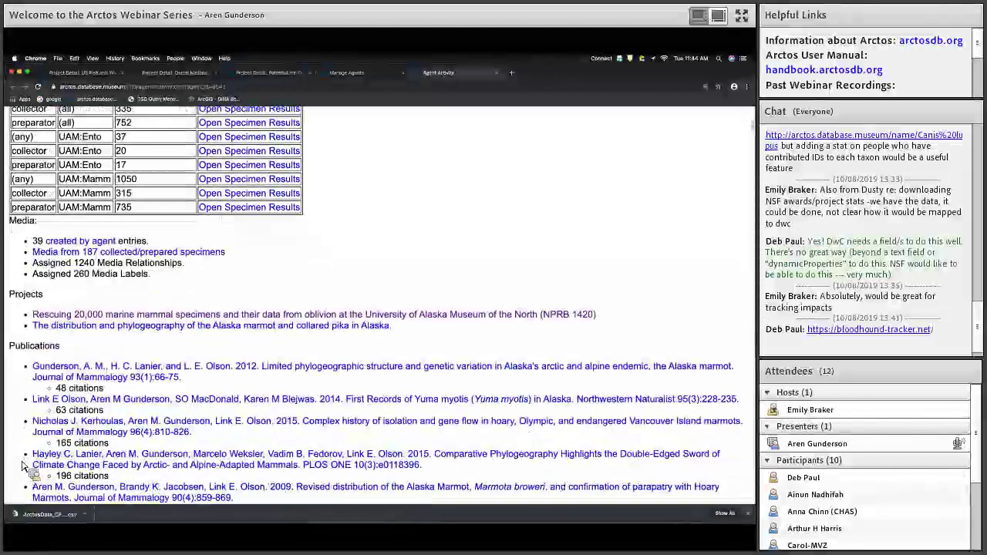
scroll(24, 465, down, 3)
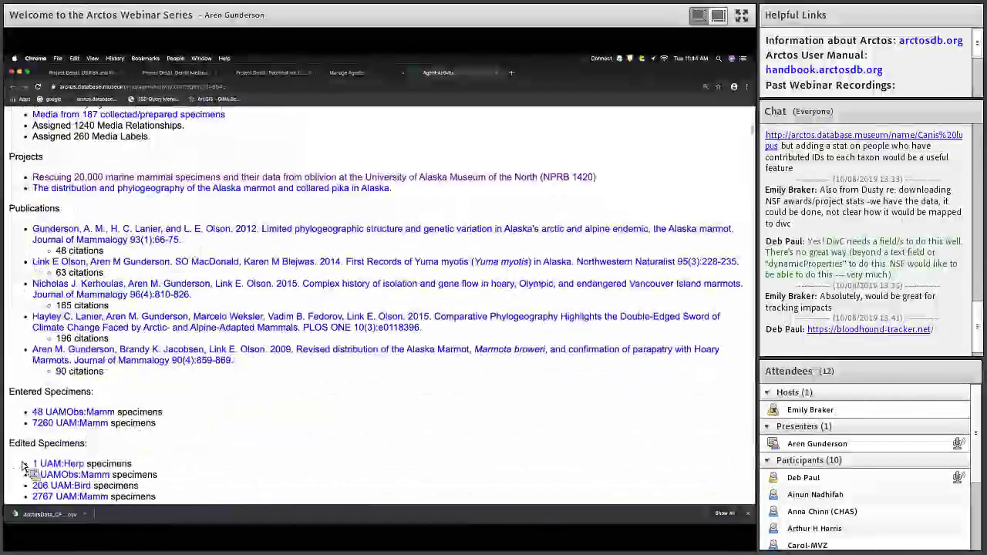
scroll(23, 466, down, 2)
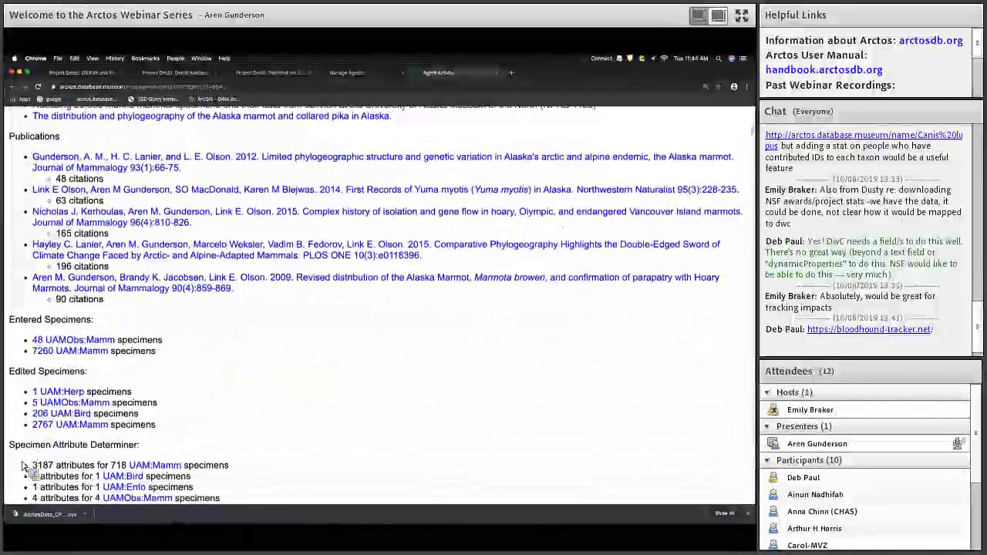
scroll(24, 466, down, 1)
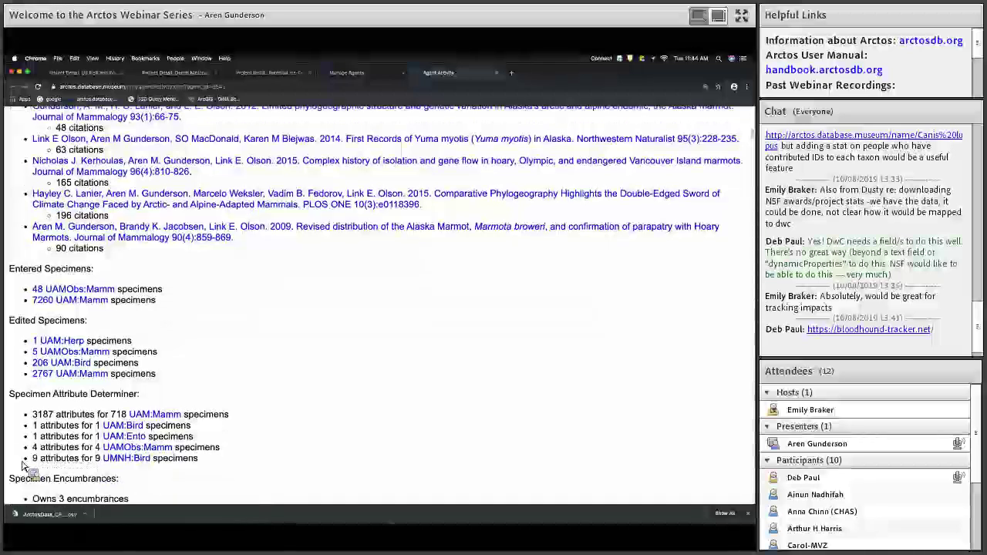
scroll(23, 466, down, 1)
scroll(23, 466, down, 2)
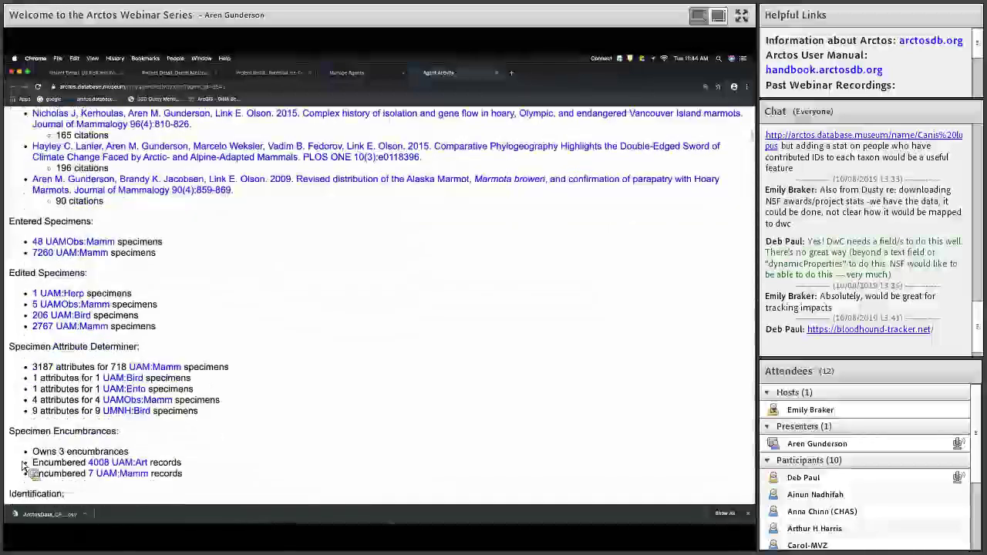
scroll(23, 466, down, 2)
scroll(23, 466, down, 2)
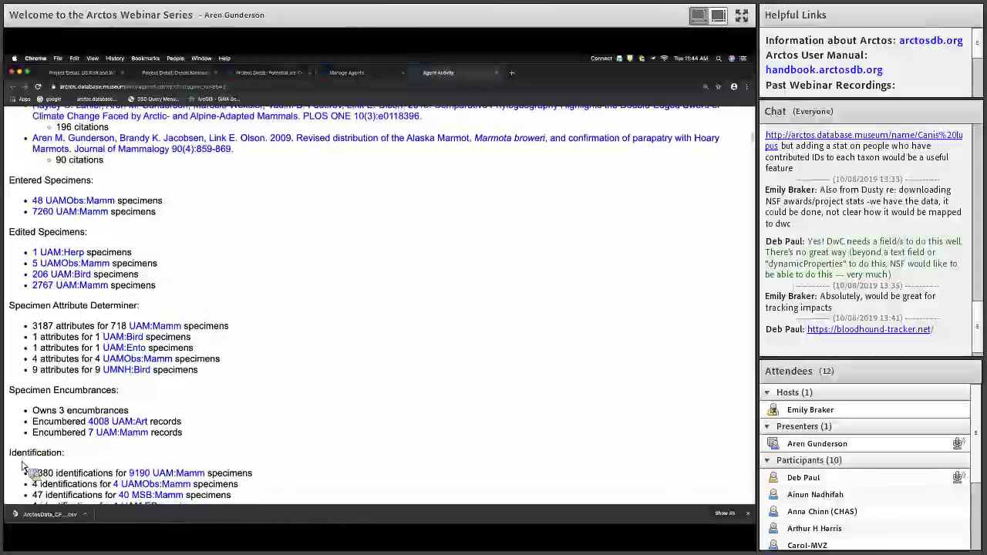
scroll(23, 466, down, 2)
scroll(23, 466, down, 4)
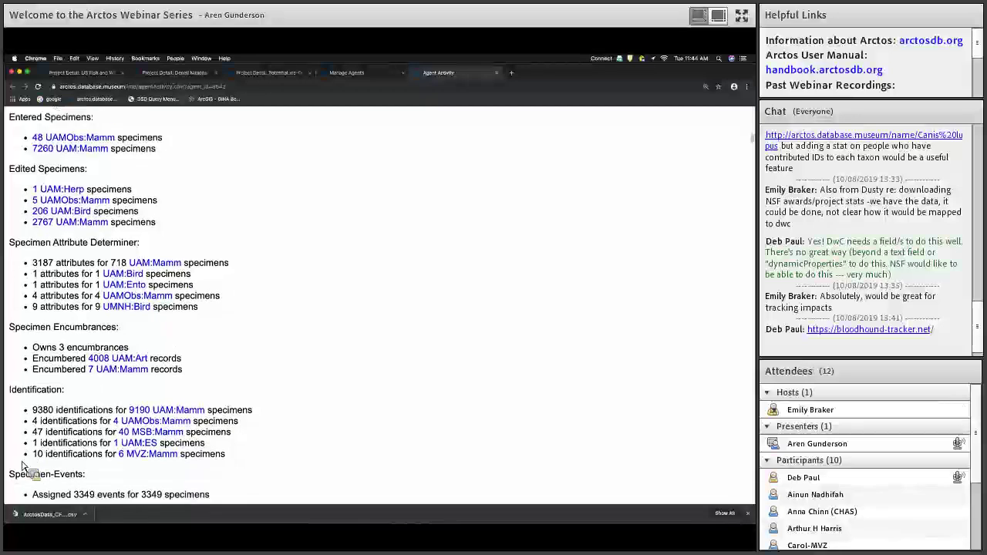
scroll(23, 466, down, 2)
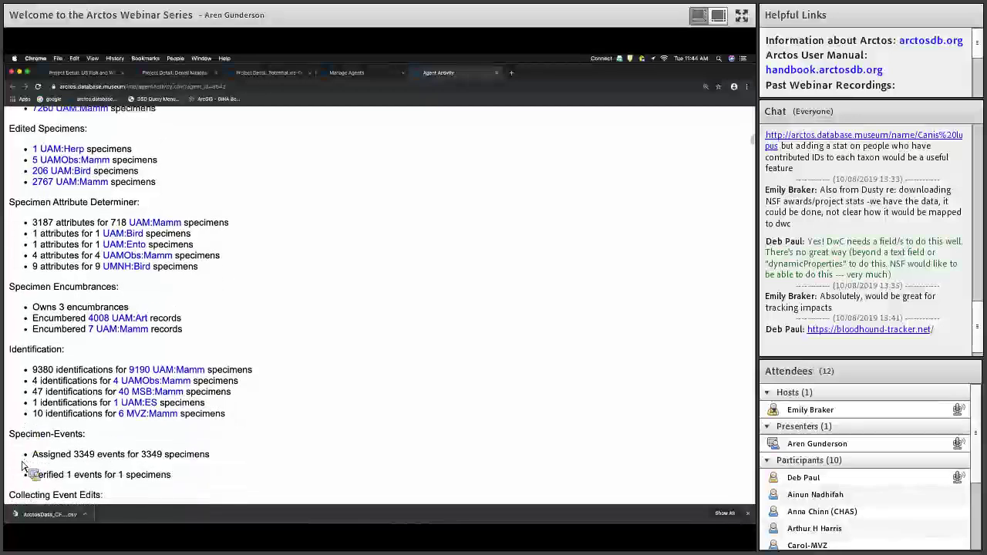
scroll(23, 466, down, 2)
scroll(18, 466, down, 3)
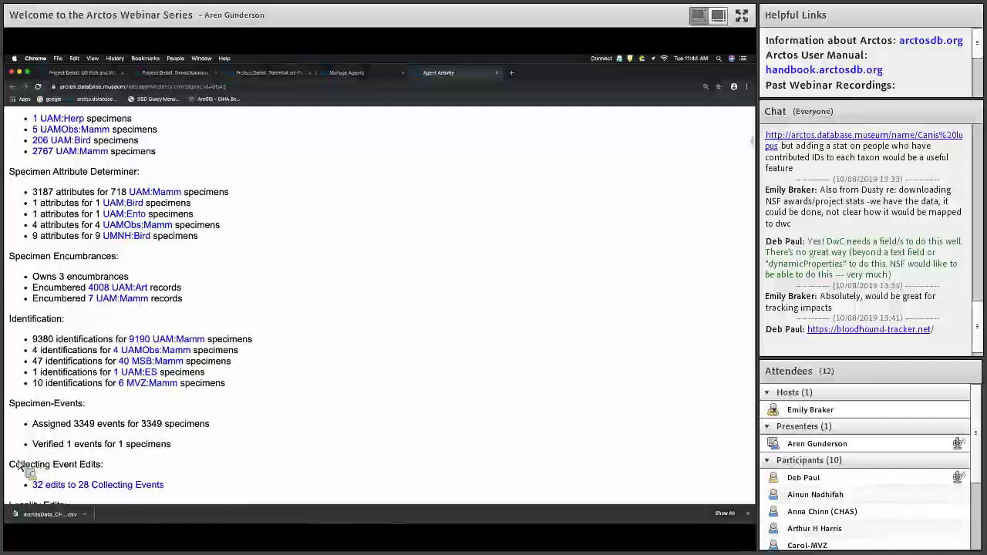
scroll(19, 466, down, 1)
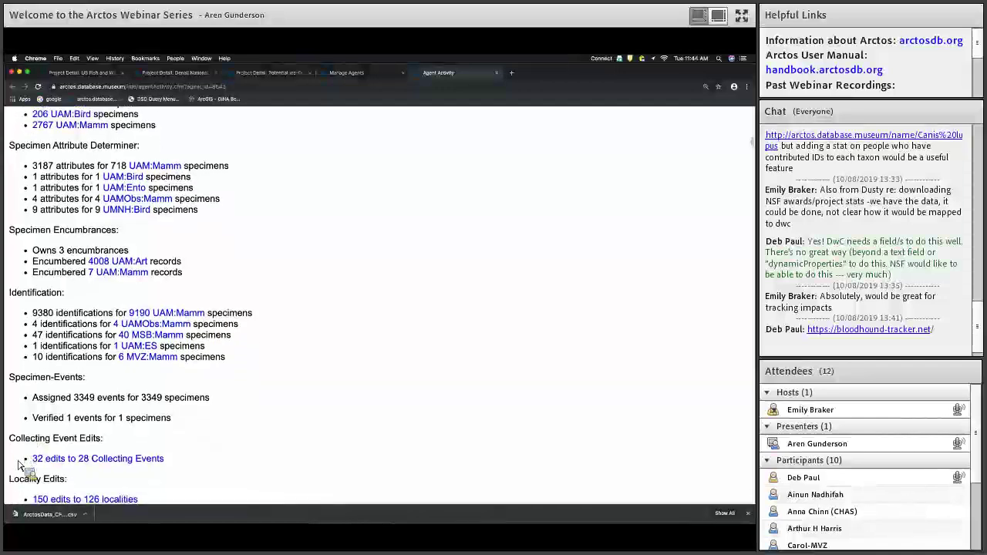
scroll(18, 466, down, 2)
scroll(18, 466, down, 1)
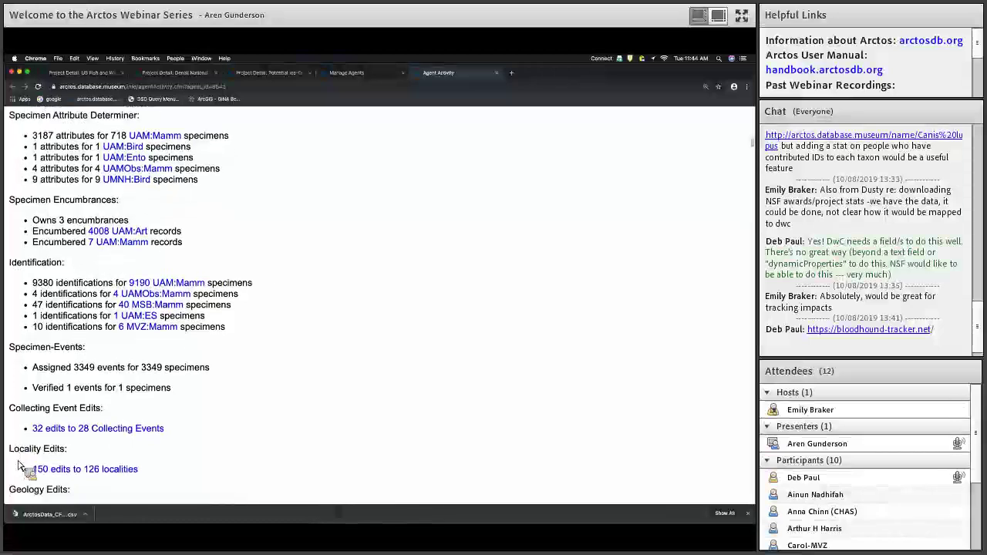
scroll(18, 466, down, 1)
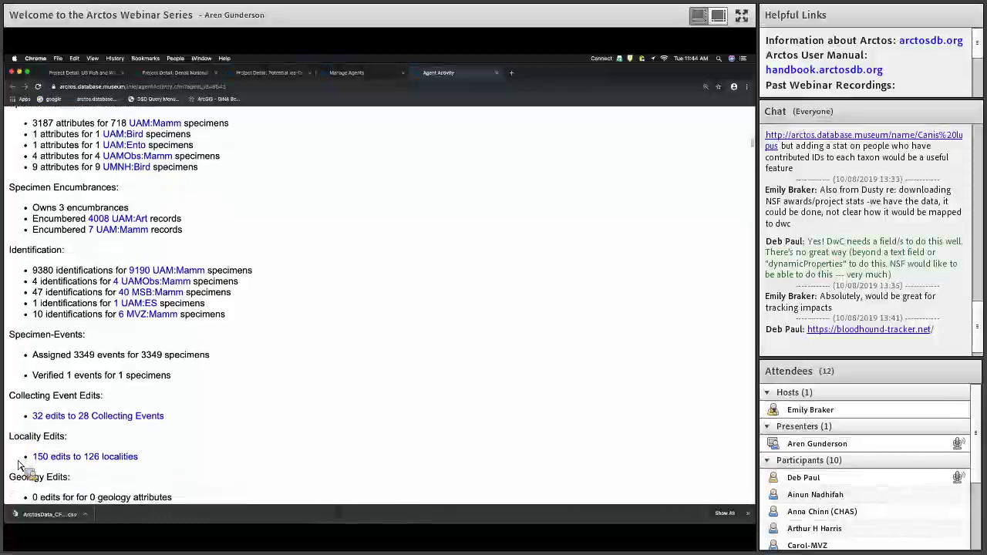
scroll(18, 466, down, 6)
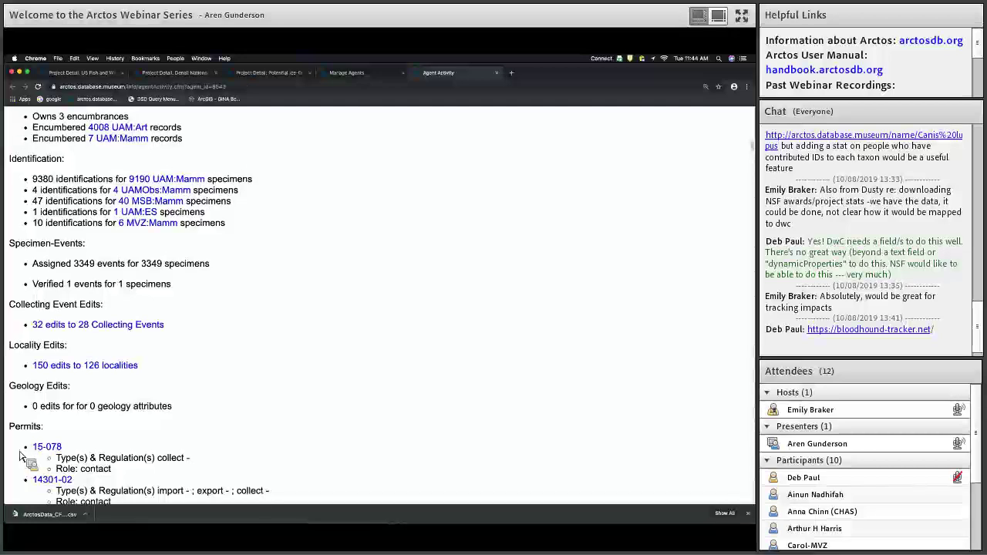
scroll(21, 455, down, 3)
scroll(21, 455, down, 2)
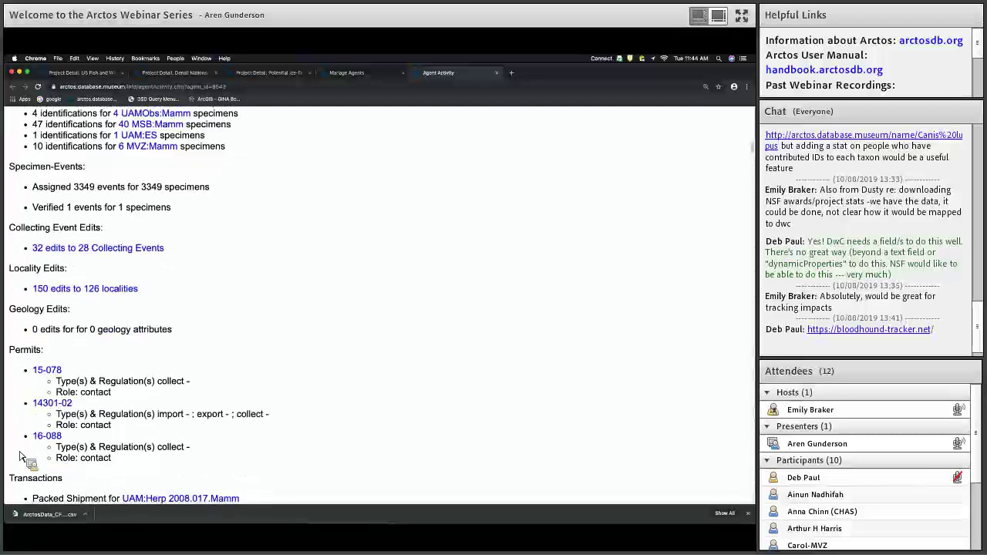
scroll(21, 456, down, 10)
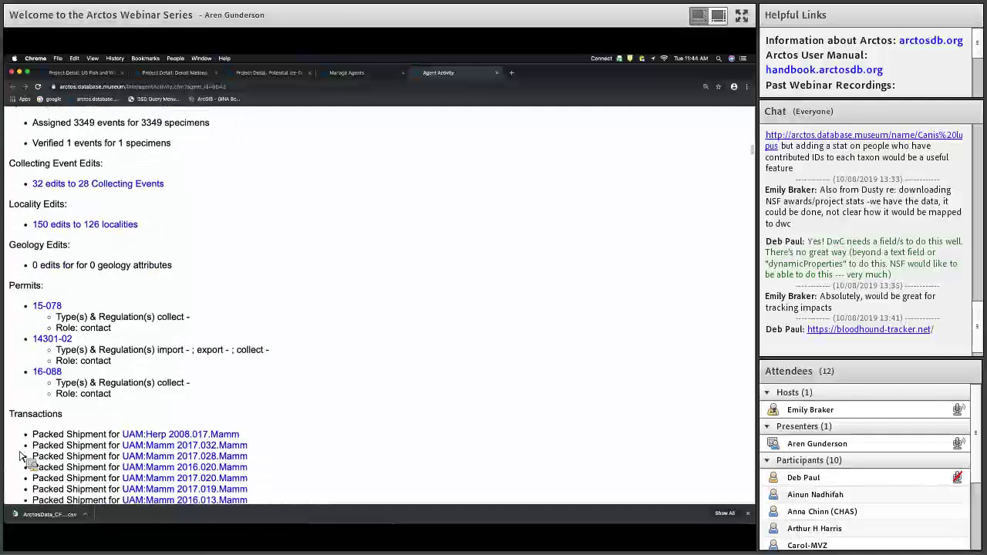
scroll(20, 455, down, 8)
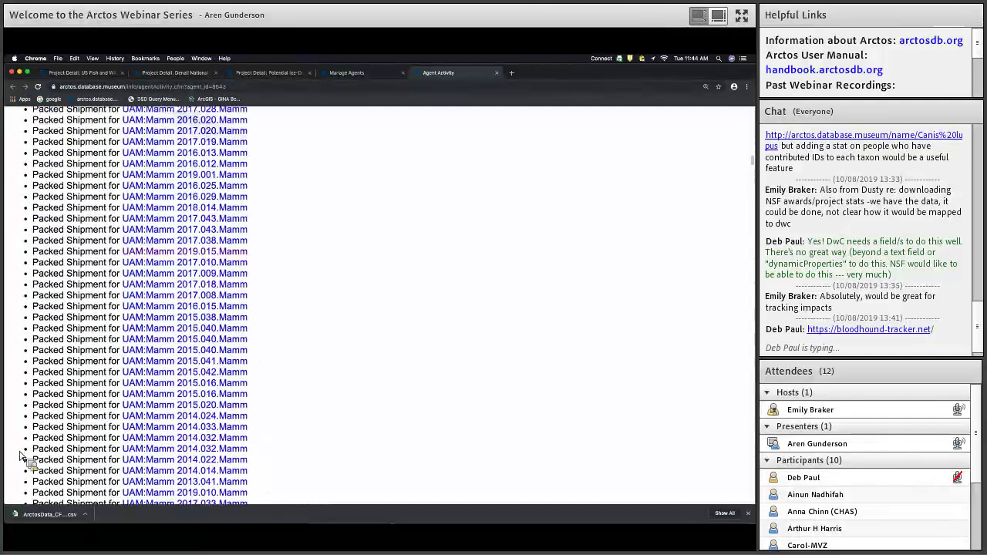
scroll(509, 242, down, 5)
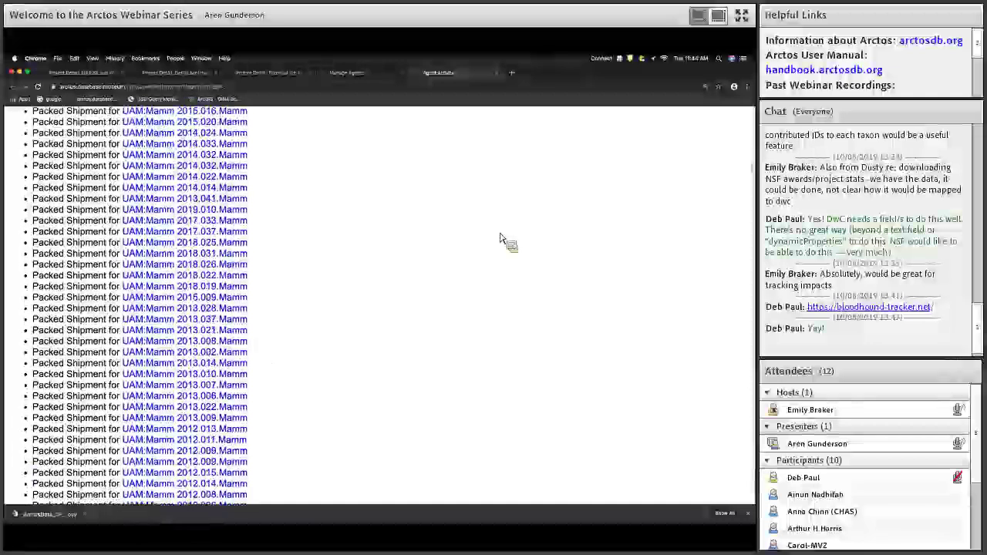
scroll(378, 305, down, 15)
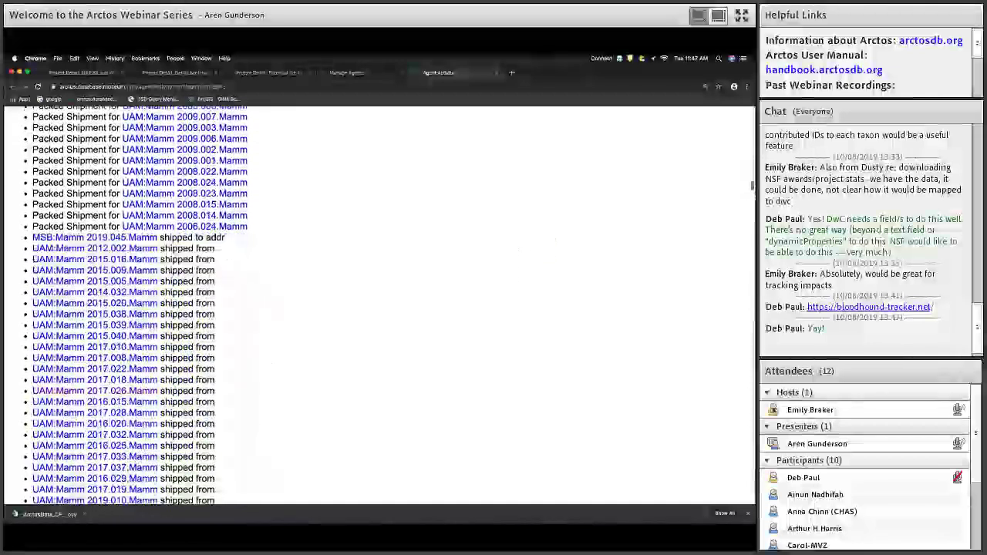
scroll(378, 304, down, 3)
scroll(378, 304, down, 6)
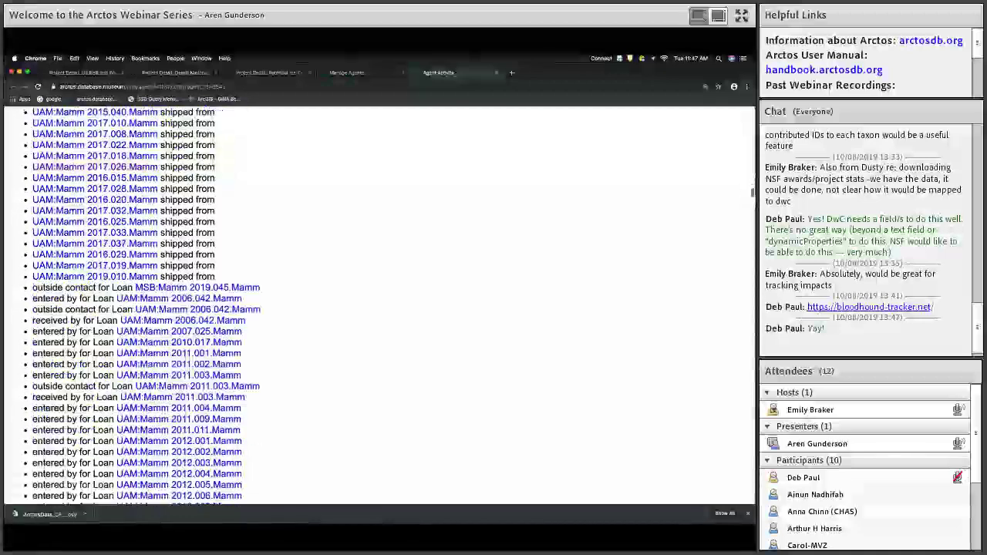
scroll(378, 305, down, 20)
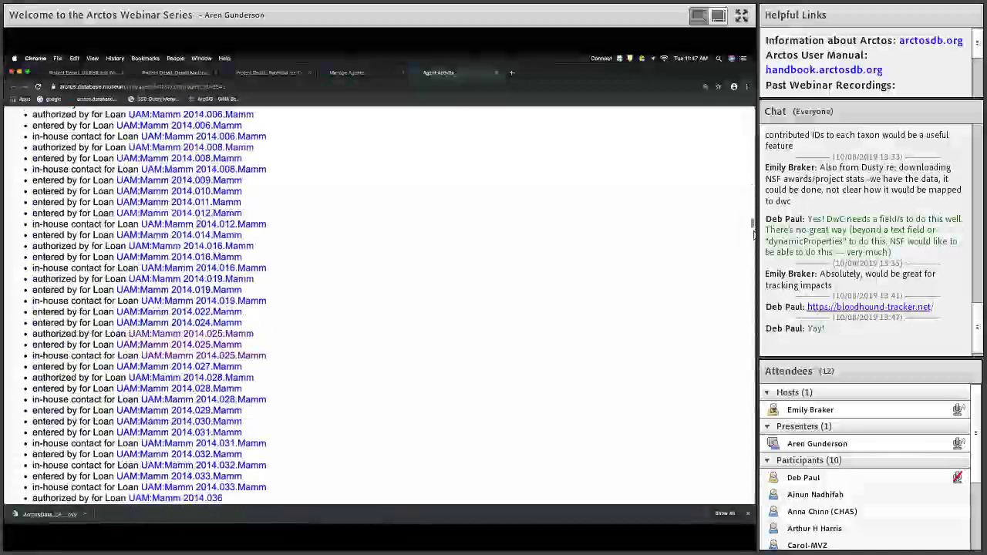
scroll(378, 304, down, 20)
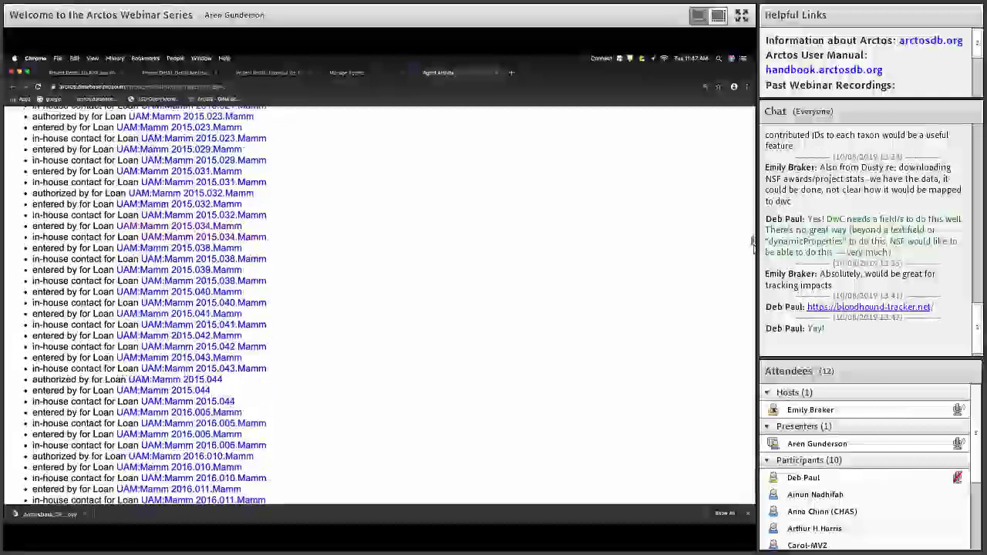
scroll(378, 305, down, 20)
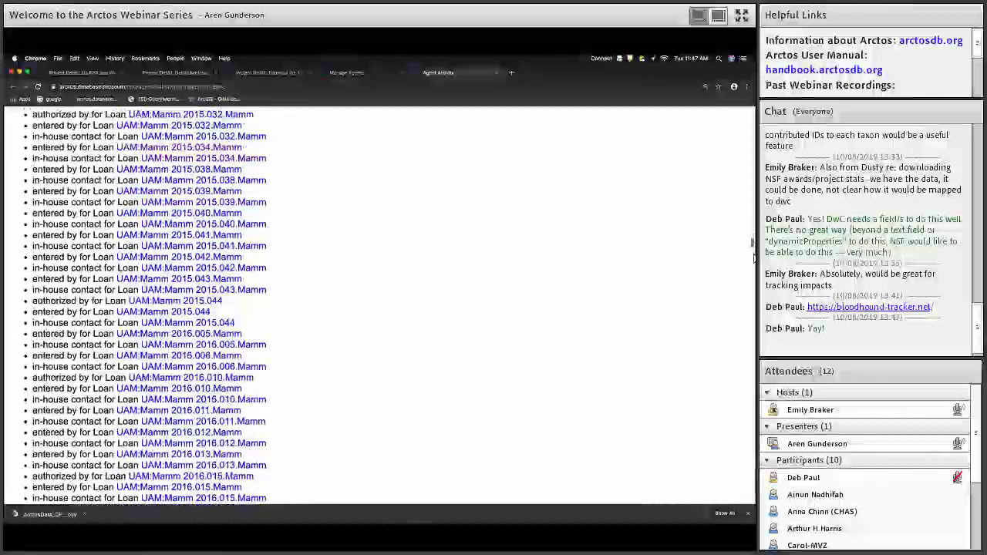
scroll(750, 364, down, 20)
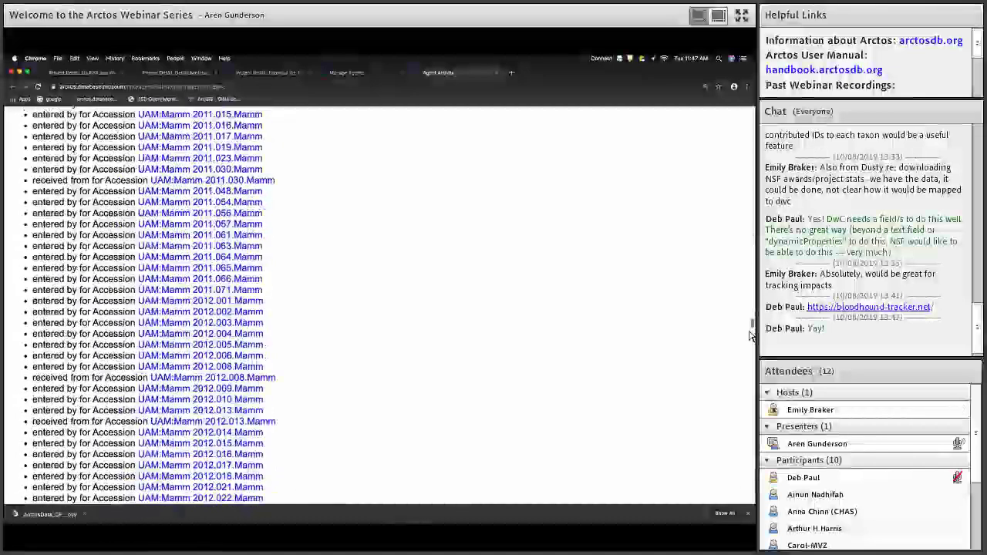
scroll(749, 364, down, 20)
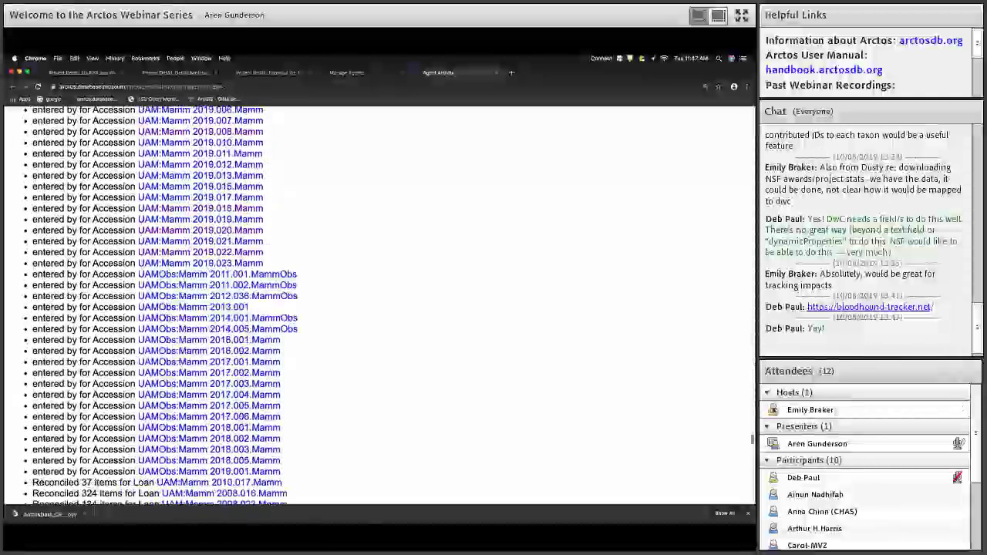
scroll(378, 305, down, 20)
scroll(378, 304, down, 20)
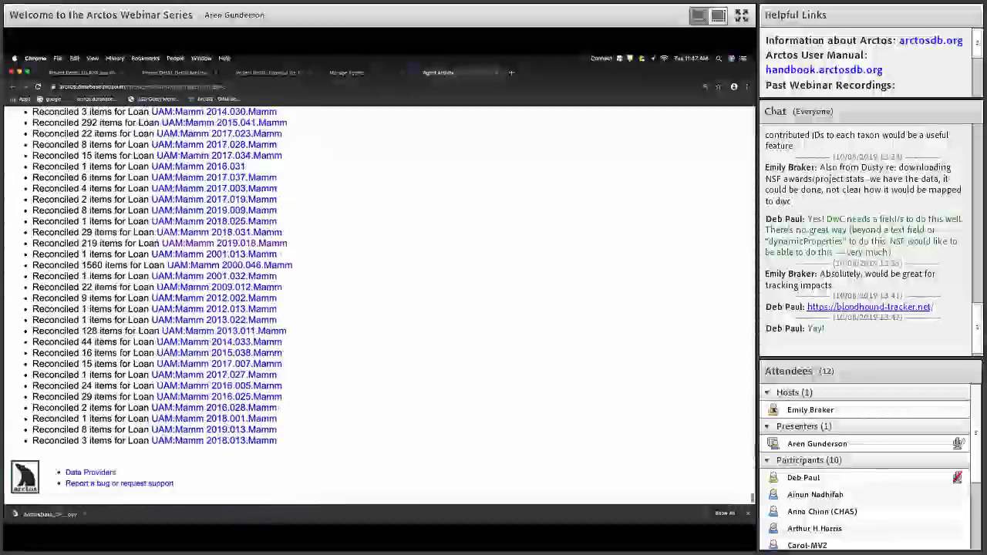
scroll(378, 305, up, 10)
scroll(378, 304, up, 15)
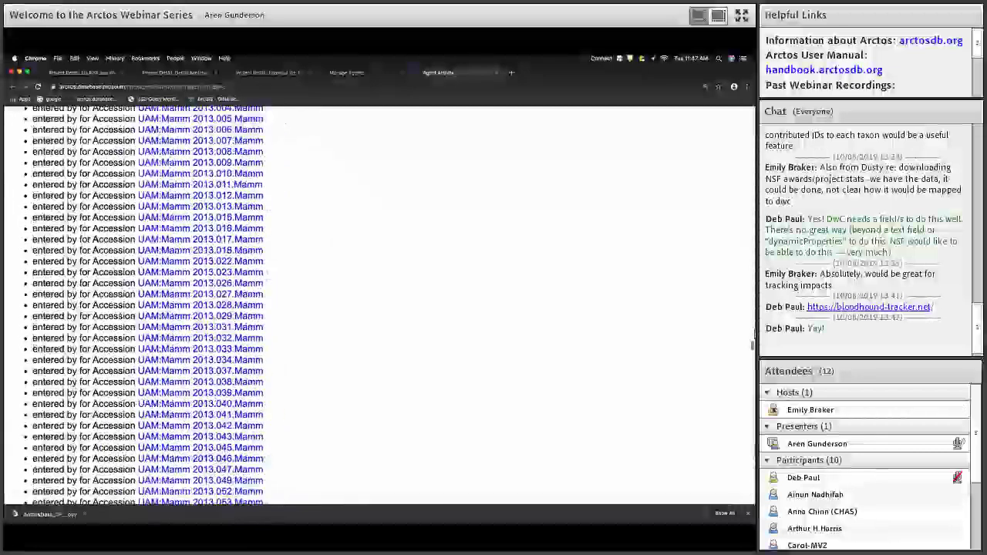
scroll(378, 305, up, 10)
scroll(378, 305, up, 15)
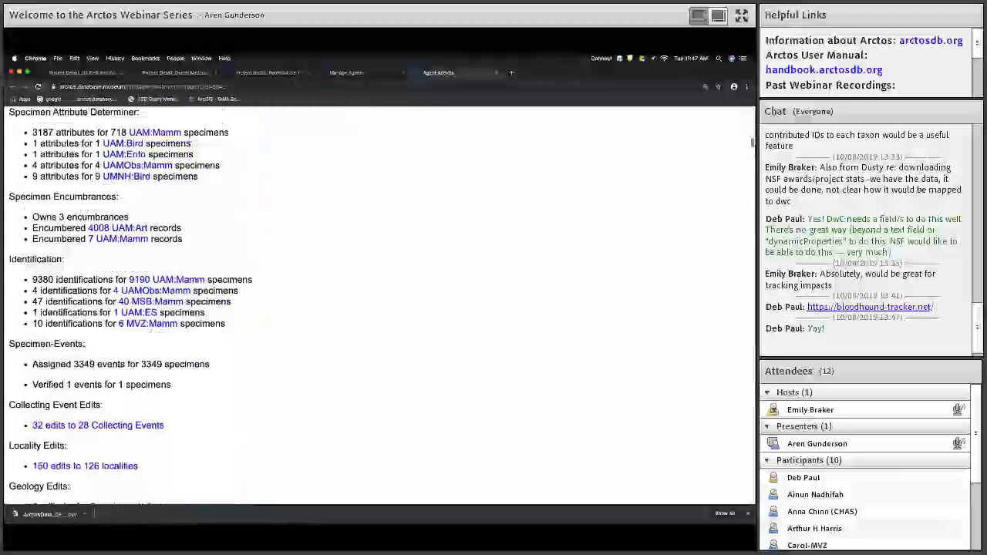
scroll(554, 297, up, 4)
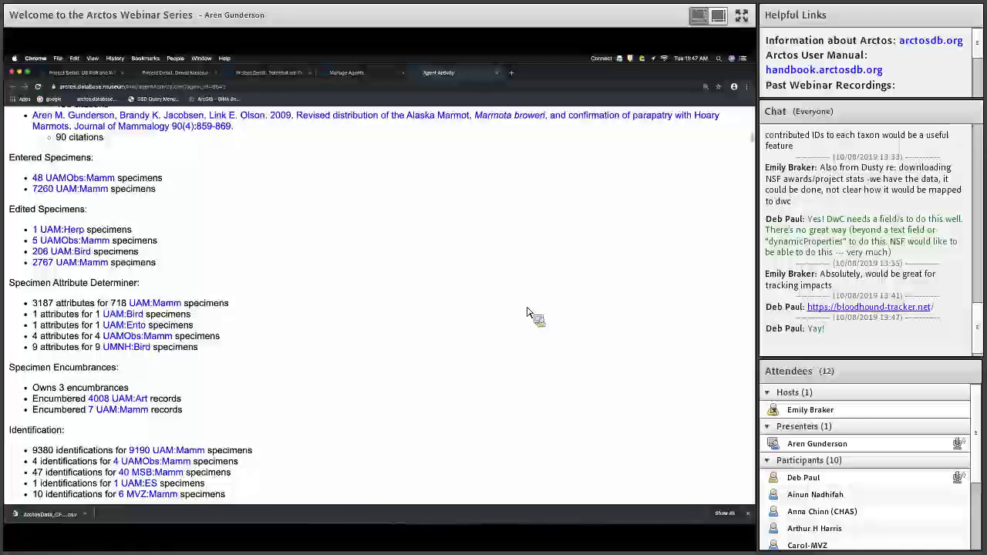
scroll(531, 316, down, 1)
scroll(529, 309, down, 5)
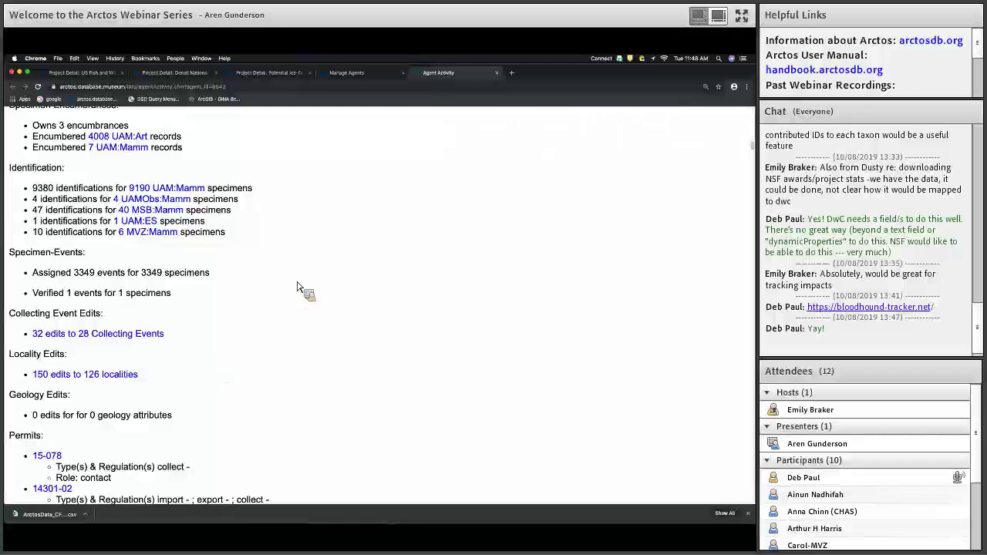
scroll(296, 290, up, 1)
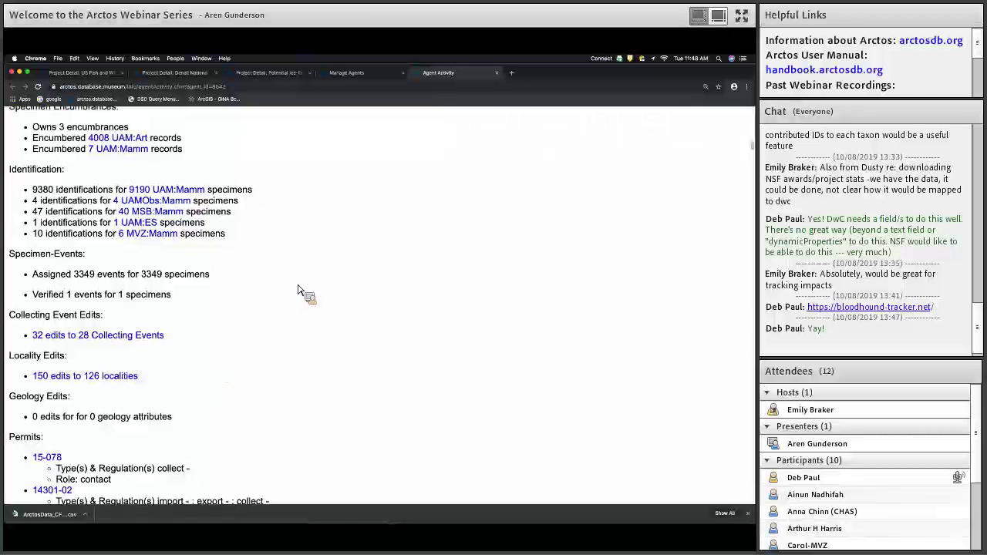
scroll(300, 291, up, 1)
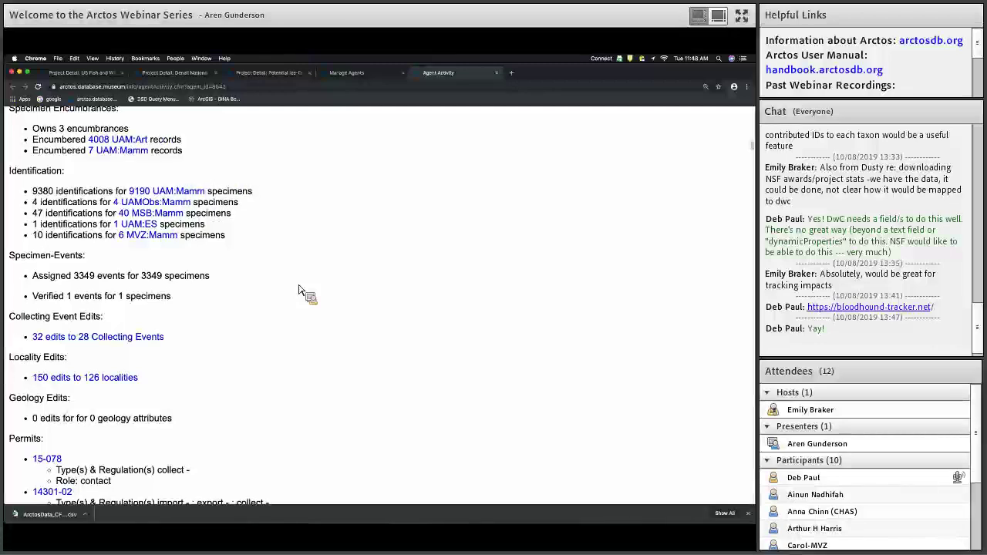
scroll(301, 291, up, 1)
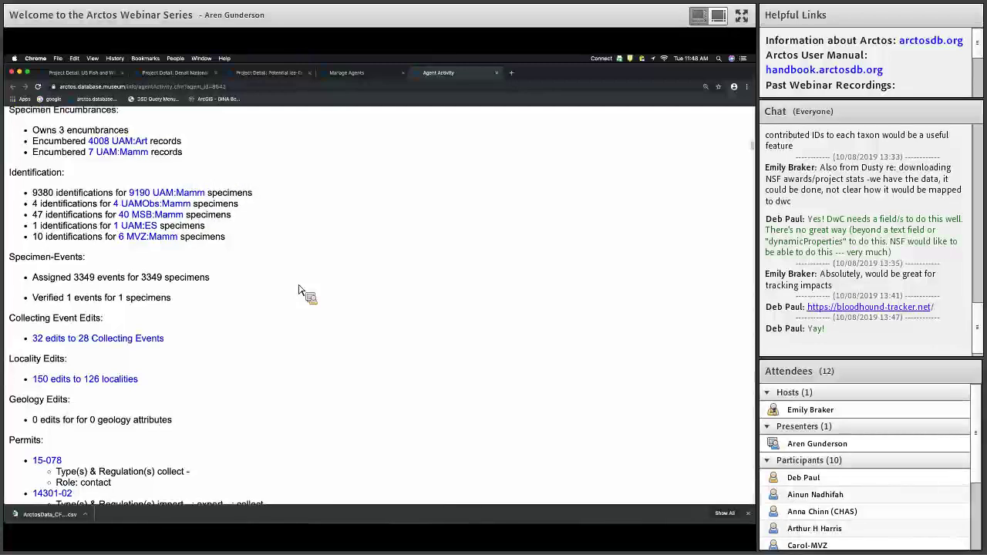
scroll(301, 290, up, 5)
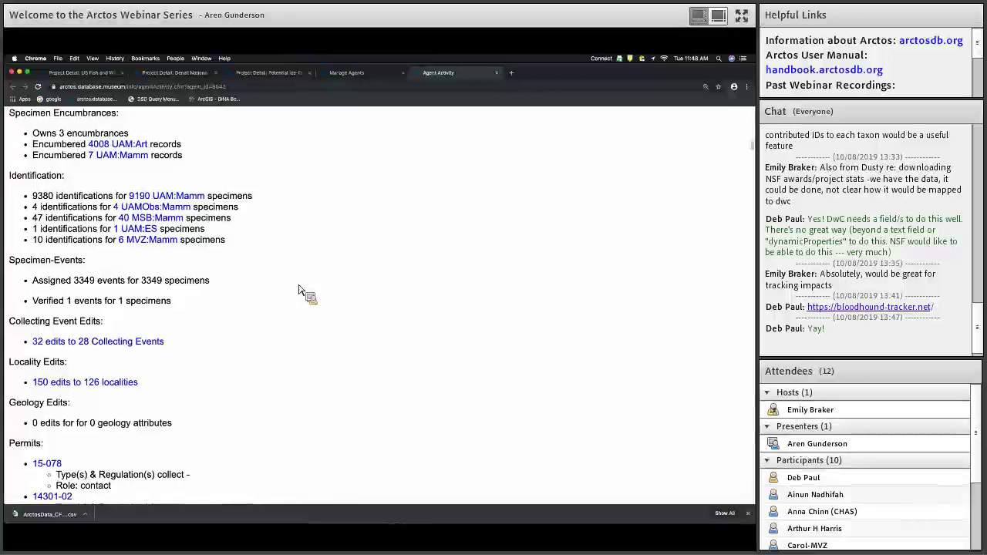
scroll(301, 291, up, 6)
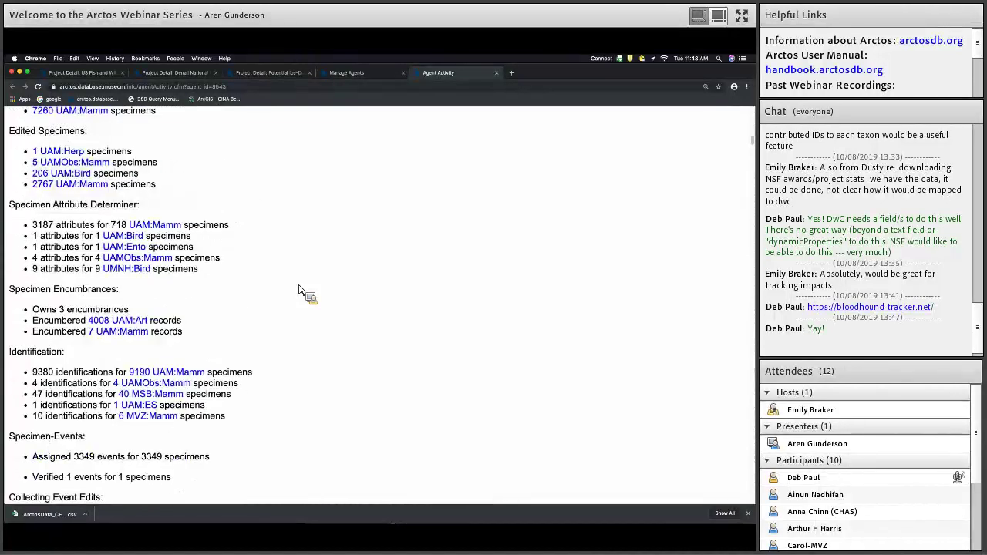
scroll(301, 290, up, 2)
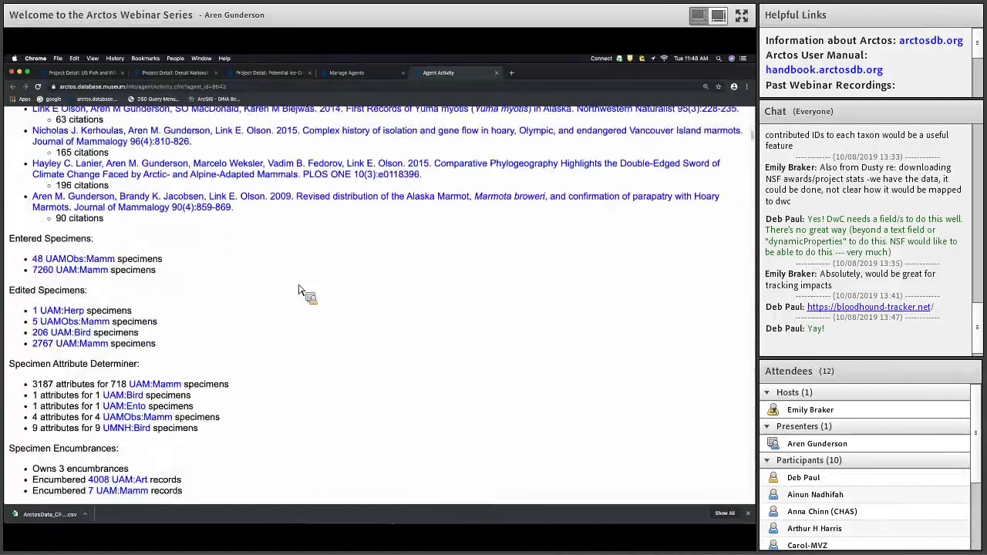
scroll(301, 291, up, 5)
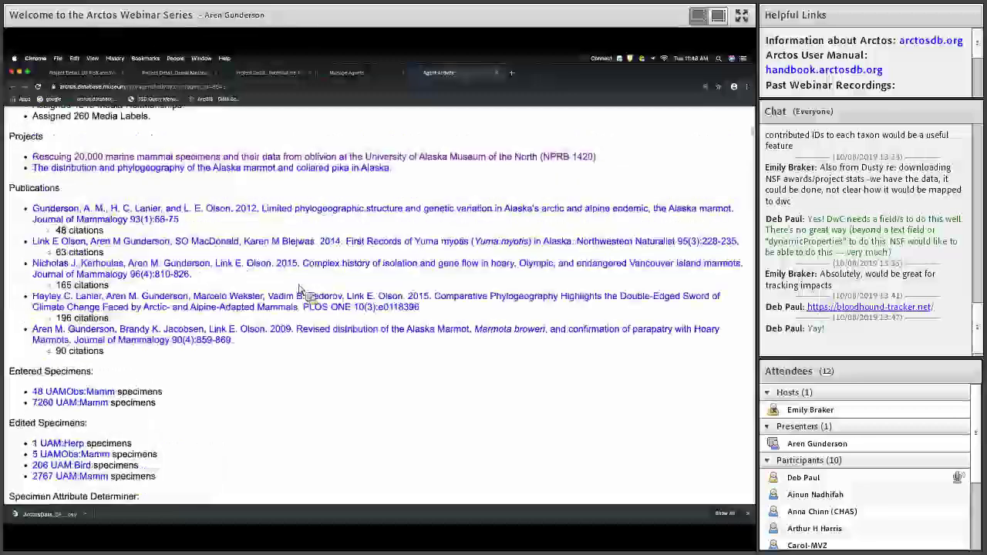
scroll(301, 290, up, 2)
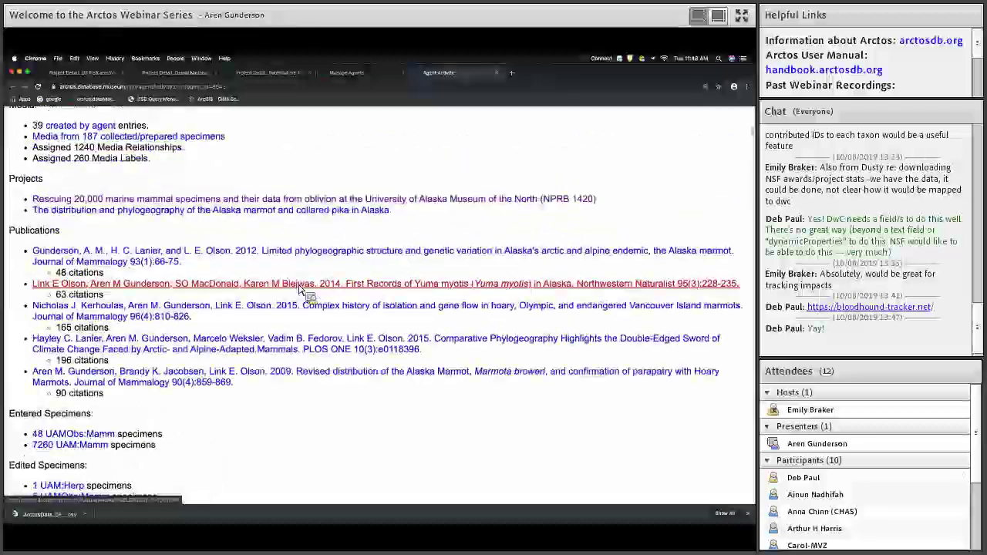
scroll(301, 291, up, 1)
scroll(322, 278, up, 2)
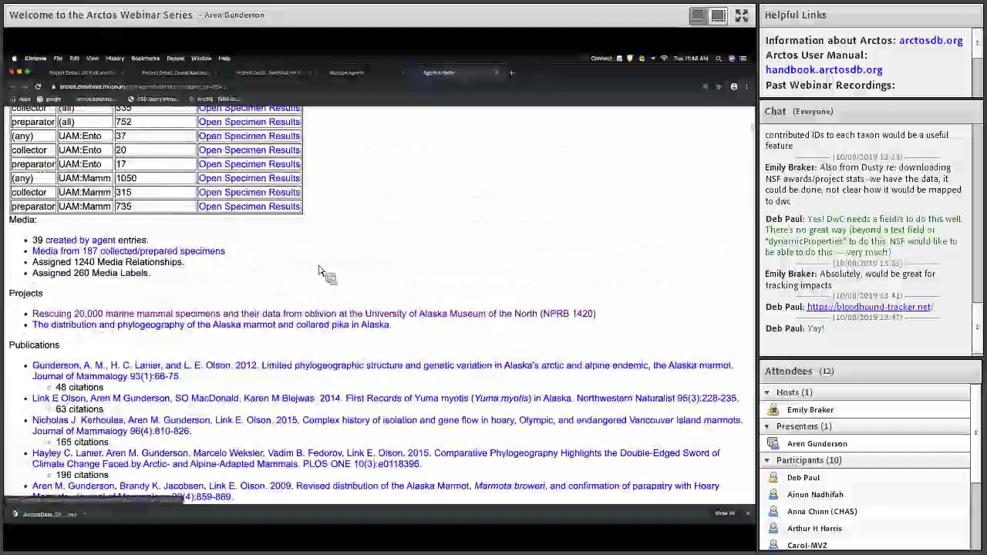
scroll(318, 270, up, 2)
scroll(322, 270, up, 1)
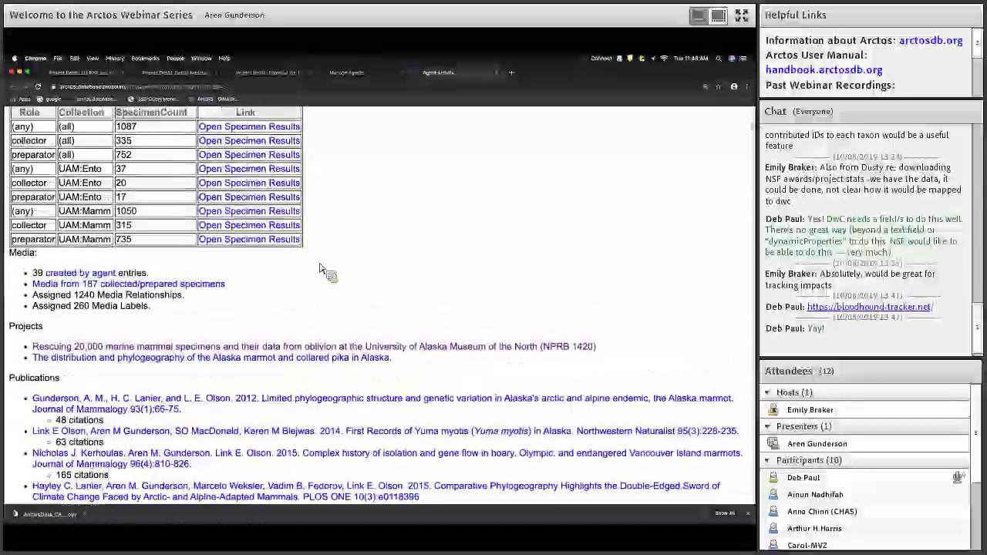
scroll(323, 270, up, 2)
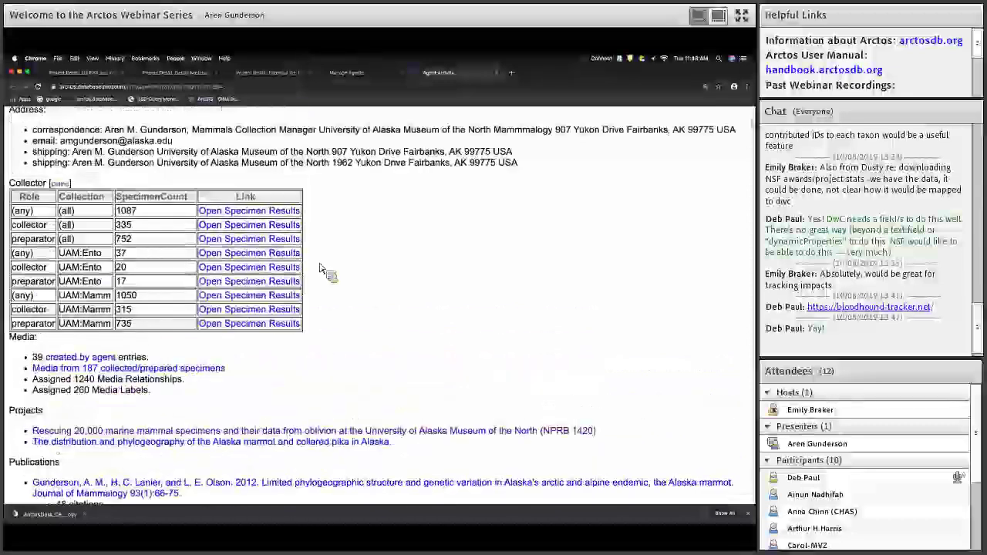
scroll(322, 270, up, 2)
scroll(322, 270, up, 5)
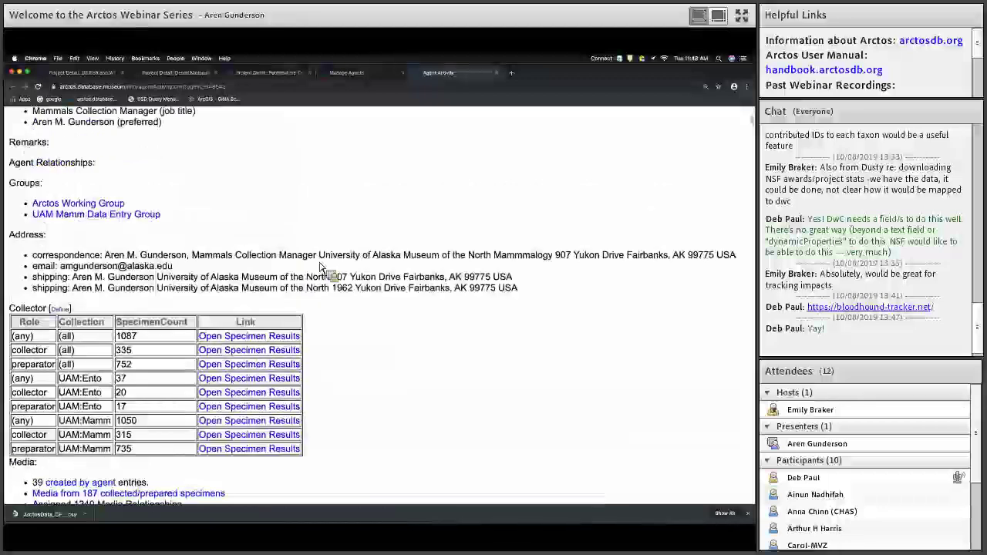
scroll(322, 270, up, 1)
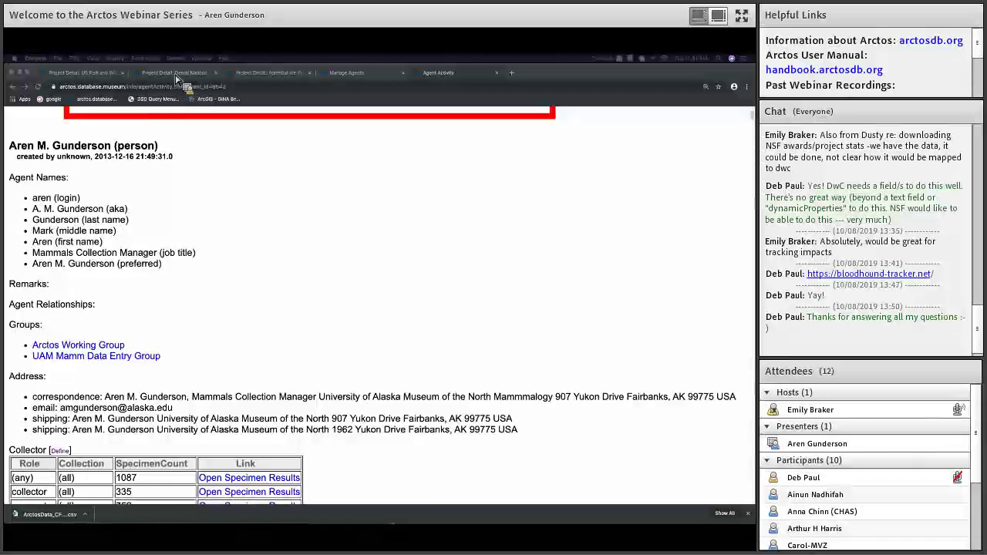
Switch to the US Fish and Wildlife Service UAM Mammals project detail tab.
click(85, 73)
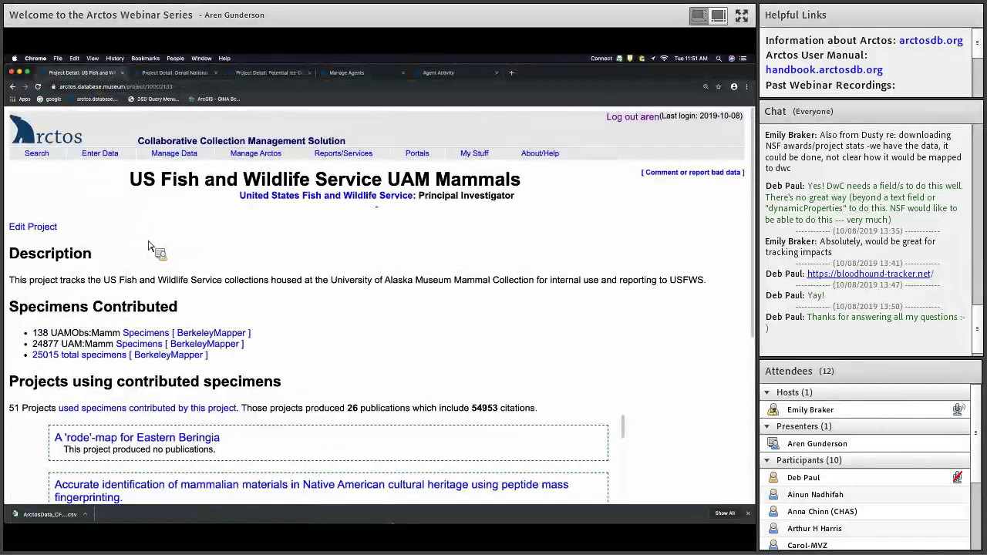